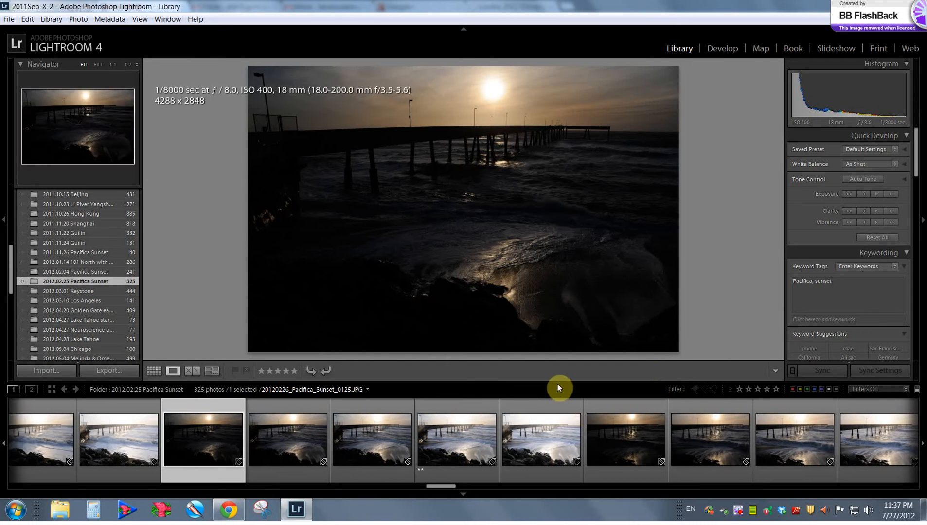
Export the five bracketed Pacifica Sunset pier photos 0125 to 0129 to HDR Efex Pro 2 and maximize its merge window
scroll(476, 406, up, 5)
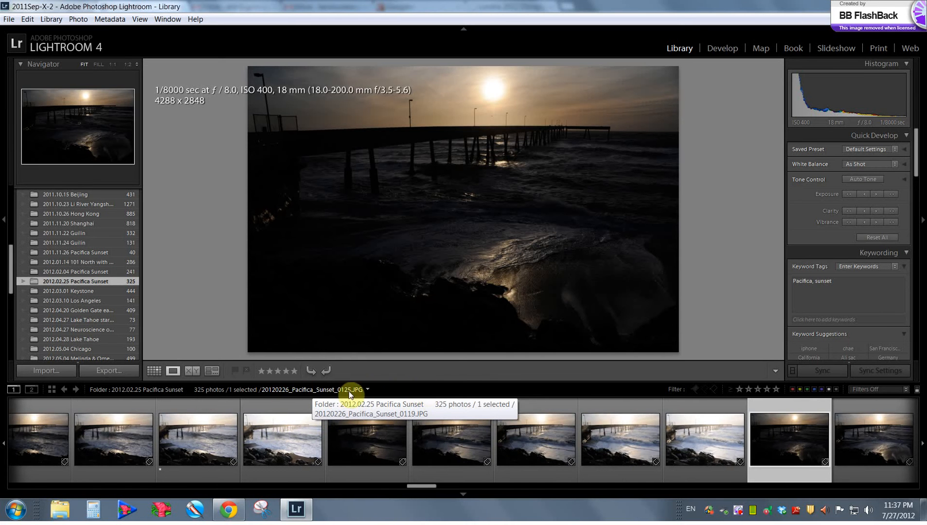
scroll(632, 432, down, 5)
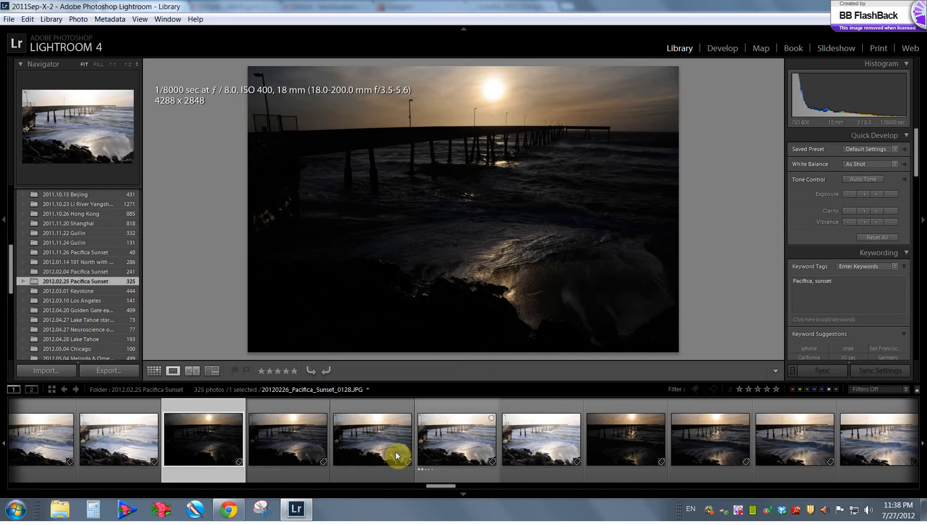
click(397, 433)
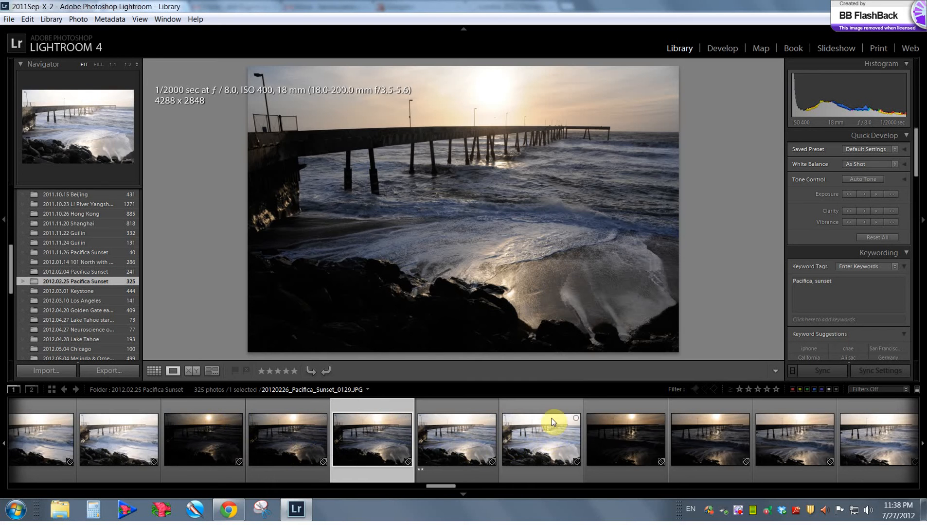
click(544, 428)
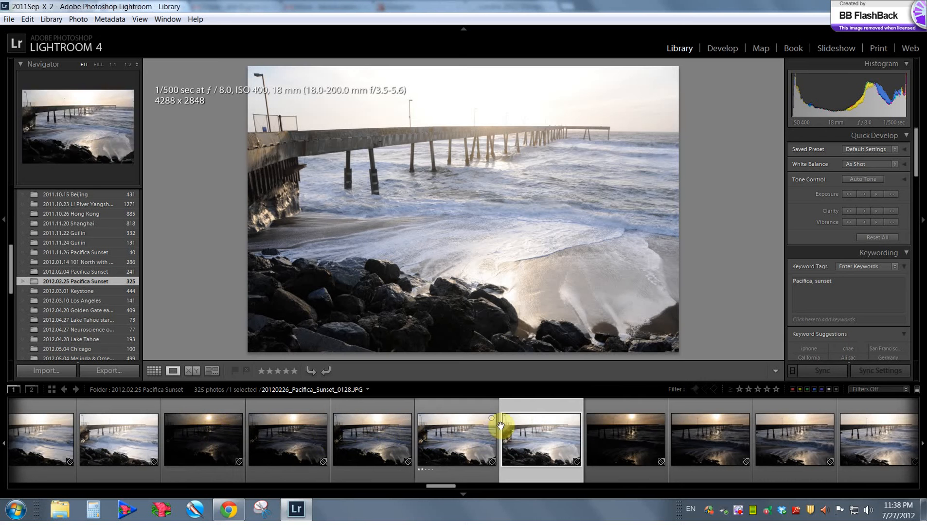
shift+click(207, 447)
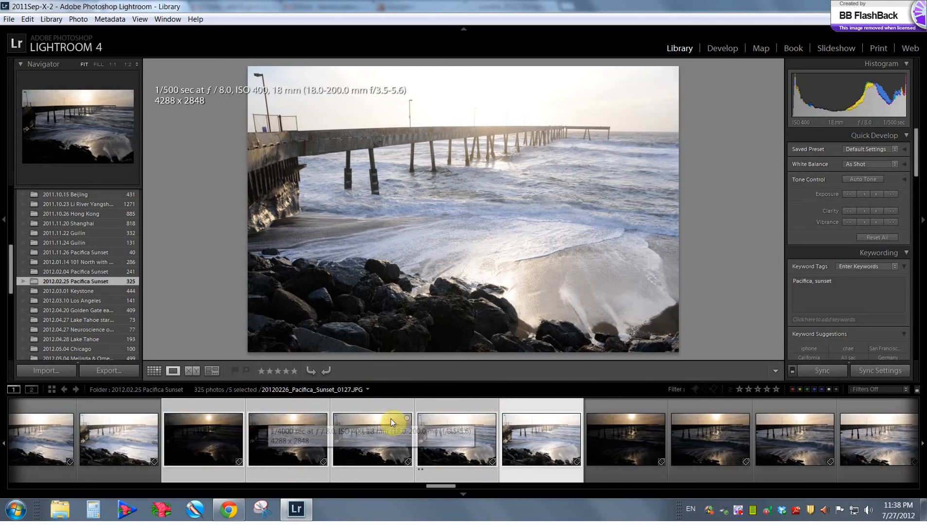
right_click(514, 446)
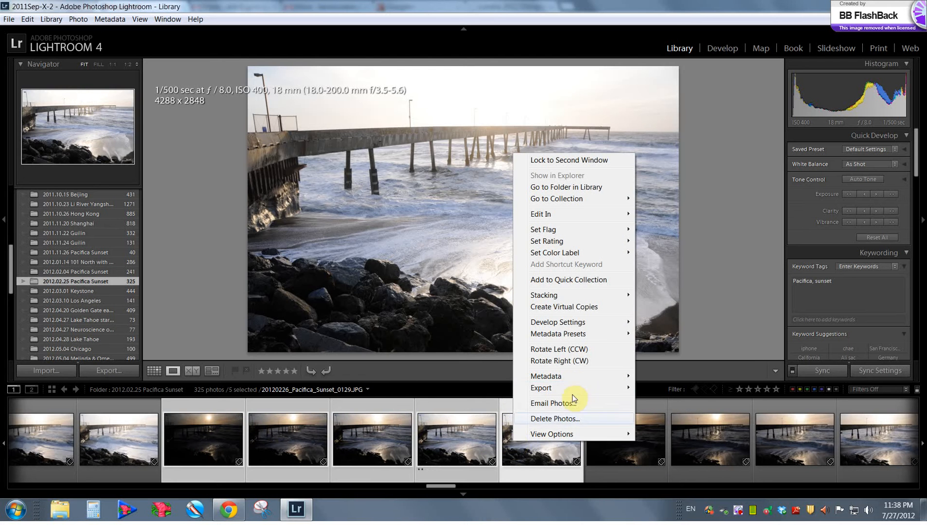
mouse_move(576, 388)
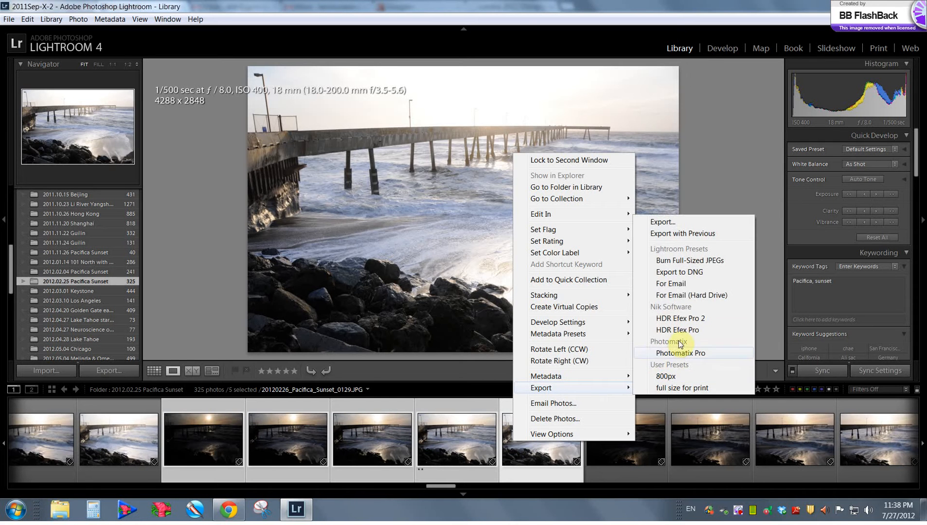
click(681, 320)
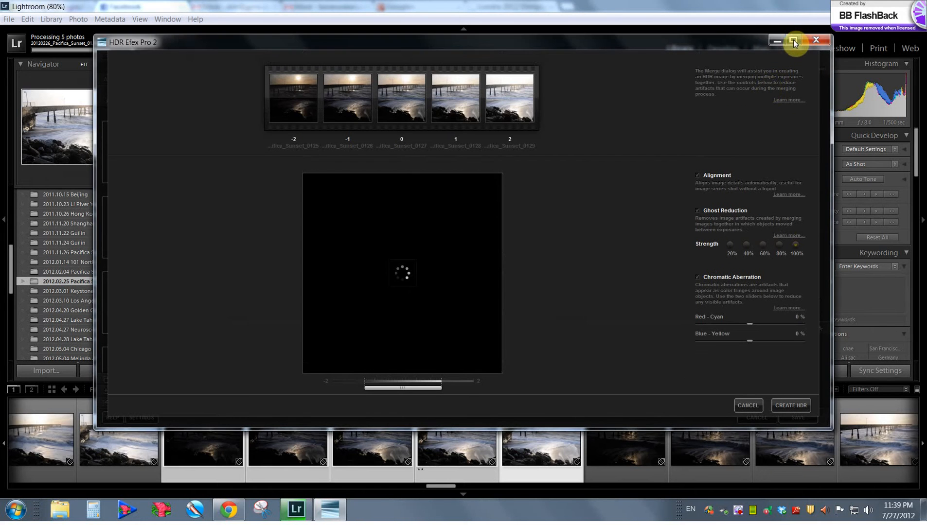
click(794, 40)
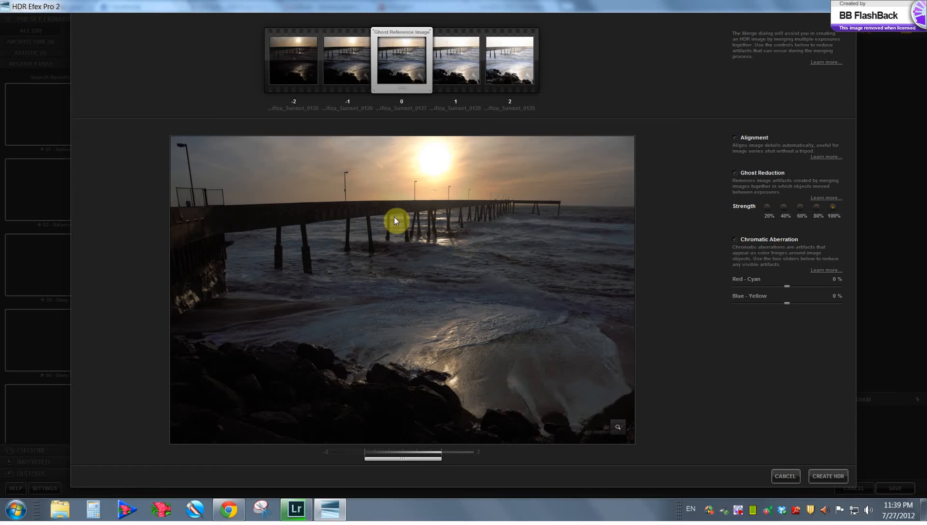
Try the +1 exposure as ghost reference image and compare ghost reduction strengths of 40% and 100%
click(454, 74)
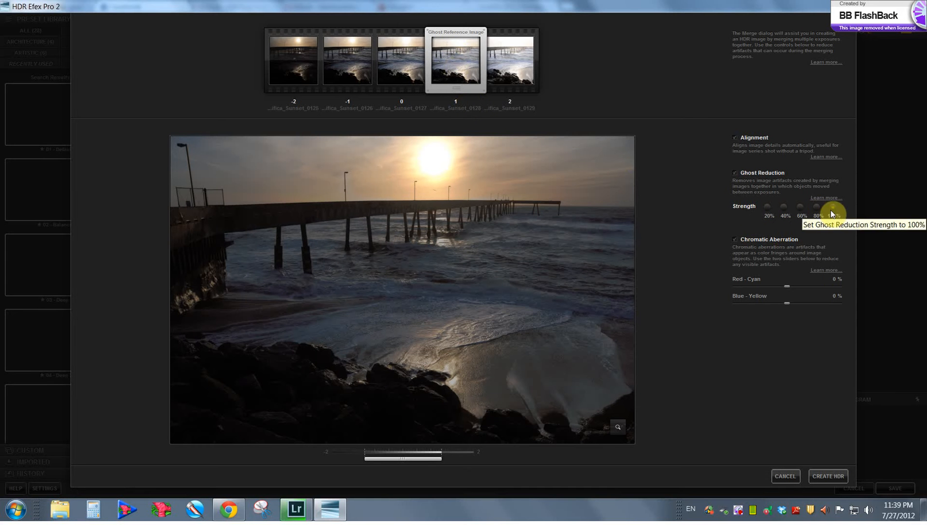
click(781, 208)
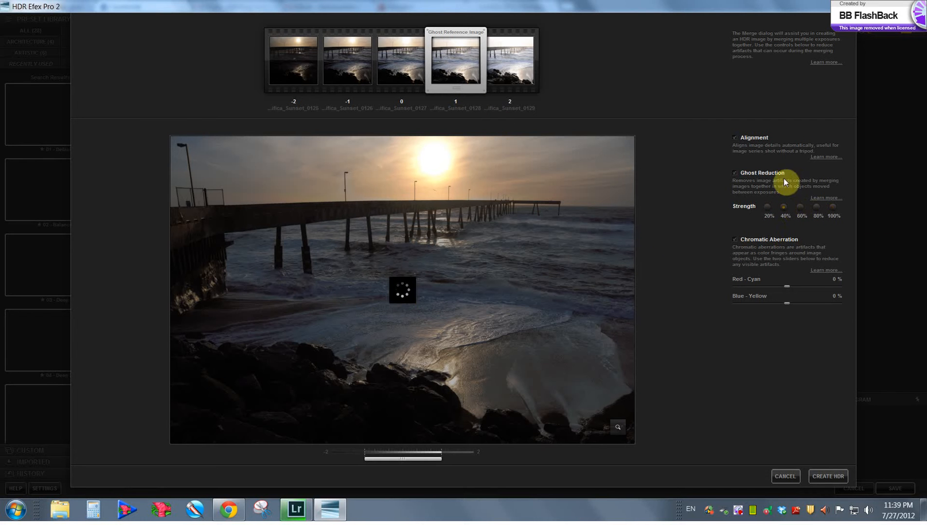
click(773, 217)
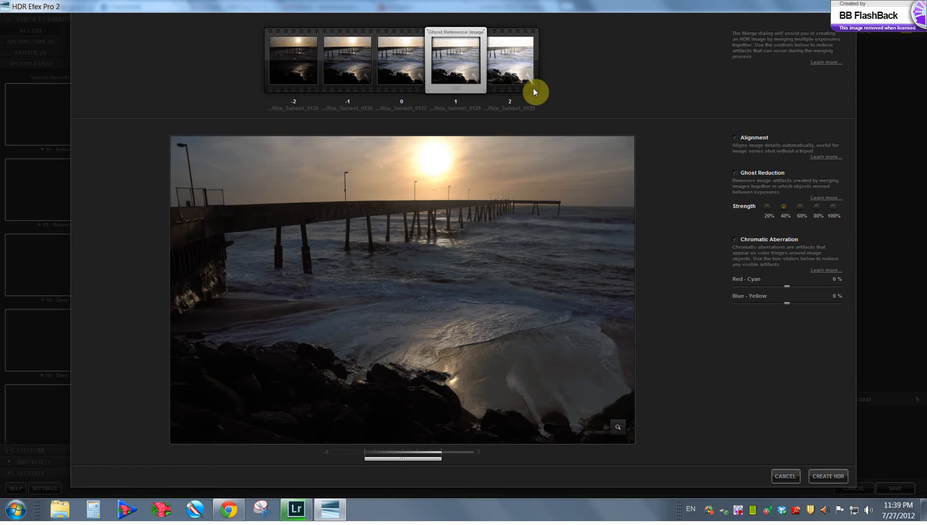
click(833, 209)
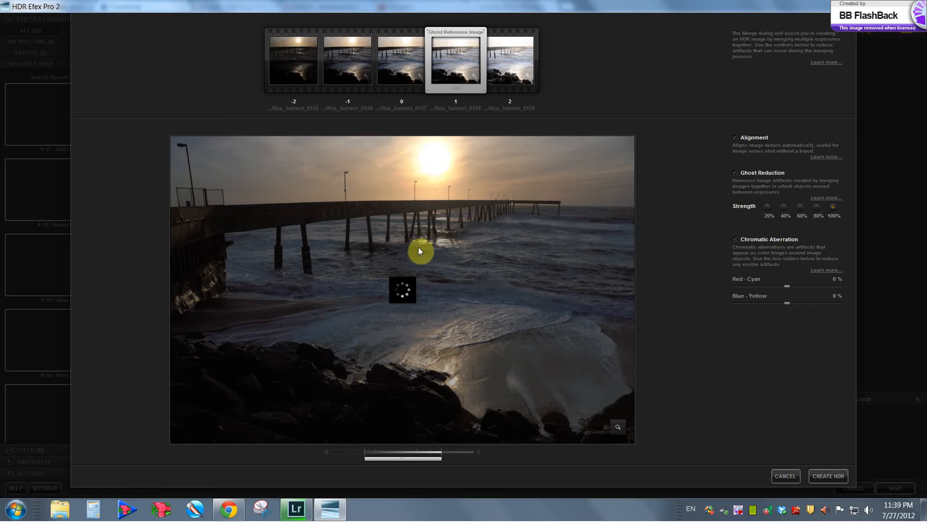
Compare the +2, 0, -1 and +1 exposures as ghost reference image, choose -1, and create the HDR
click(510, 64)
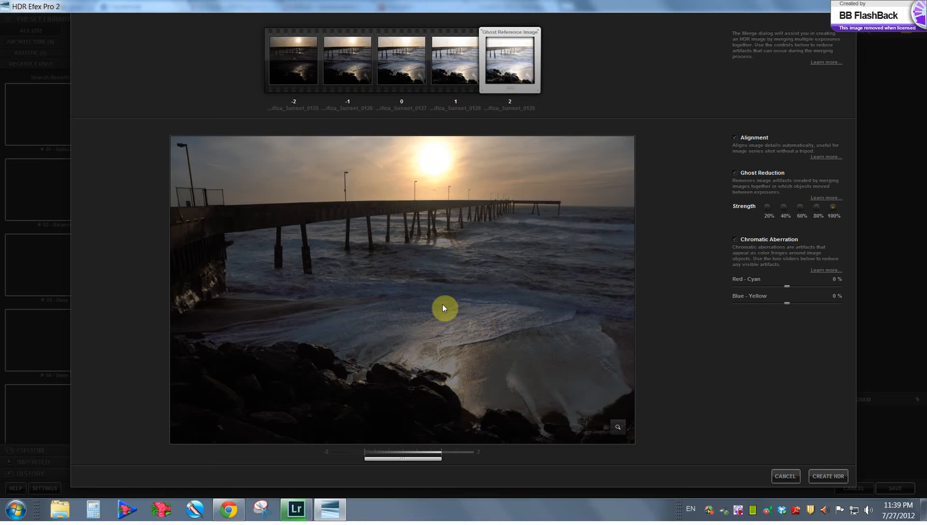
click(399, 70)
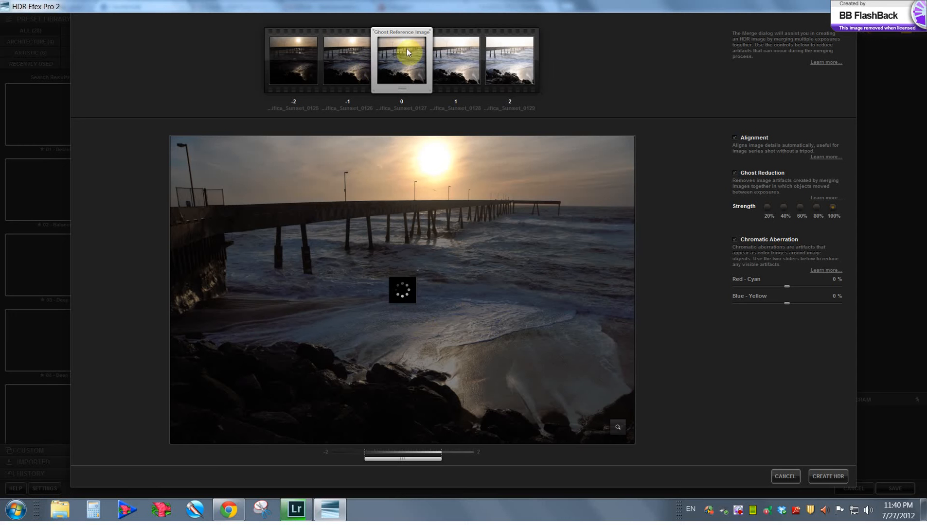
click(361, 76)
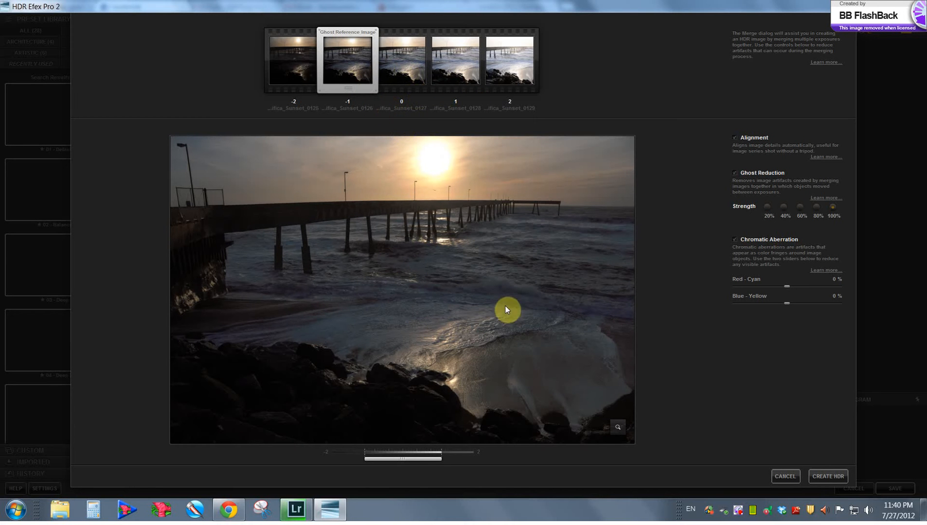
click(461, 74)
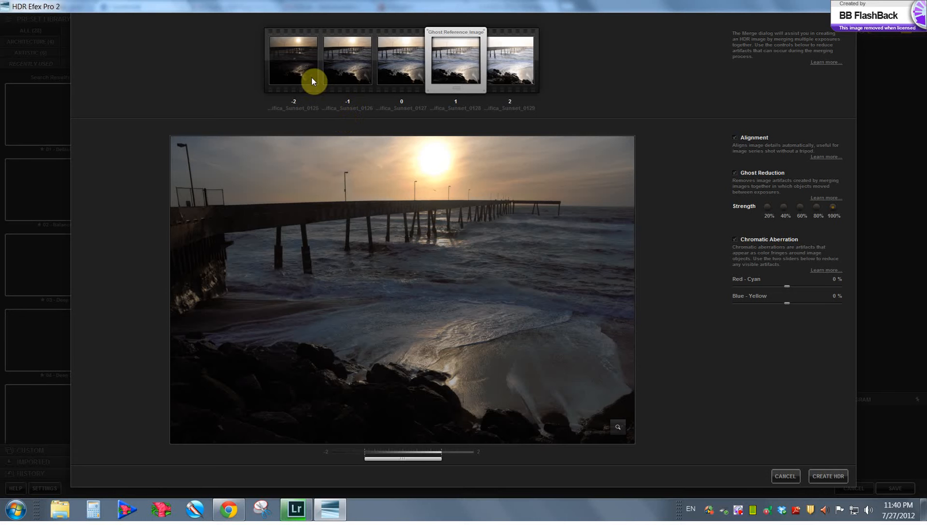
click(335, 67)
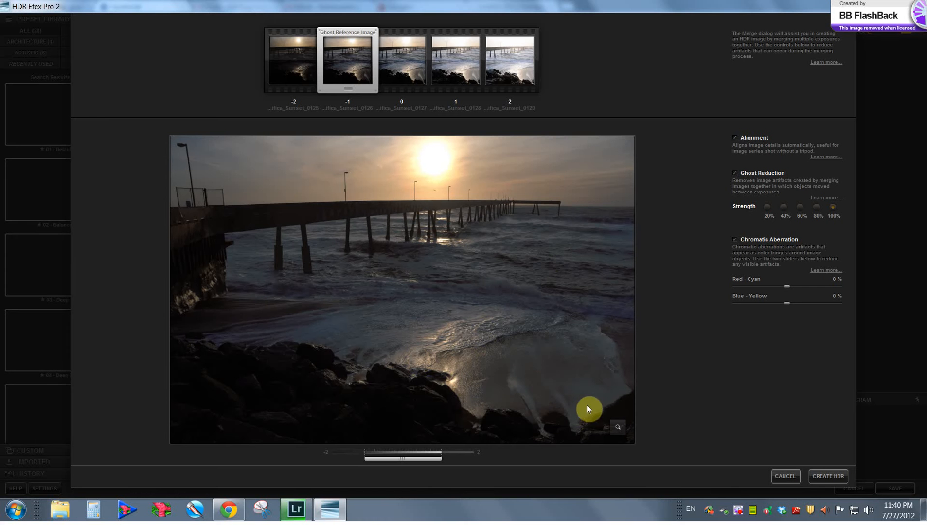
click(827, 477)
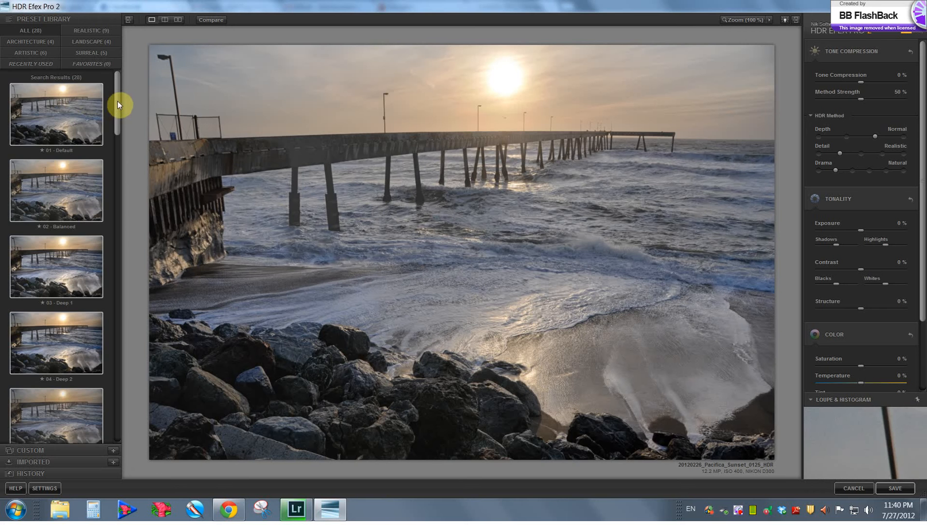
Browse the preset library and apply the 04 - Deep 2 preset to the merged pier image
mouse_move(118, 100)
mouse_down()
mouse_move(117, 108)
mouse_move(115, 97)
mouse_up()
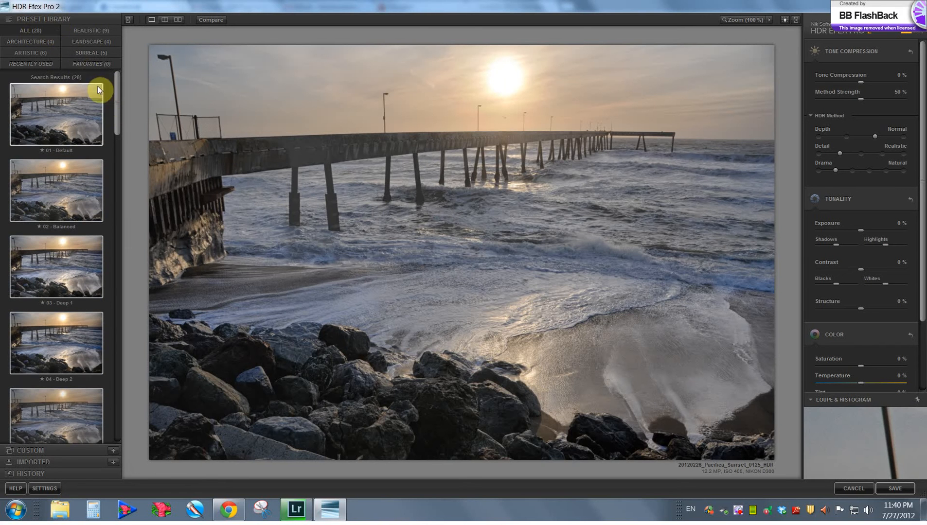
drag(117, 95, 108, 177)
scroll(106, 91, up, 1)
scroll(106, 99, down, 1)
scroll(61, 270, down, 3)
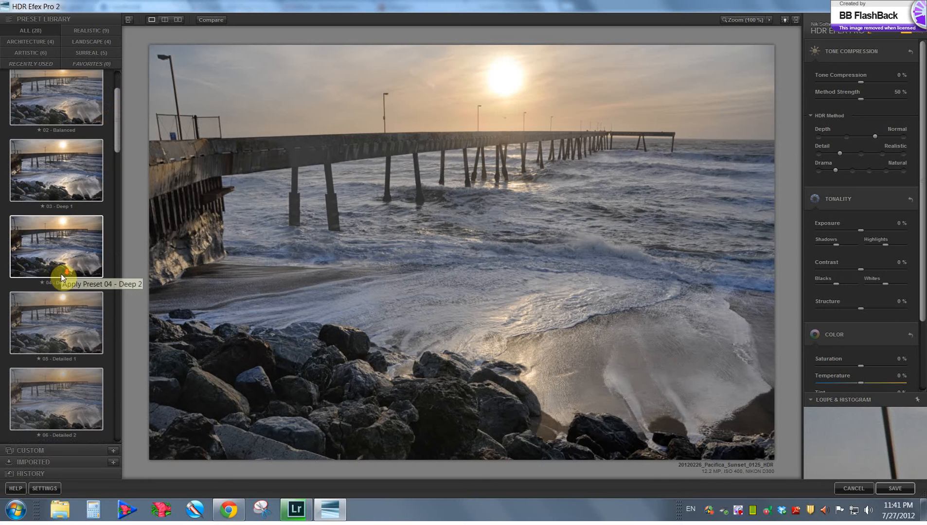
click(57, 259)
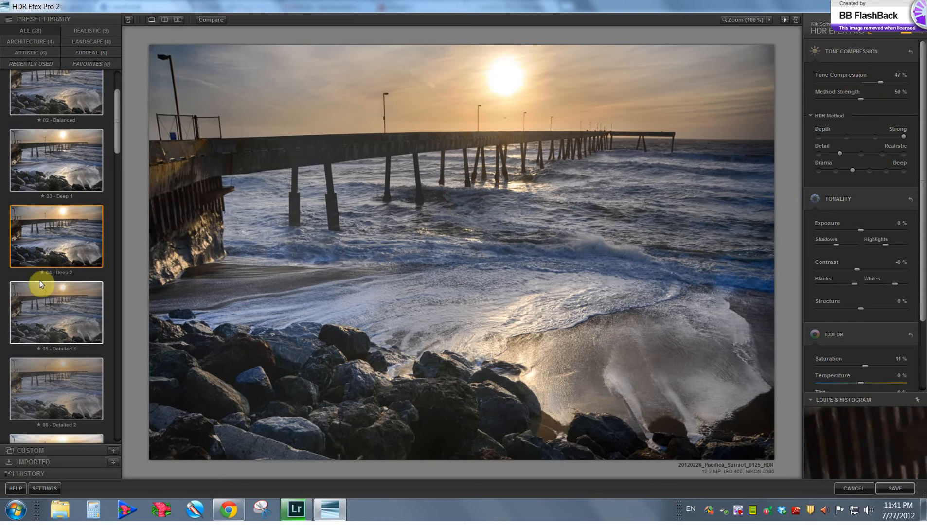
Try the 06 - Detailed 2, 07 - Bright and 10 - Structurized 1 presets in turn
scroll(59, 292, down, 3)
click(65, 366)
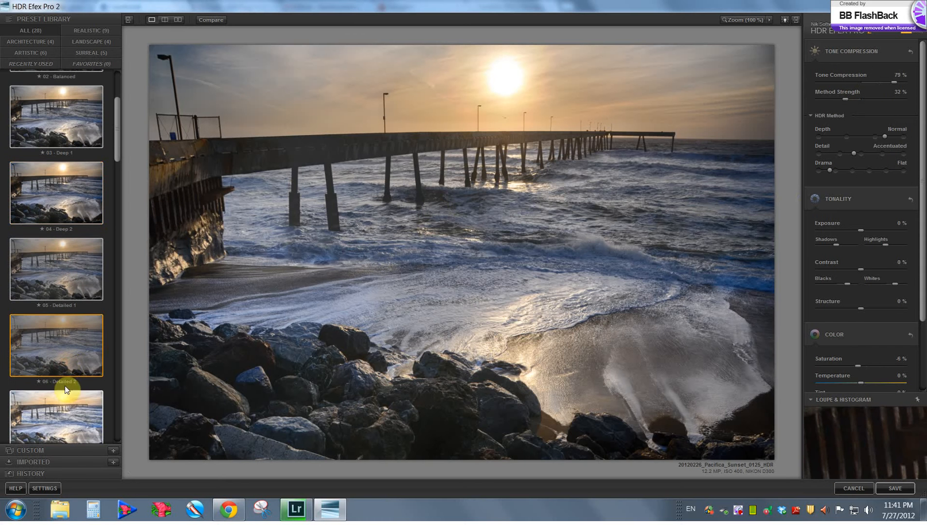
click(66, 413)
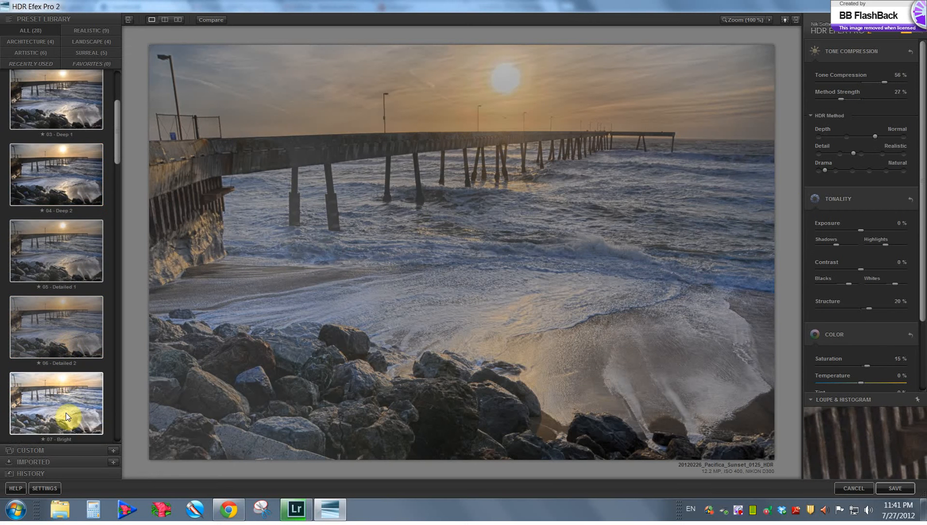
scroll(51, 370, down, 3)
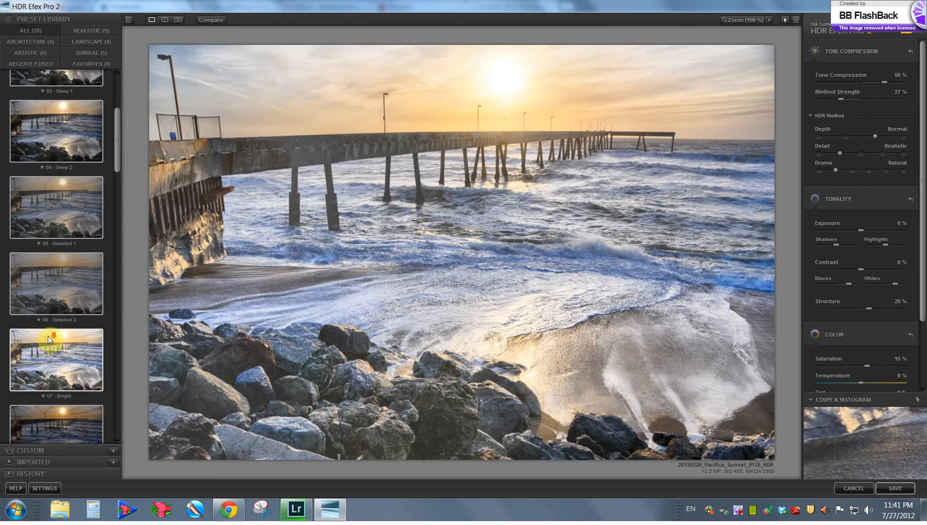
scroll(47, 340, down, 15)
click(47, 340)
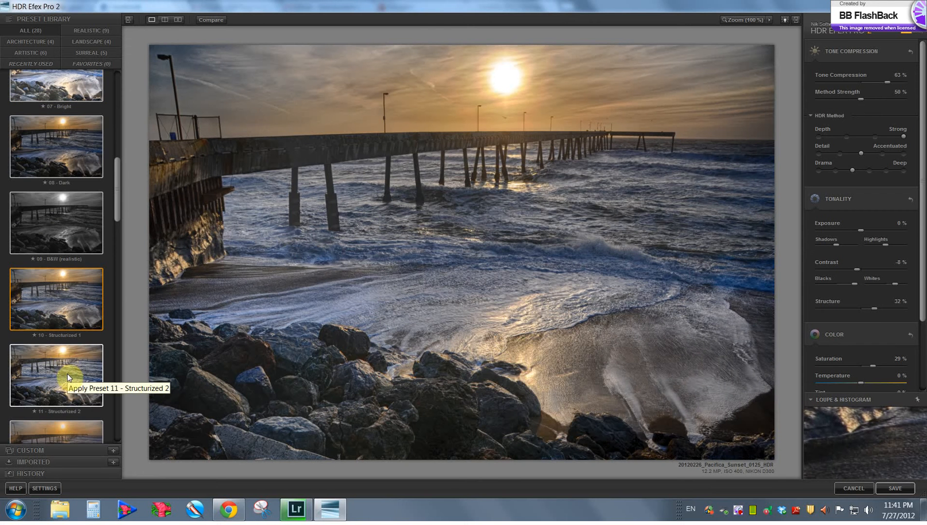
Compare the 01 - Default preset with 04 - Deep 2 on the pier image
scroll(40, 366, up, 20)
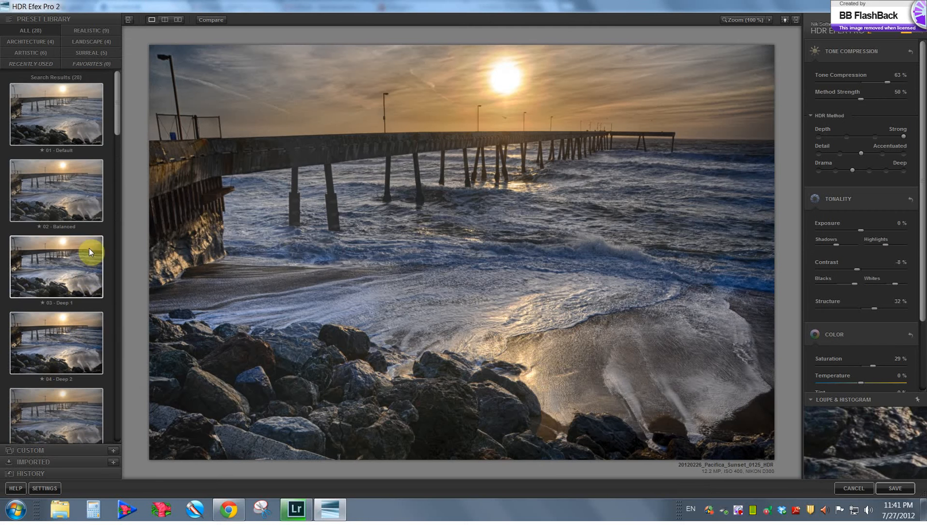
click(77, 118)
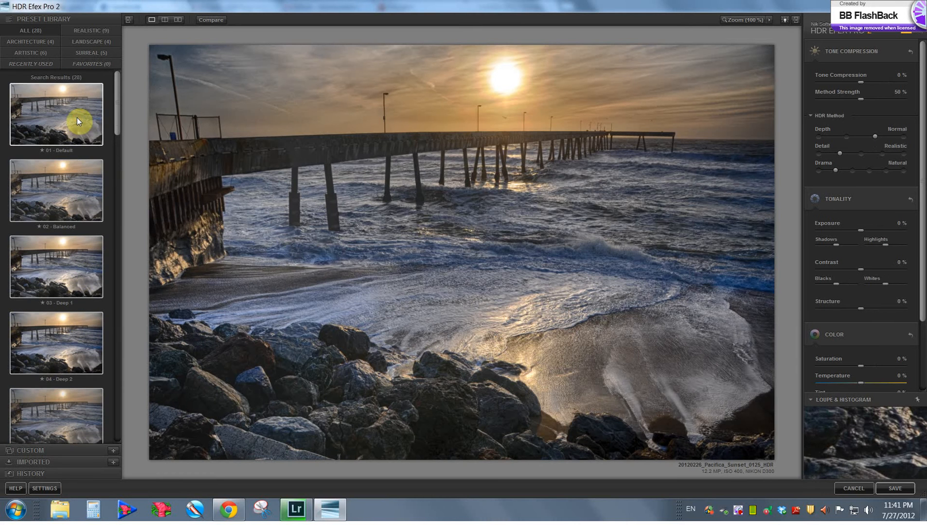
click(56, 355)
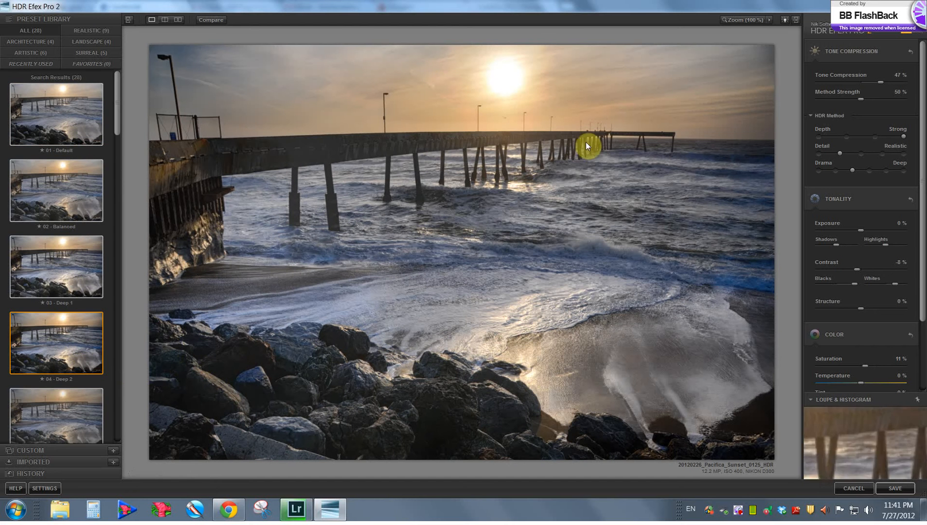
Apply the 01 - Default preset, raising Tone Compression to 63% and Method Strength to 61%
click(90, 113)
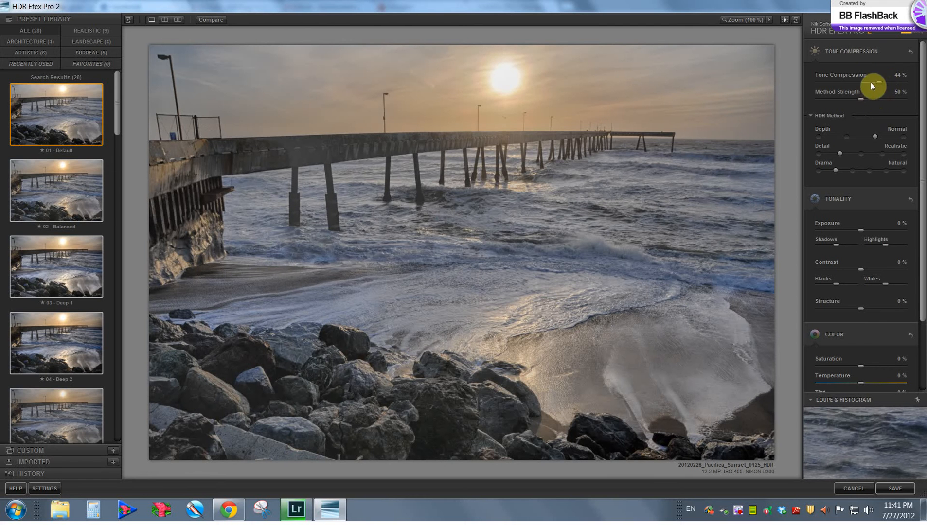
drag(884, 80, 888, 85)
click(874, 98)
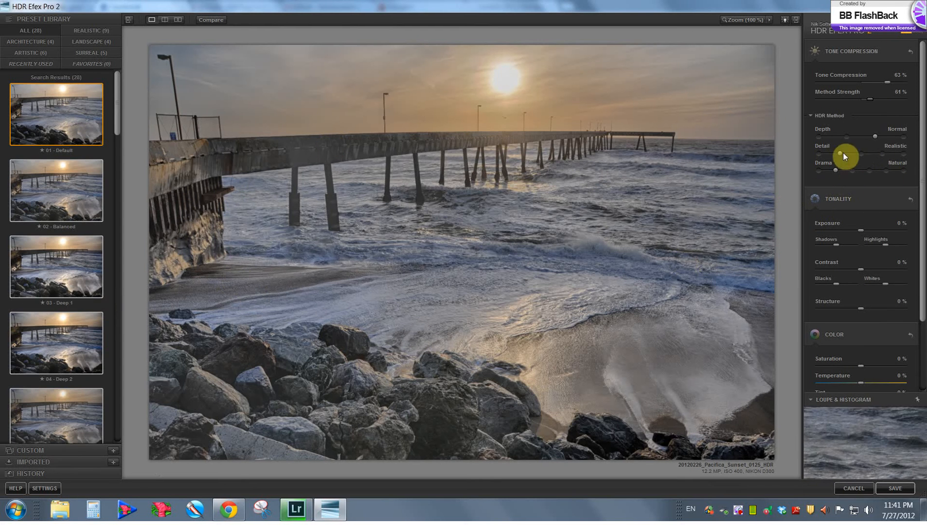
Apply the 04 - Deep 2 preset and try the lowest HDR Method Depth before setting it to Strong
click(41, 358)
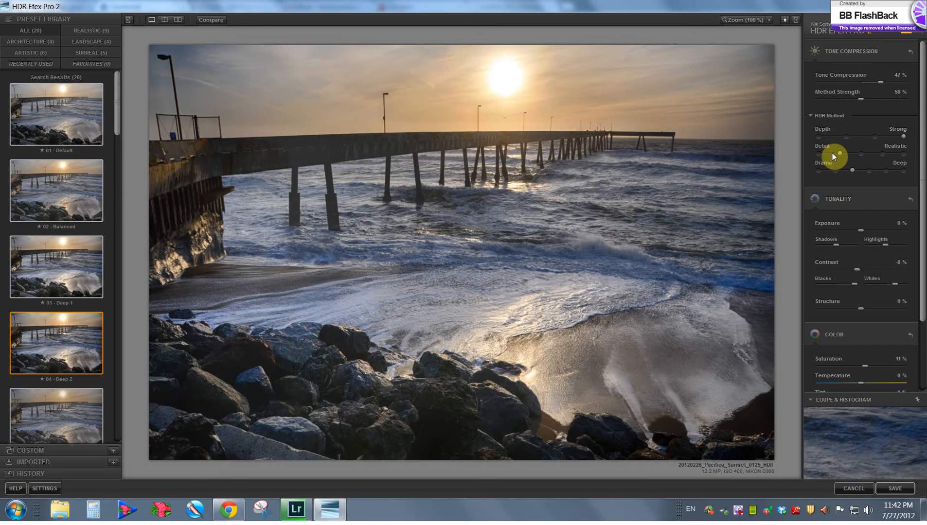
click(820, 137)
click(904, 136)
Compare several HDR Method Detail levels and set Detail to Accentuated
click(904, 153)
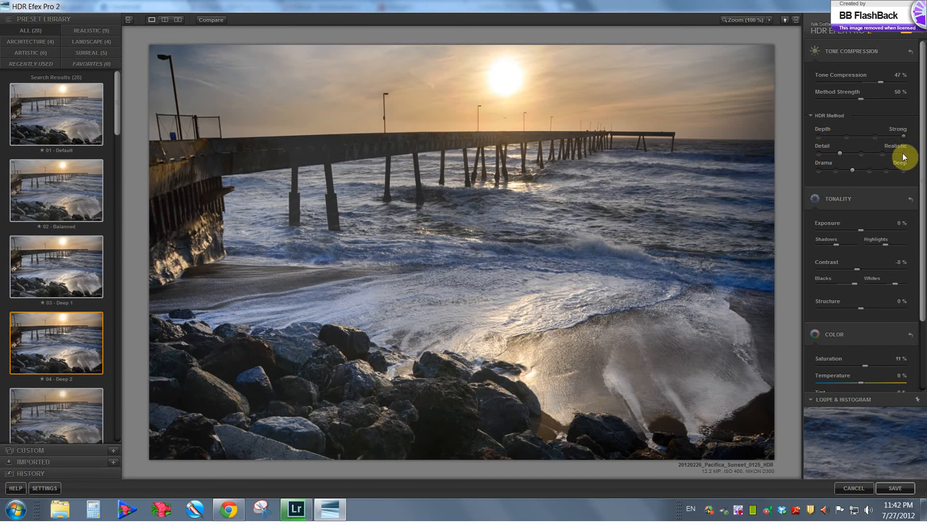
click(820, 154)
click(855, 154)
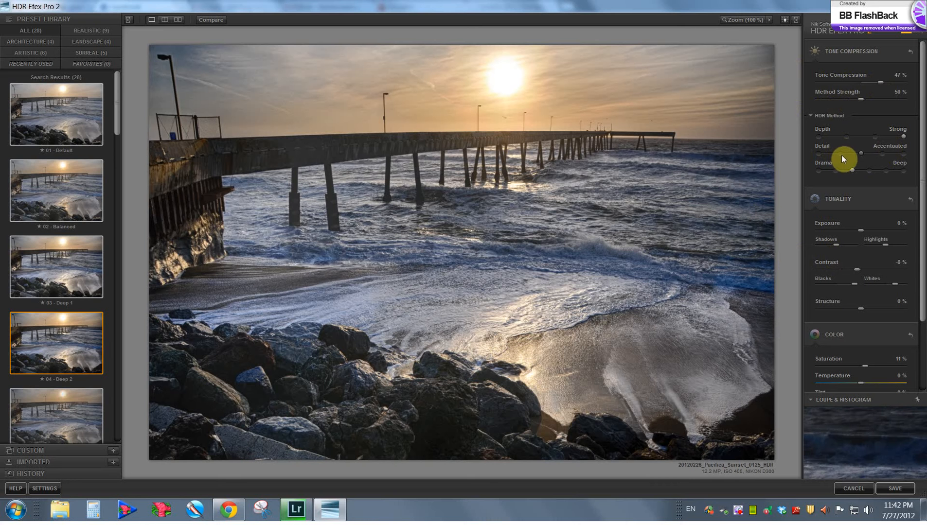
mouse_move(862, 154)
mouse_down()
mouse_move(839, 150)
mouse_move(855, 154)
mouse_up()
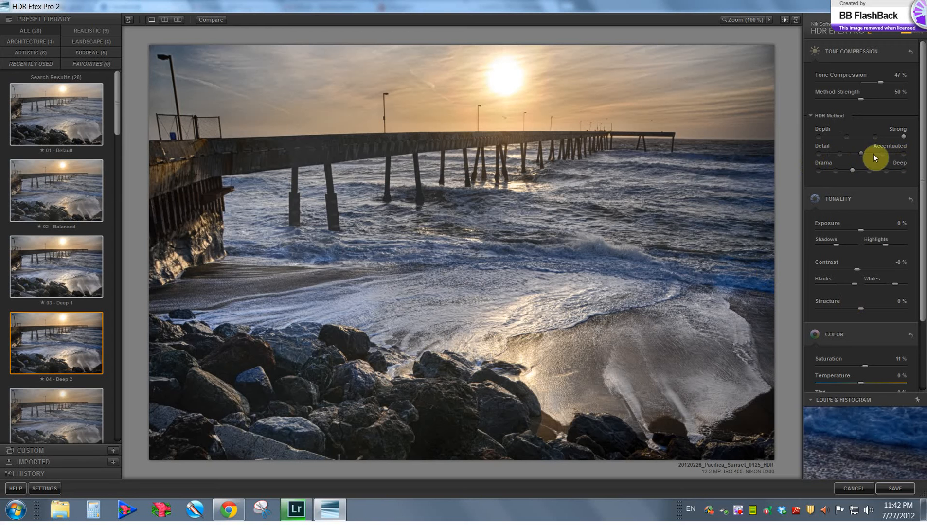
Compare HDR Method Drama levels and set Drama to Dingy
click(837, 171)
click(868, 172)
click(870, 171)
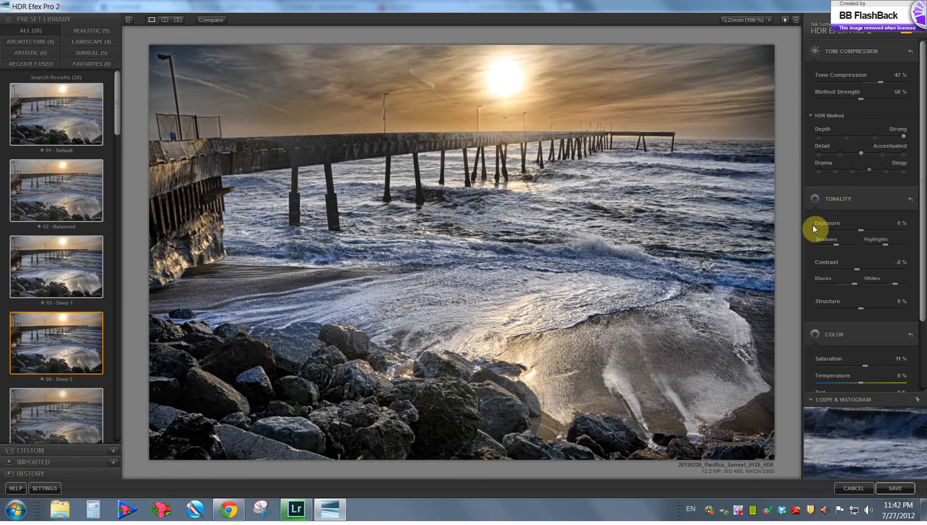
Set the tonality Exposure to 1% and try slightly different Highlights amounts
drag(861, 231, 859, 234)
click(882, 243)
click(880, 244)
drag(881, 243, 882, 244)
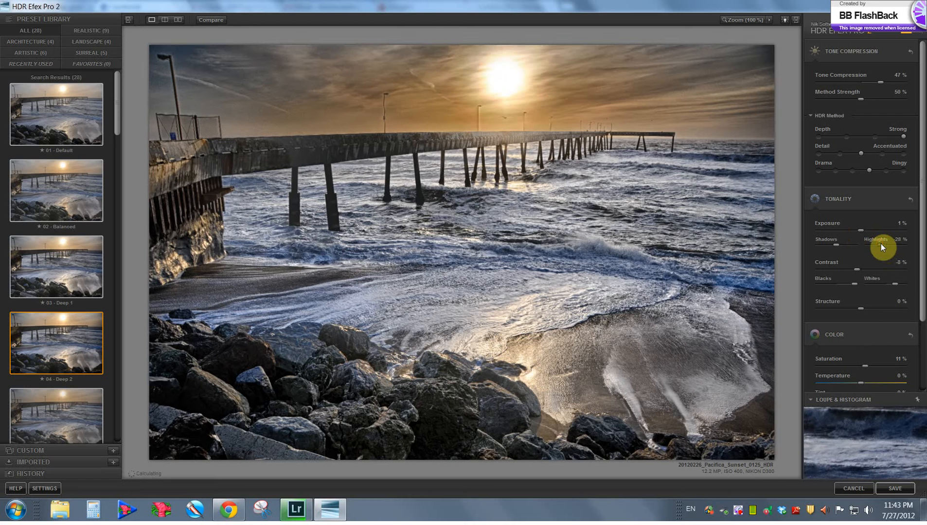
click(879, 242)
drag(887, 243, 885, 245)
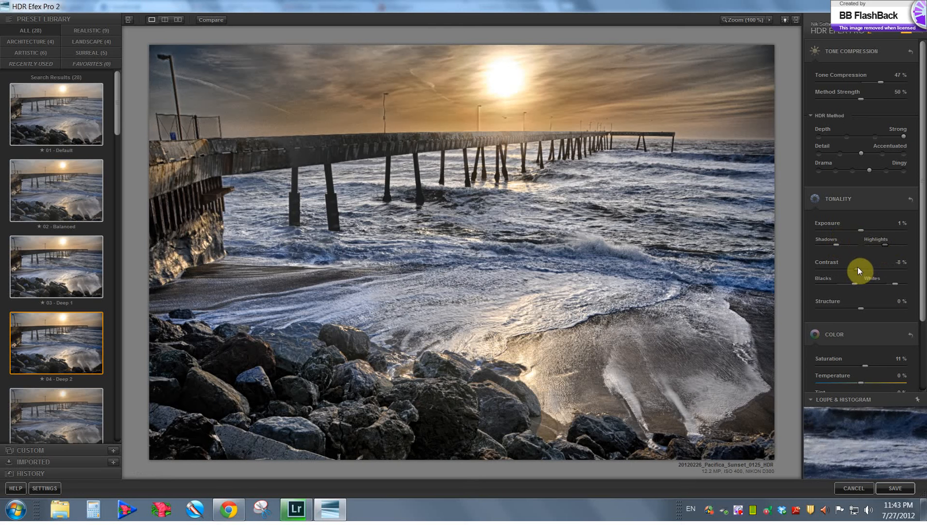
Set Contrast to 5%, trying stronger Blacks and Structure amounts before returning Structure to 0%
drag(886, 270, 864, 270)
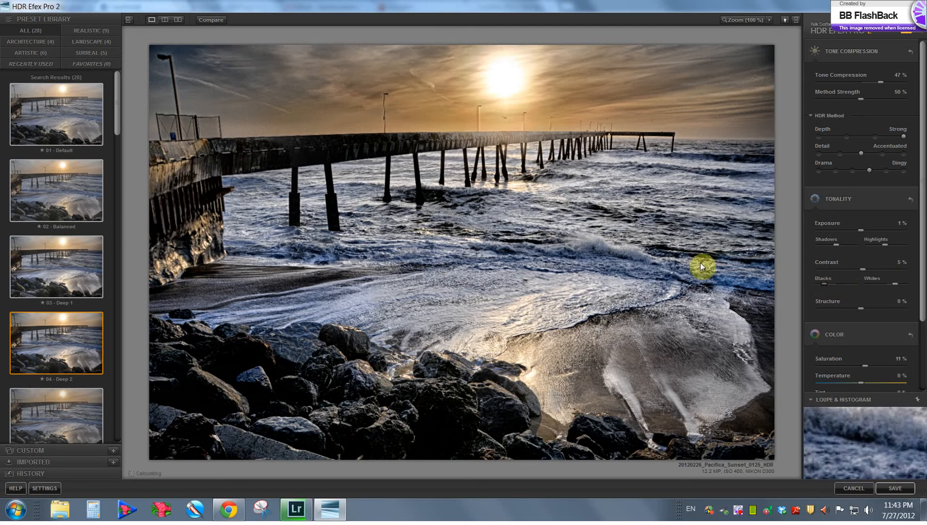
drag(840, 283, 864, 286)
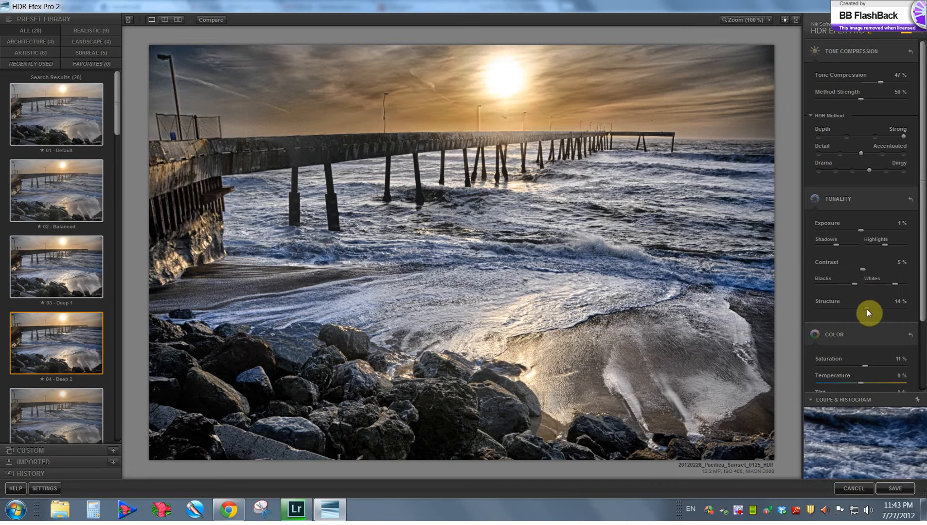
mouse_move(873, 309)
mouse_down()
mouse_move(882, 308)
mouse_move(863, 307)
mouse_move(886, 308)
mouse_move(863, 308)
mouse_up()
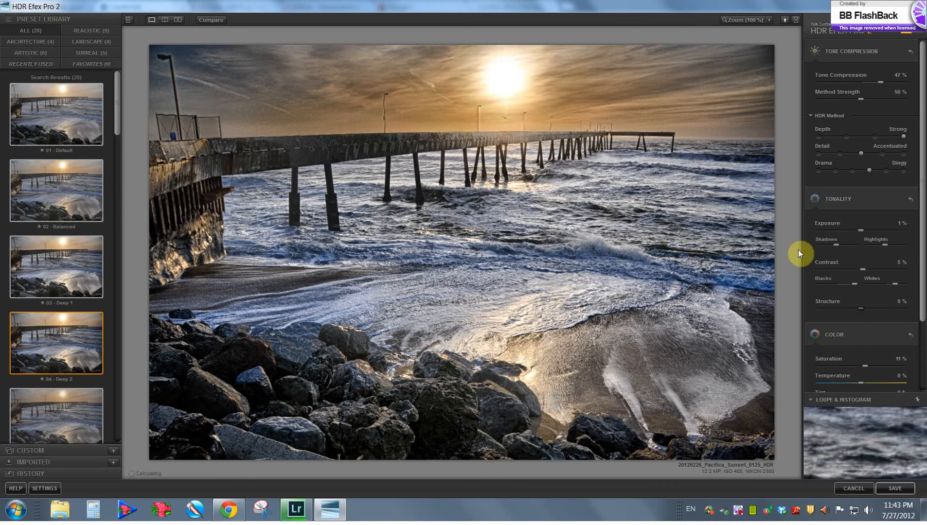
Try stronger Saturation with cooler and warmer Temperature values, ending at 40% Saturation and 7% Temperature
scroll(830, 287, down, 2)
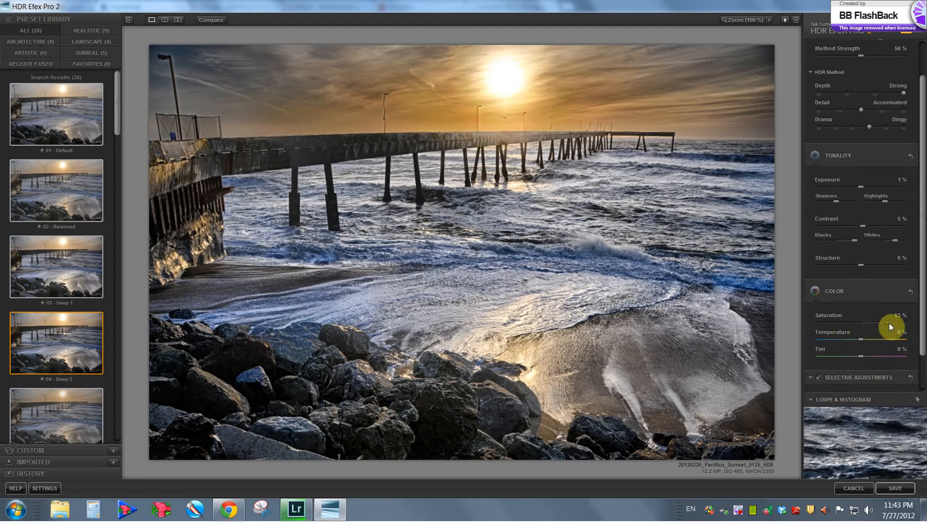
drag(890, 324, 896, 324)
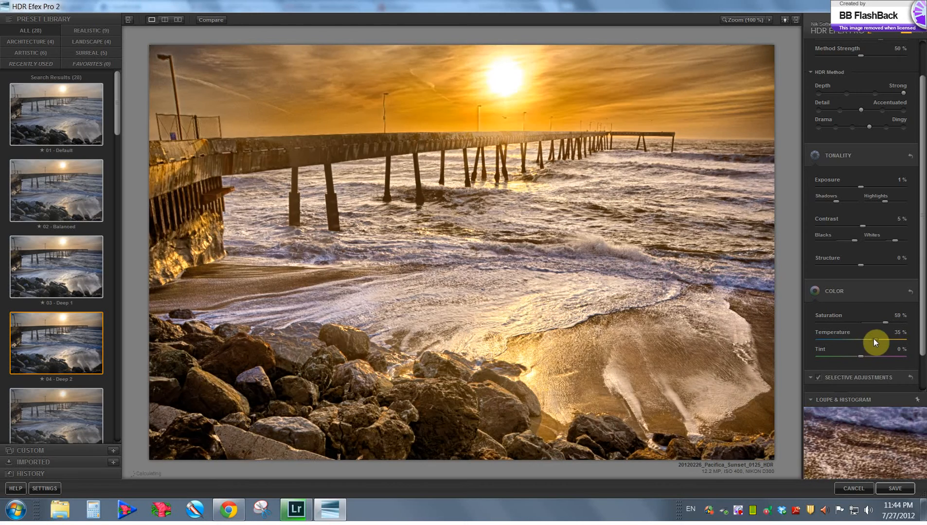
drag(853, 340, 875, 322)
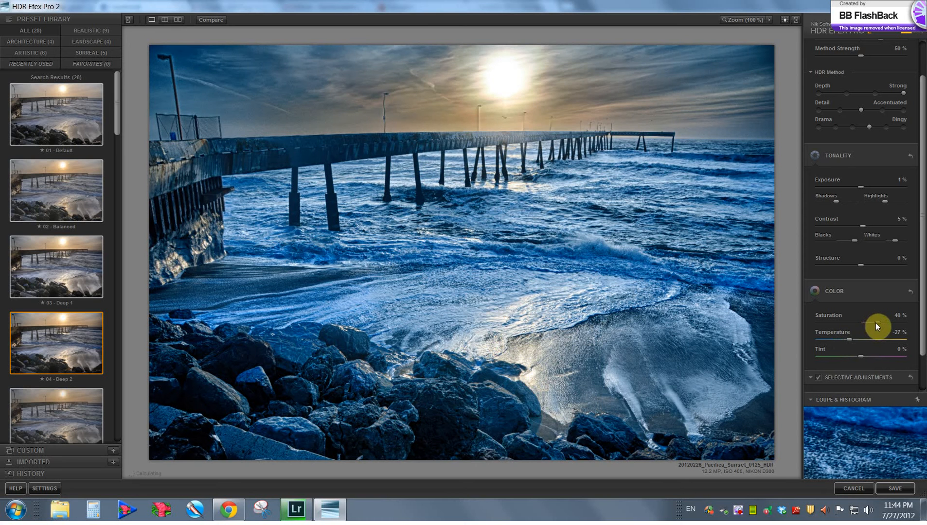
drag(849, 340, 870, 338)
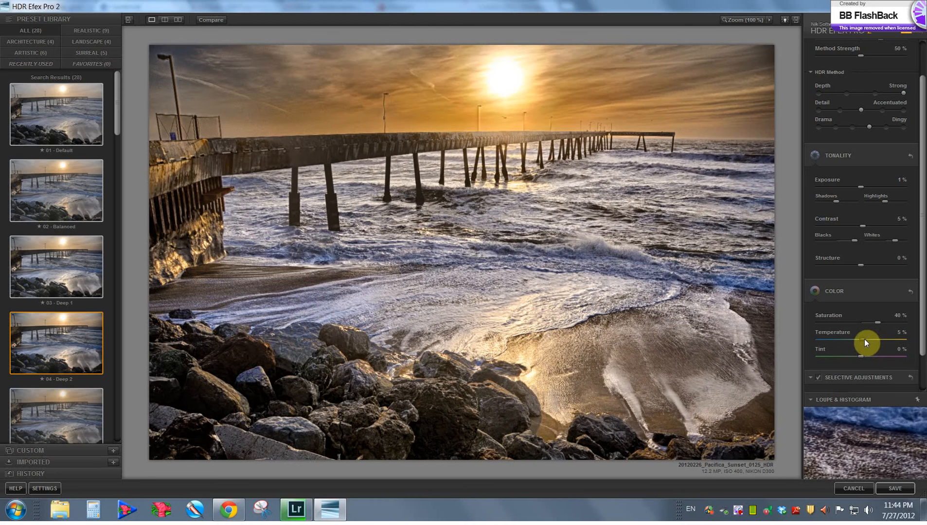
drag(864, 339, 856, 343)
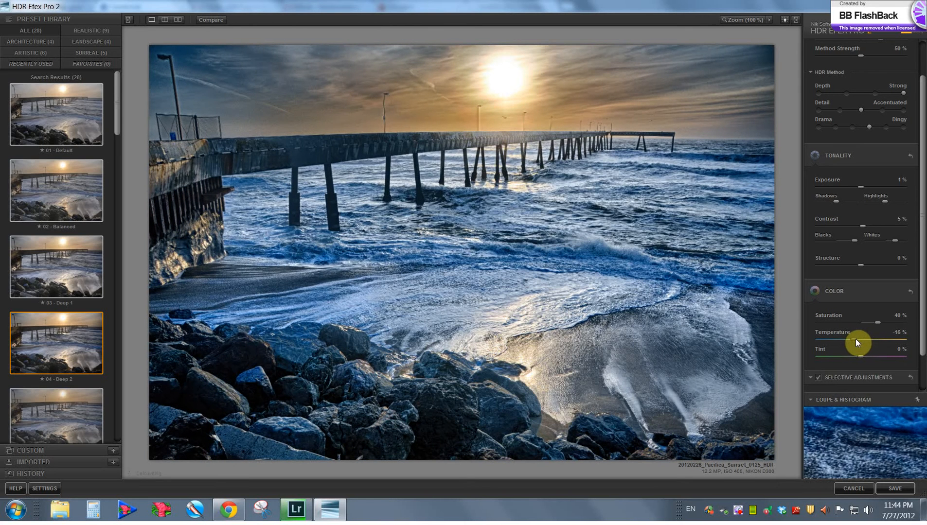
drag(859, 338, 867, 337)
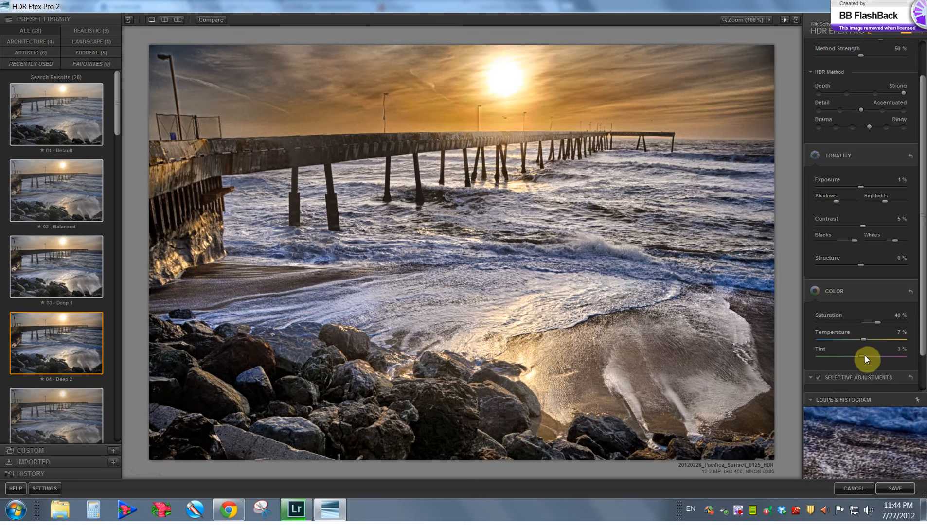
Reduce Saturation to 28% and bring Temperature and Tint back to 0%
drag(867, 356, 859, 356)
drag(864, 357, 861, 357)
drag(869, 334, 858, 340)
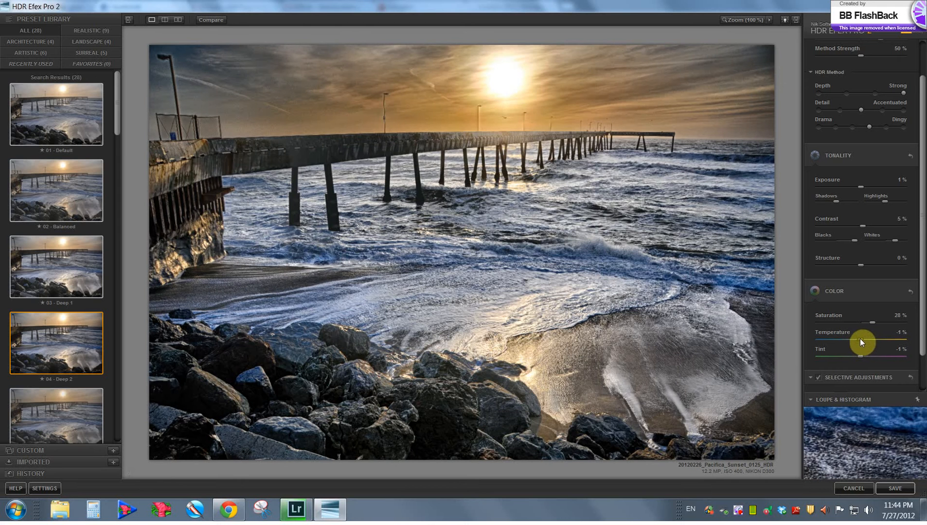
click(859, 358)
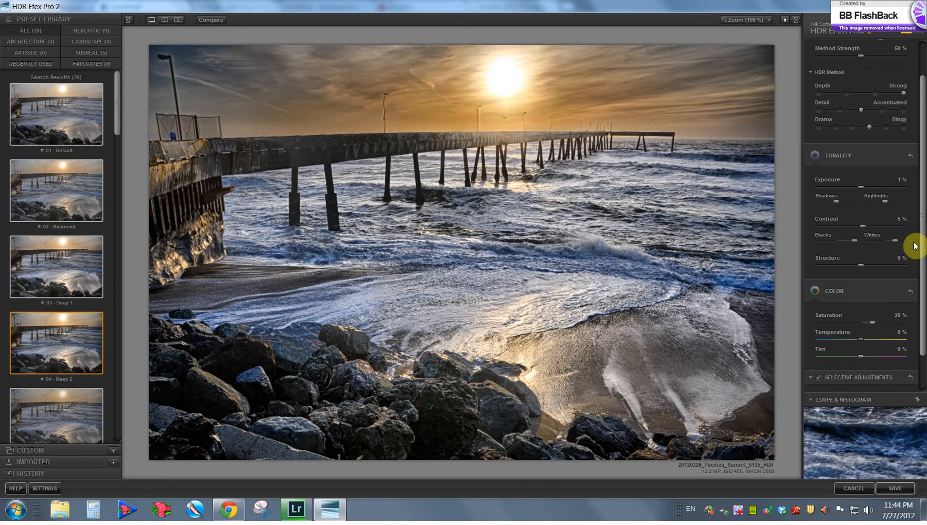
Add a control point at the edge of the sunlit wet sand and slightly raise its exposure and contrast
scroll(917, 272, down, 2)
scroll(917, 195, up, 2)
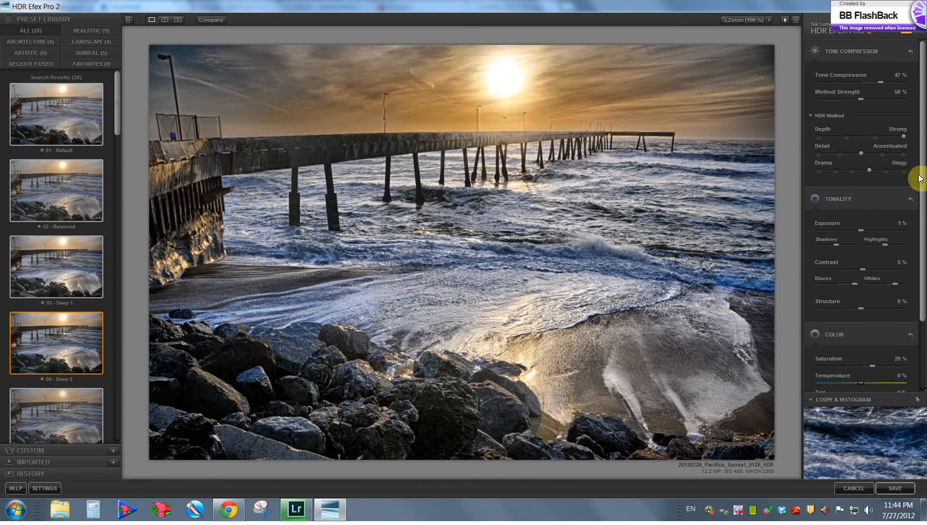
scroll(909, 291, down, 2)
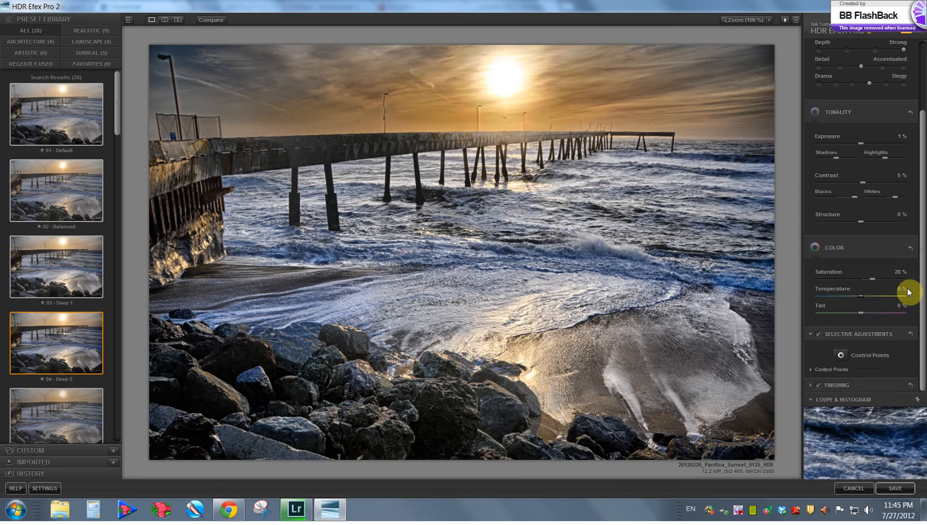
click(841, 357)
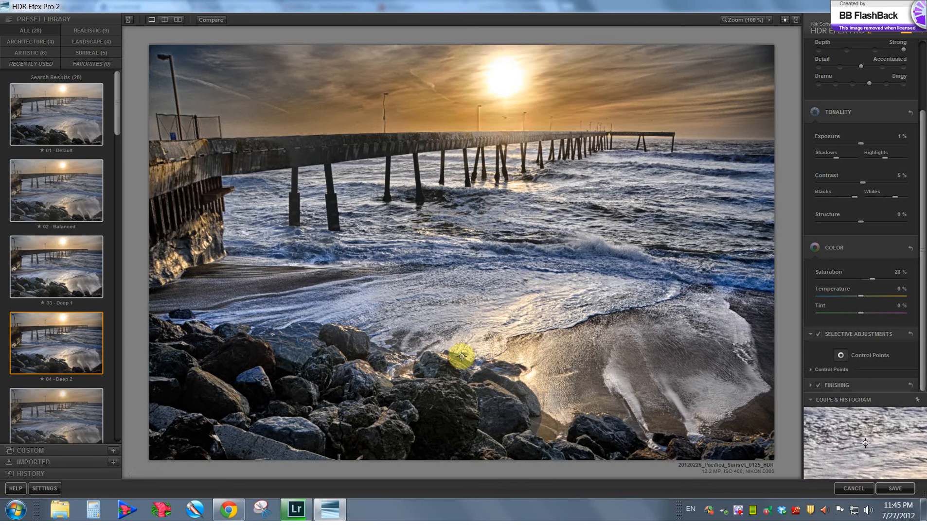
click(523, 327)
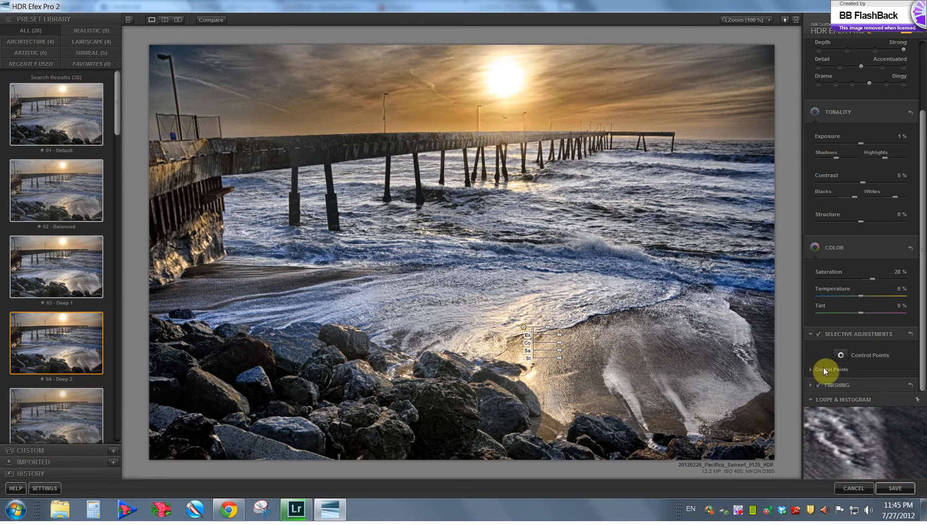
drag(552, 330, 562, 351)
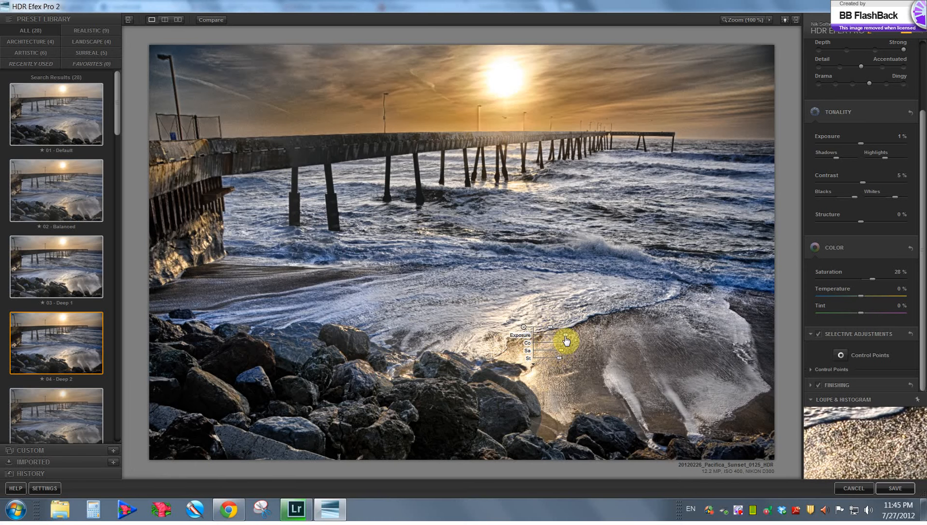
drag(566, 338, 566, 338)
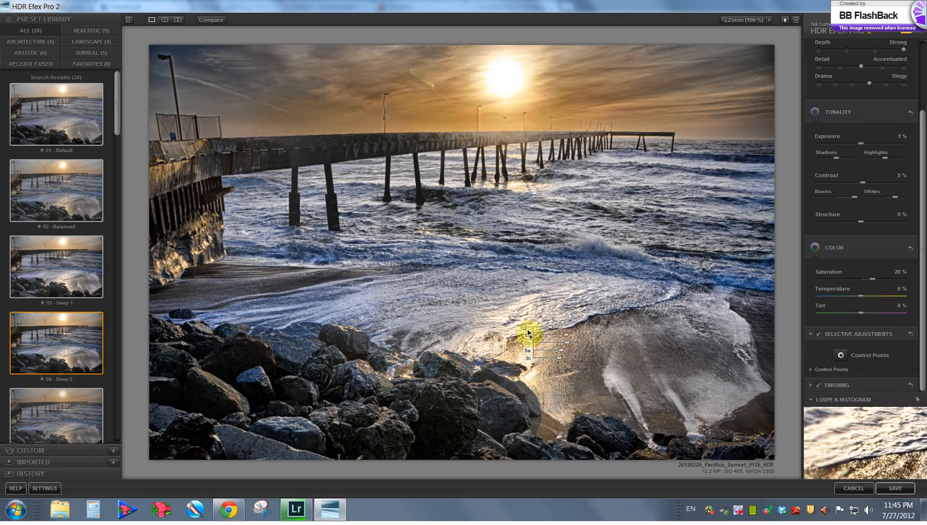
Duplicate the control point onto the foam, the wet sand, the water below the sun and the surf beside the rocks
drag(524, 326, 434, 313)
click(694, 355)
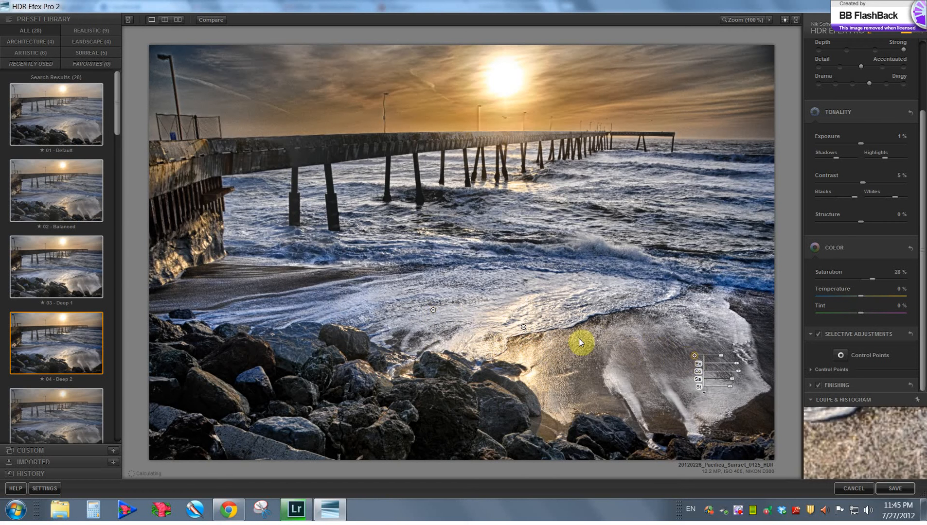
drag(522, 328, 528, 194)
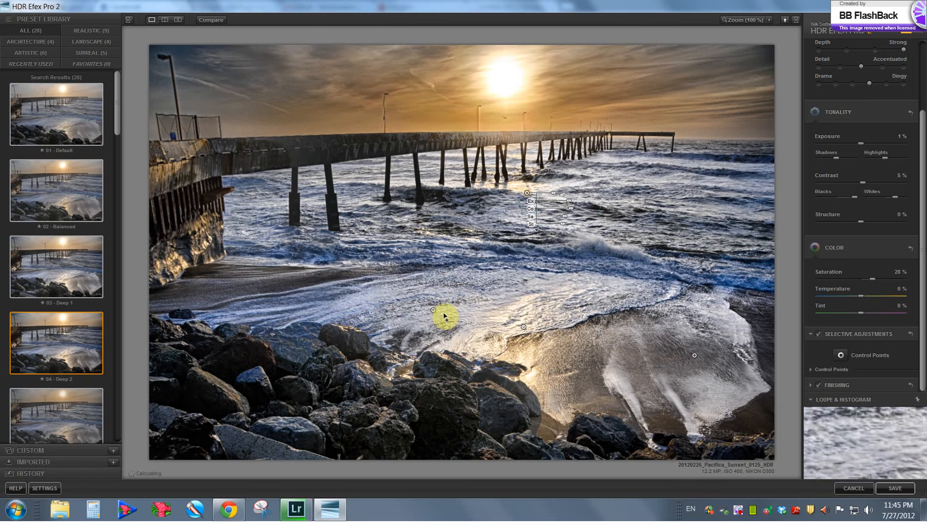
drag(434, 312, 354, 305)
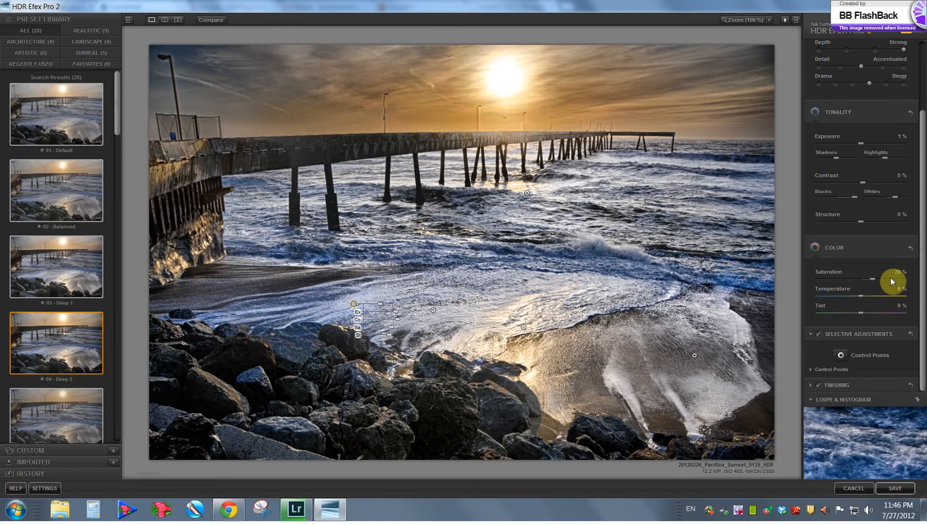
Save the HDR image back to Lightroom and open the merged result in the Library
drag(919, 291, 918, 317)
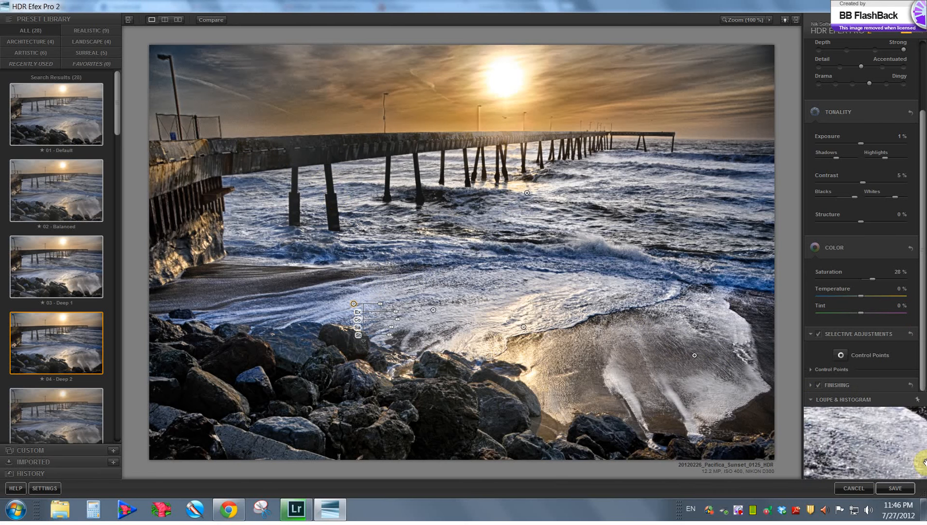
click(895, 488)
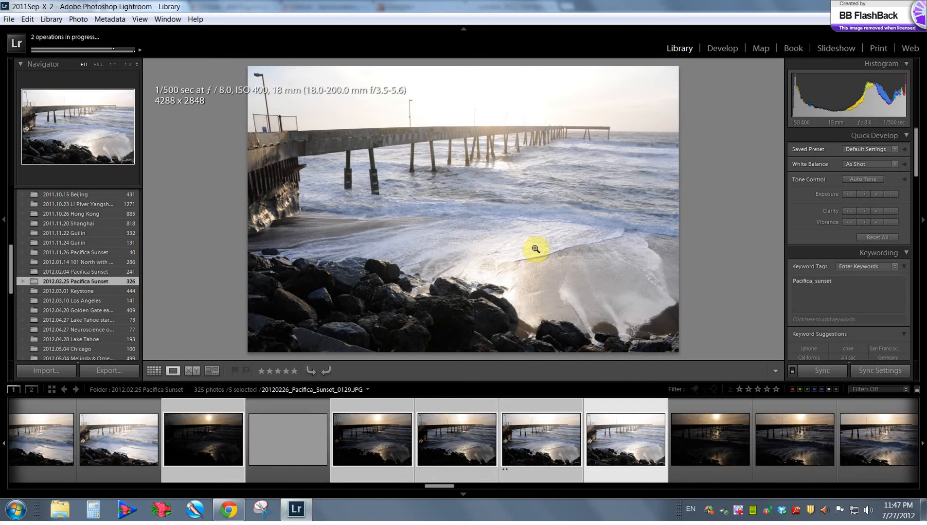
click(280, 436)
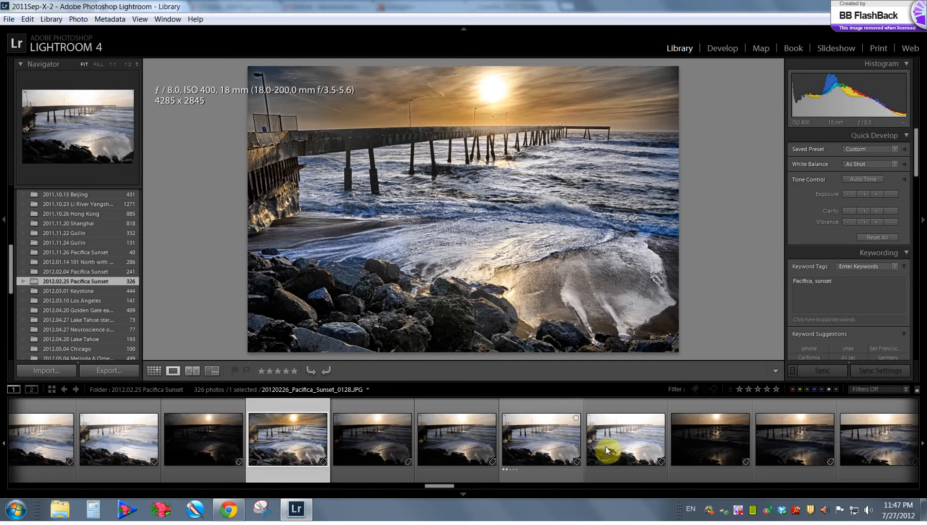
Compare the brightest and darkest bracketed exposures with the merged HDR photo
click(629, 428)
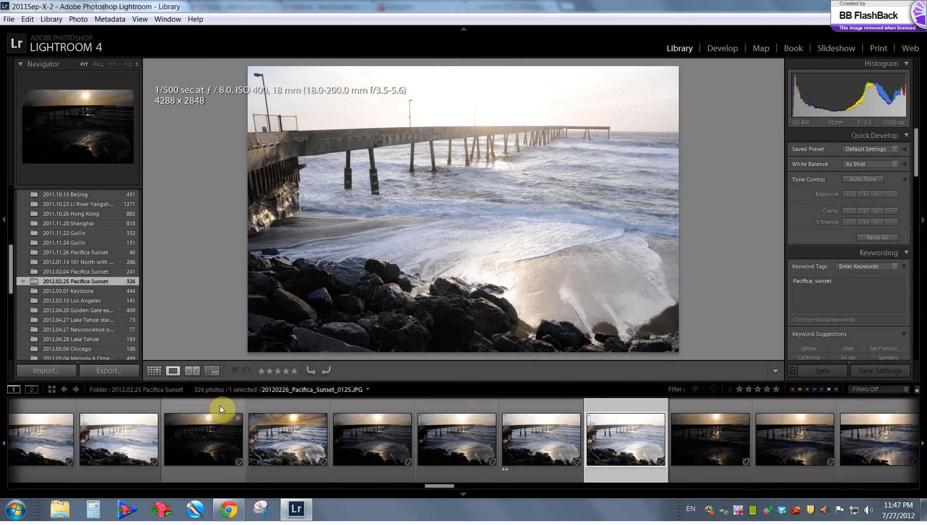
click(221, 420)
click(292, 413)
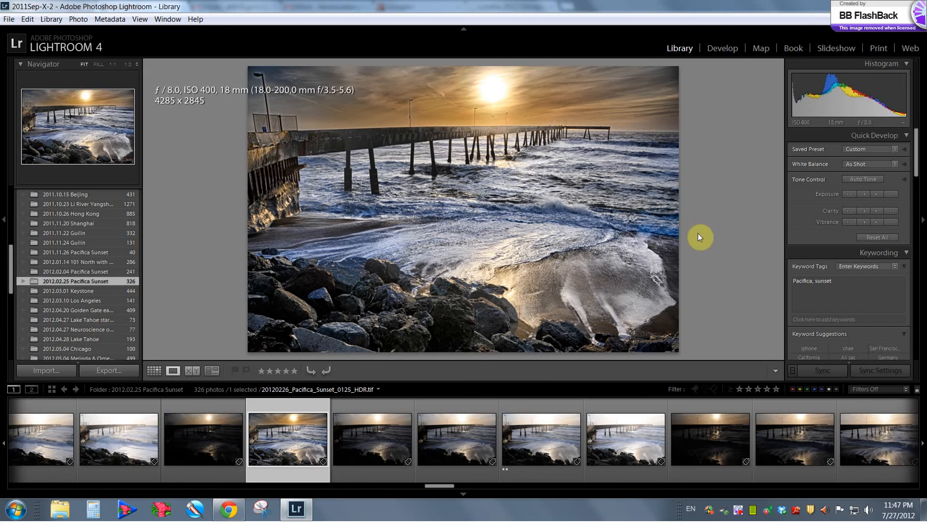
Open the HDR photo in the Develop module and sample the water just below the far pier for white balance
click(720, 49)
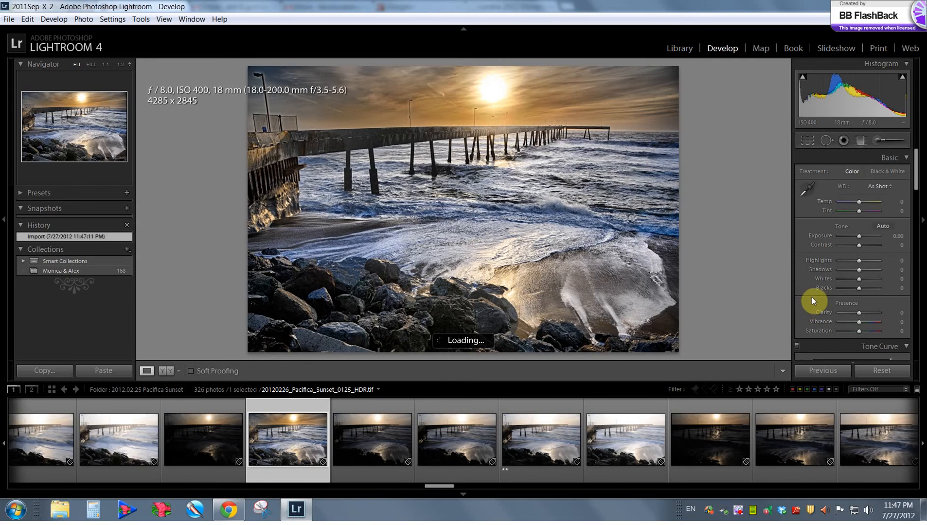
click(810, 190)
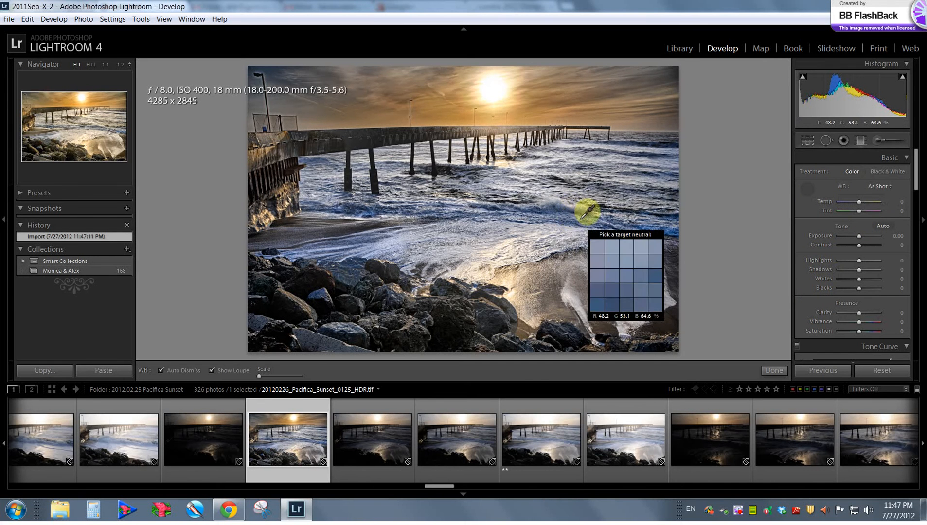
click(584, 153)
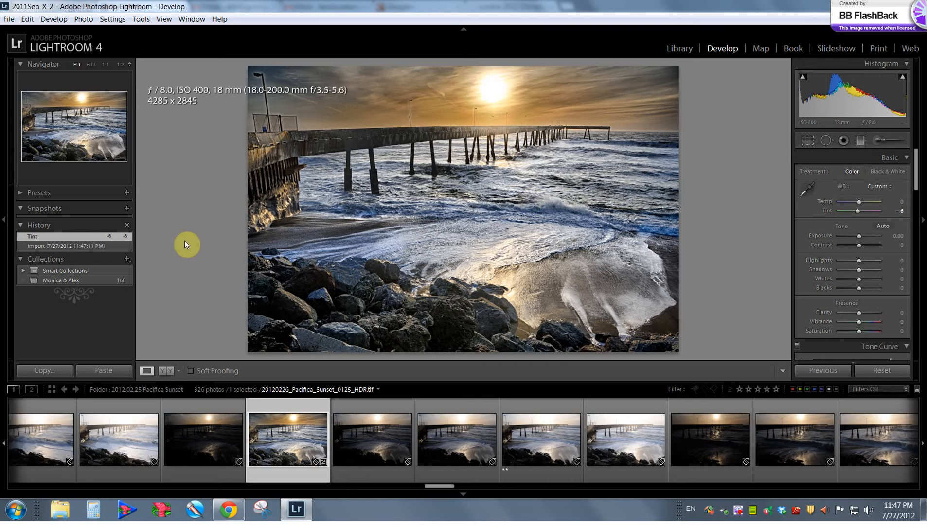
Show enlarged before and after views side by side and set Temp to +7
click(5, 223)
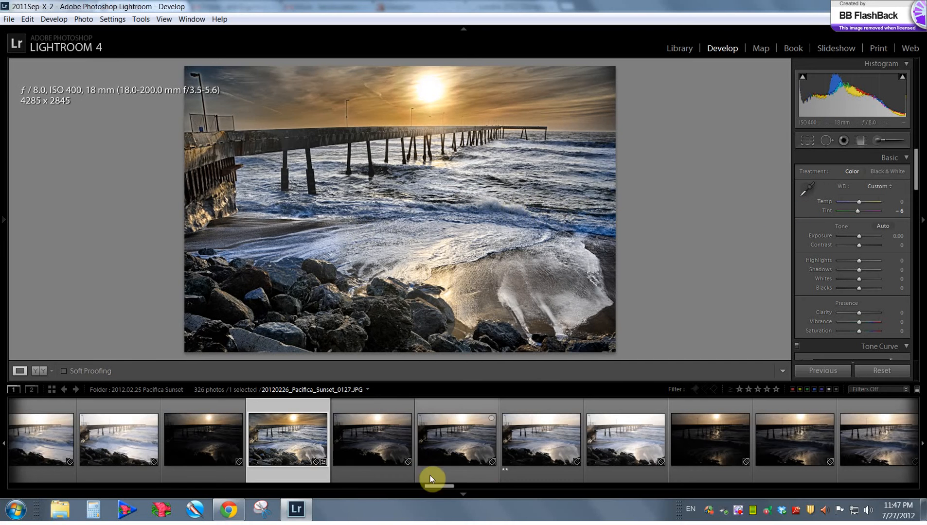
click(465, 487)
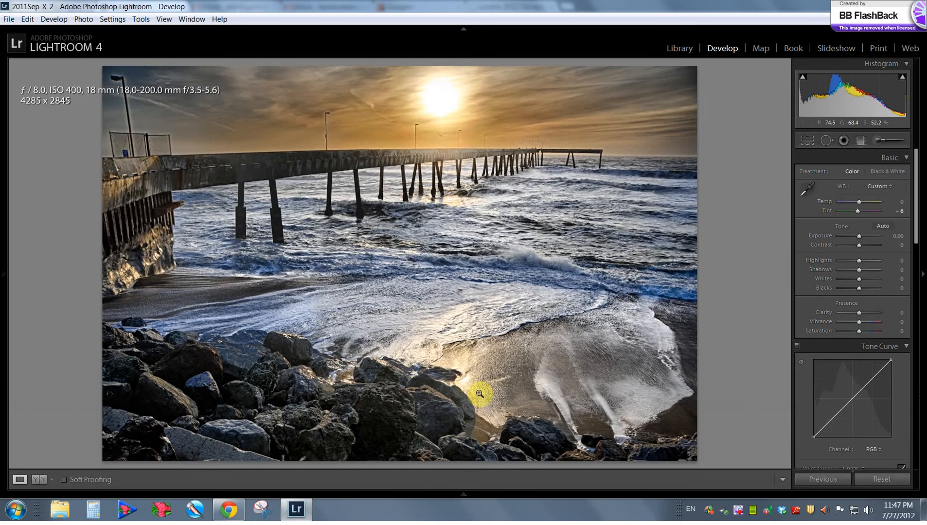
key(y)
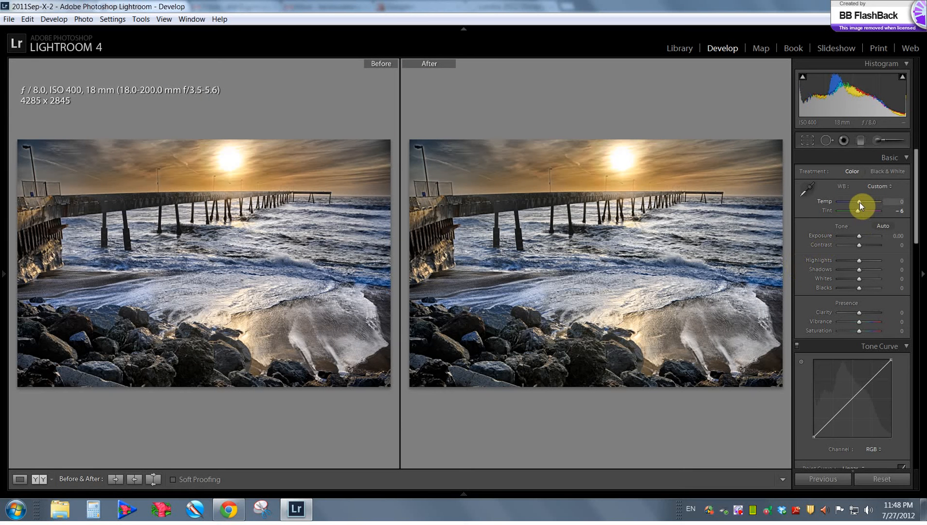
mouse_move(859, 207)
mouse_down()
mouse_move(851, 206)
mouse_move(871, 205)
mouse_move(863, 206)
mouse_up()
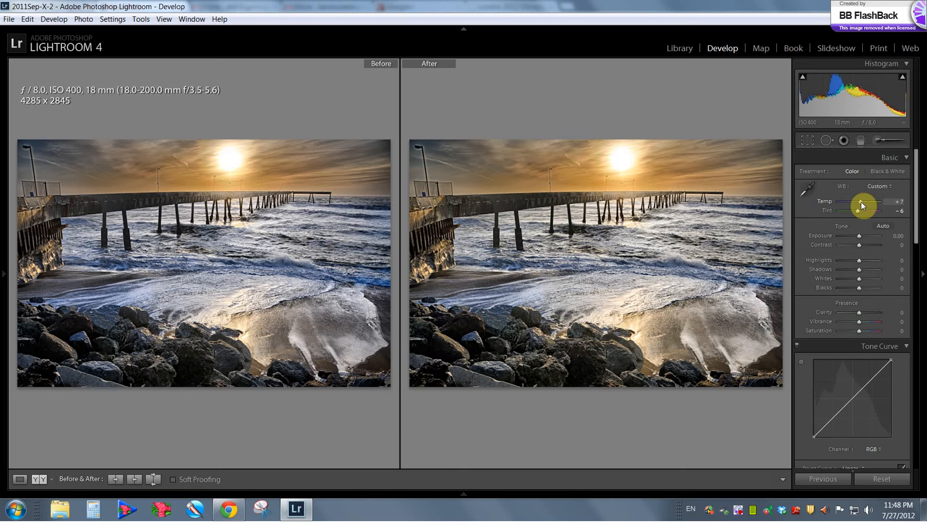
Try warming the photo further by setting Temp to +14, checking it against the before view
drag(862, 207, 864, 207)
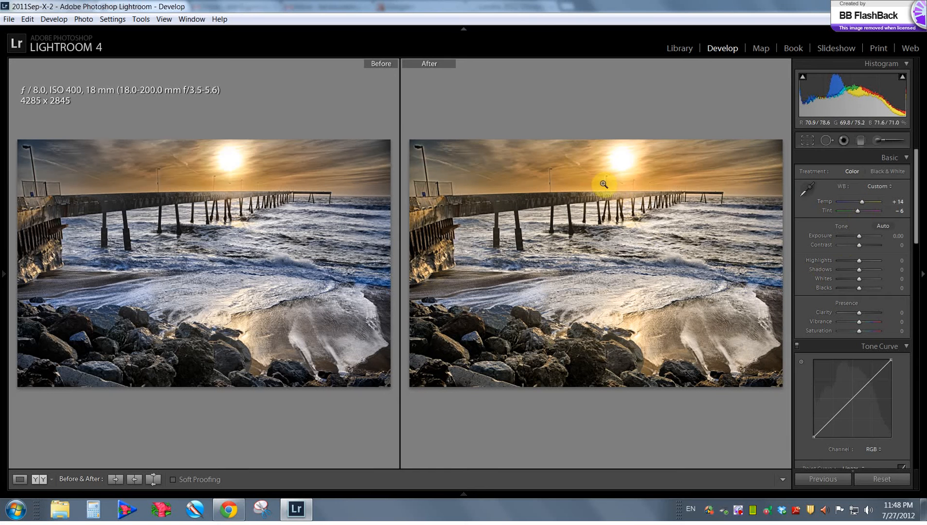
scroll(829, 267, down, 10)
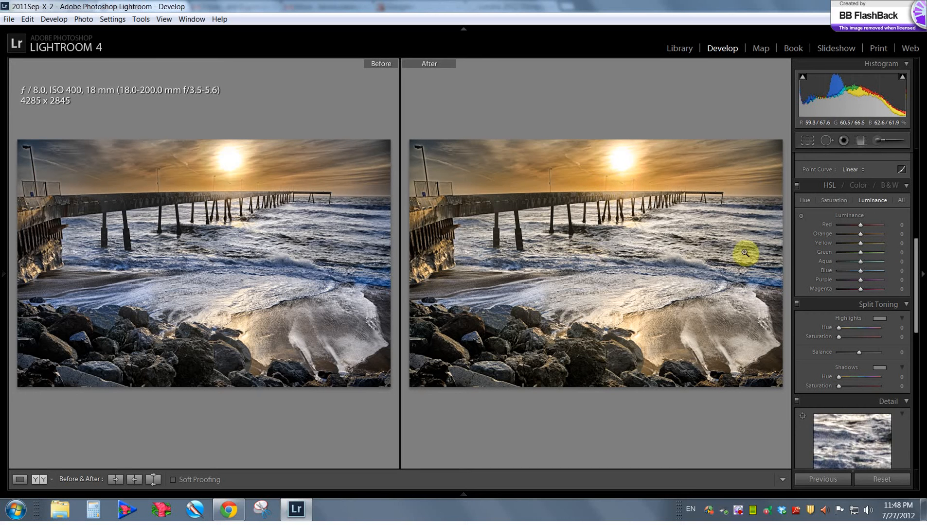
scroll(849, 280, up, 3)
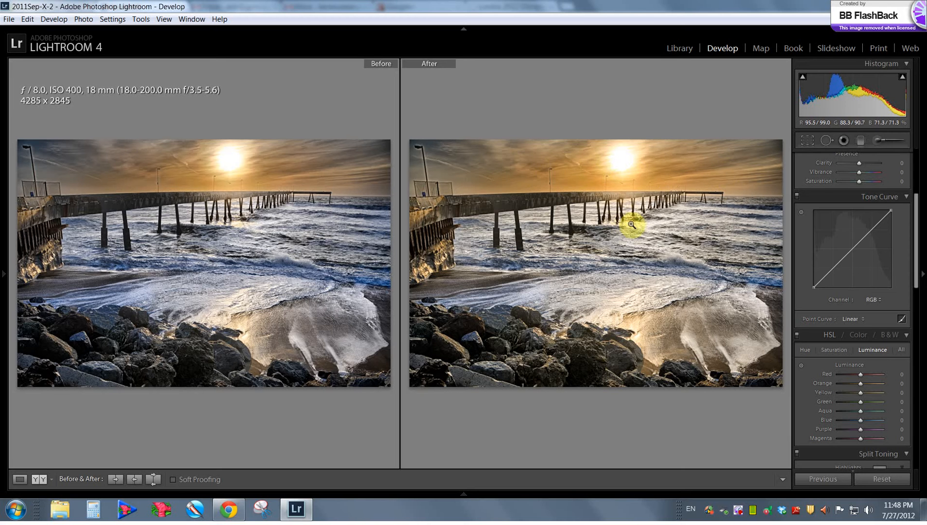
scroll(823, 246, up, 3)
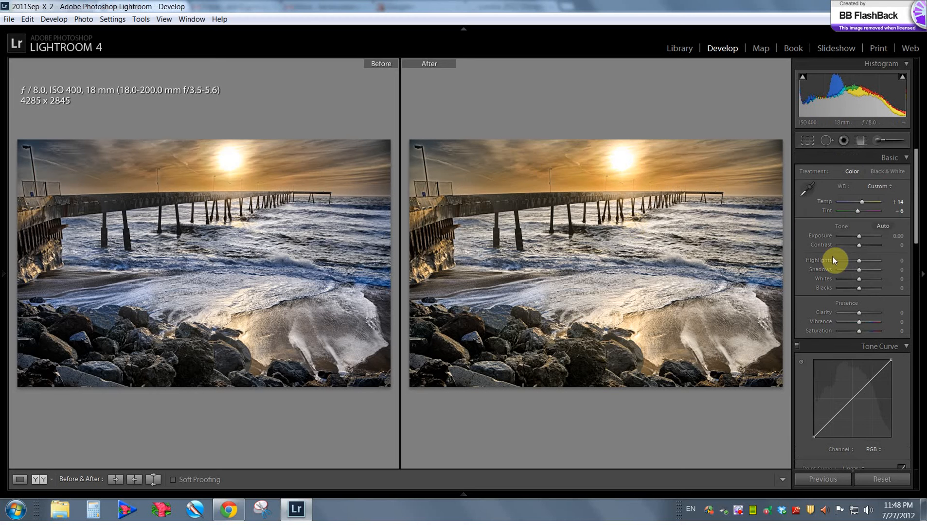
Resample the white balance from the water just below the pier and return to the single-photo view
click(808, 191)
click(631, 241)
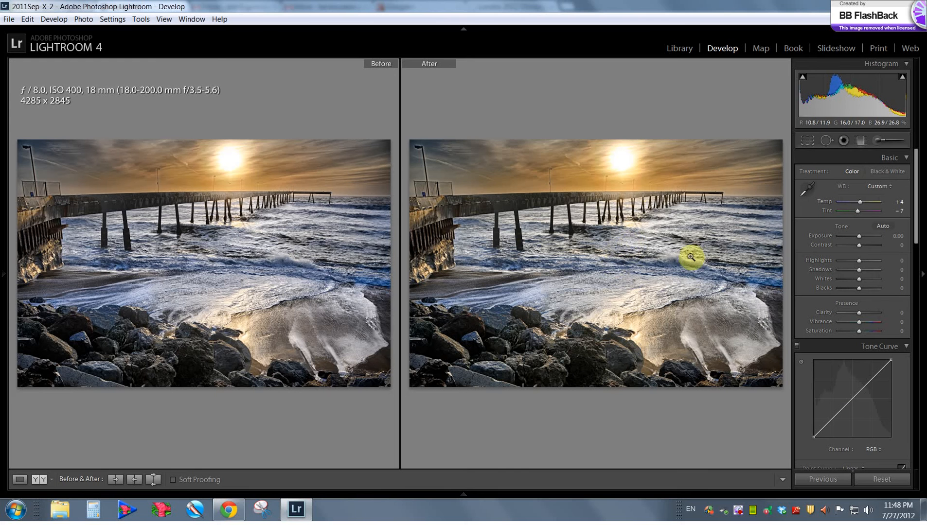
key(y)
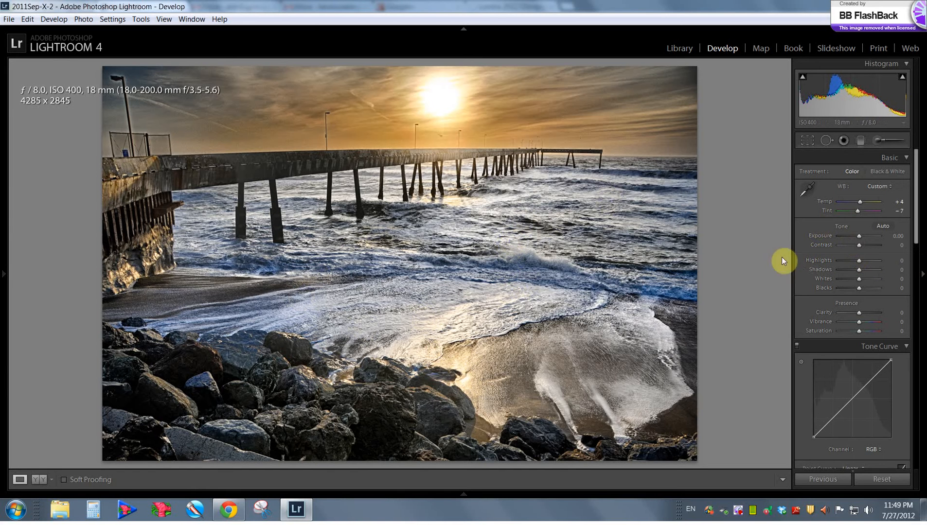
Try raising Exposure to +0.12, and reset it to its default
drag(859, 234, 859, 234)
double_click(860, 235)
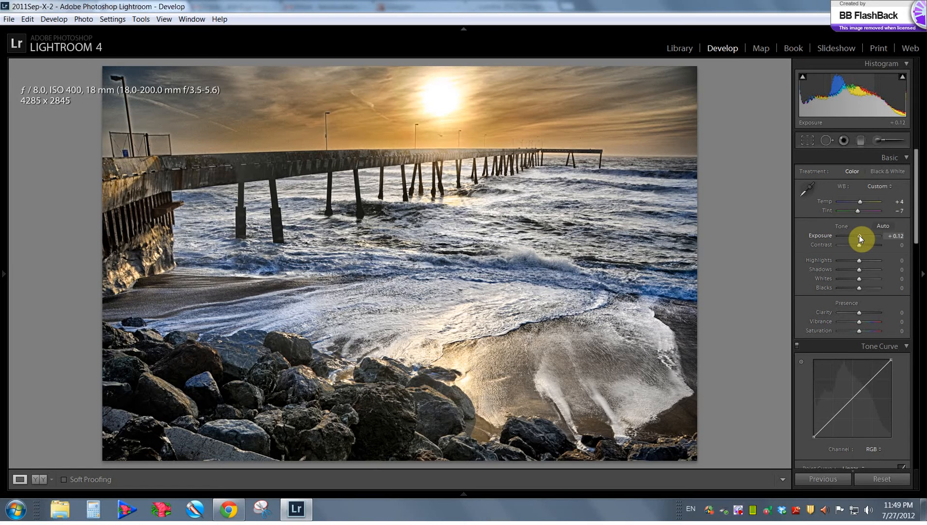
double_click(826, 237)
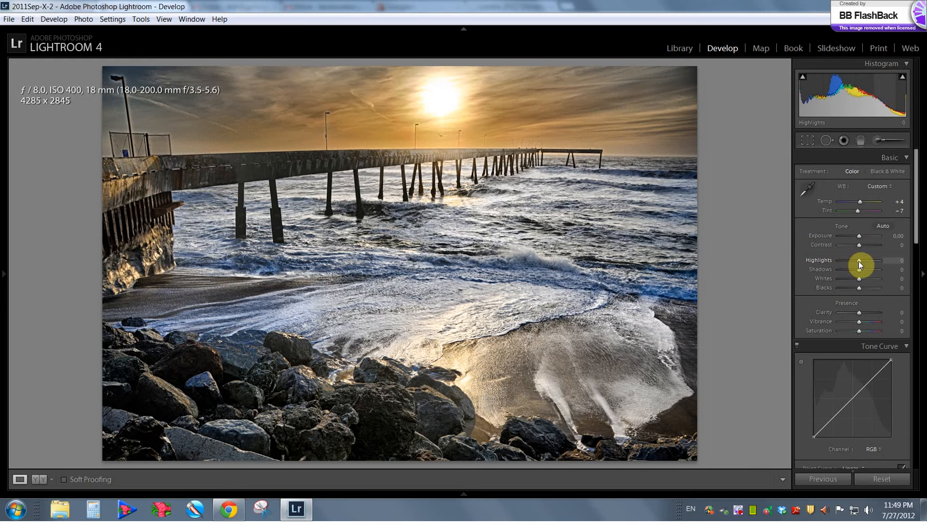
Check the photo for highlight clipping and shadow clipping, leaving both overlays turned off
click(903, 77)
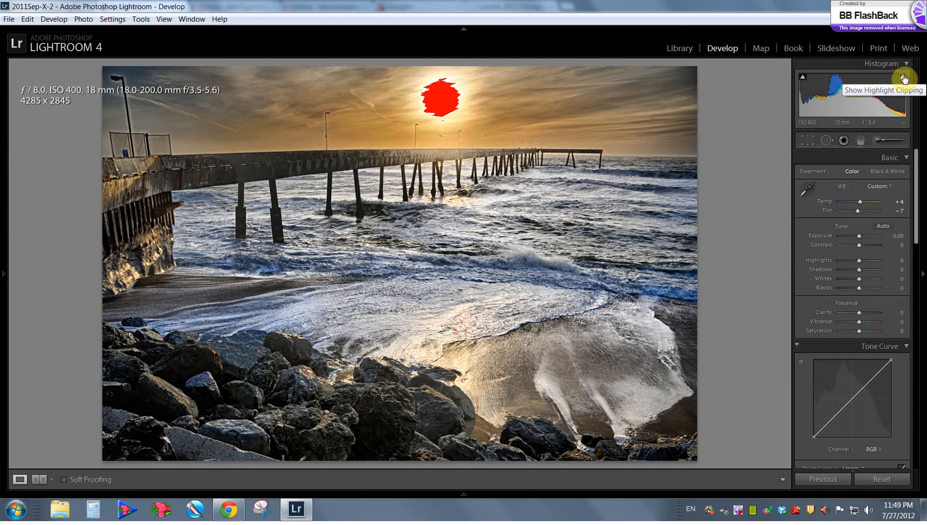
click(903, 78)
click(803, 77)
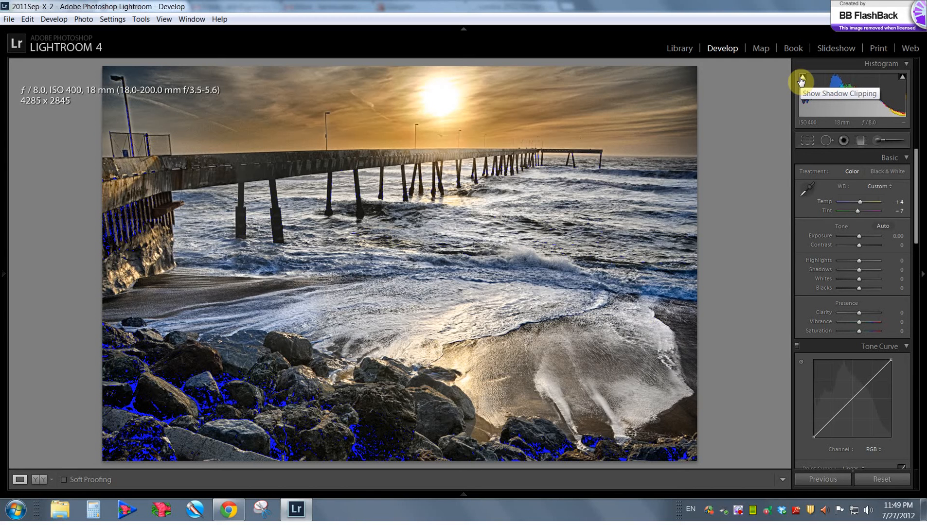
click(902, 78)
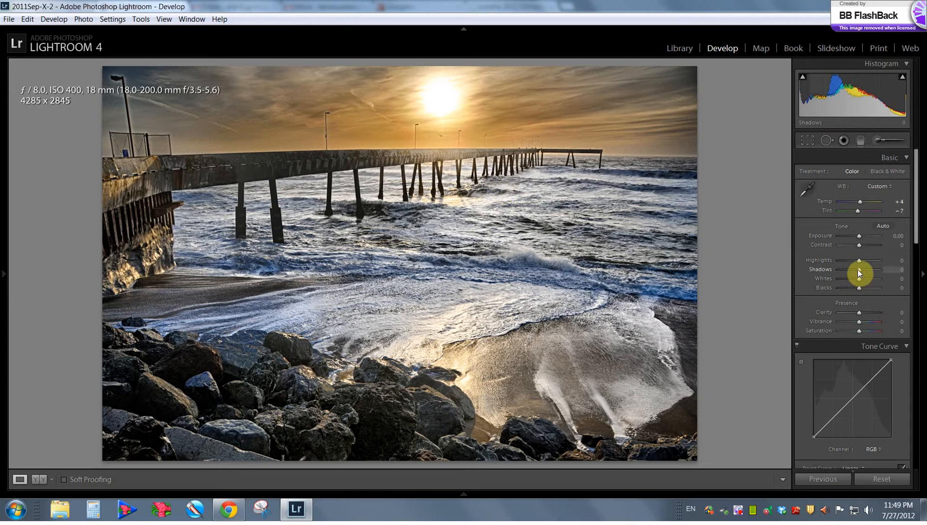
Set Shadows to -29 and Highlights to +17, and show the before and after views side by side
drag(858, 270, 863, 261)
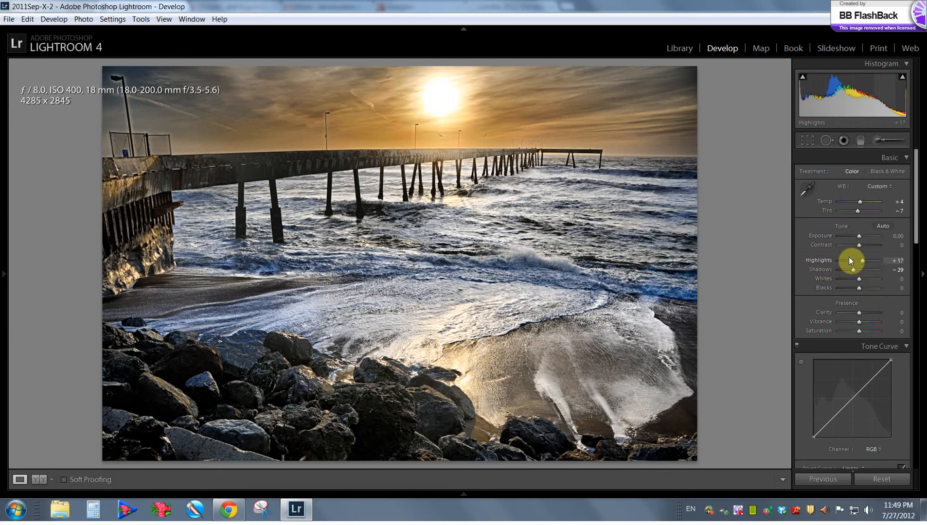
key(y)
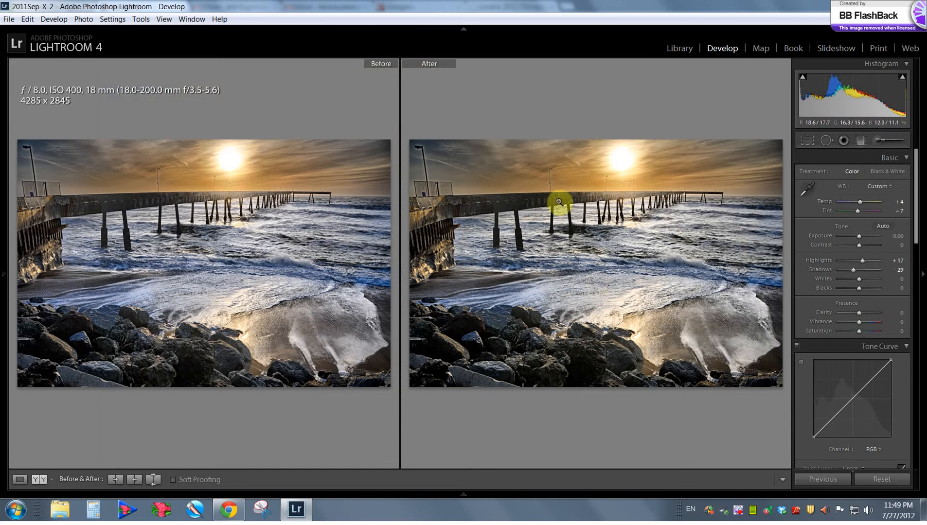
Zoom the before and after views to 1:2 and examine the sun, pier and waves in both
click(272, 153)
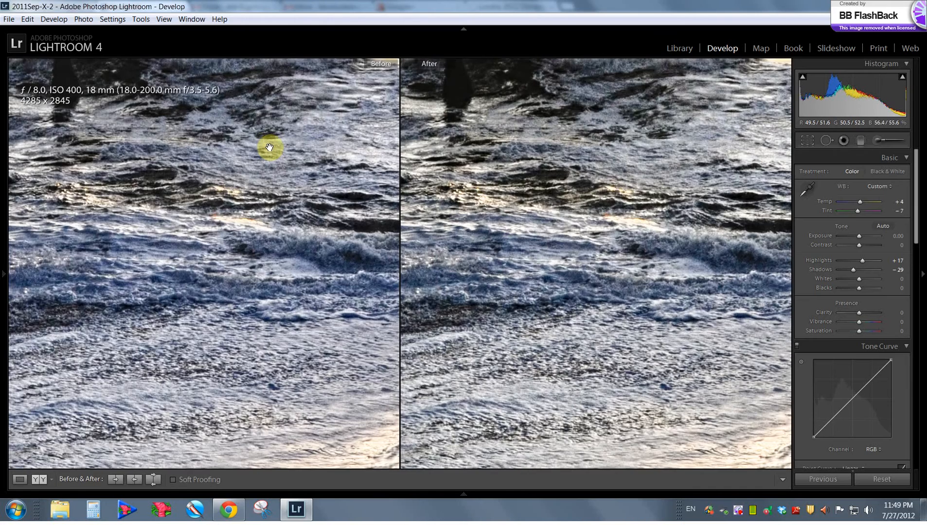
click(3, 274)
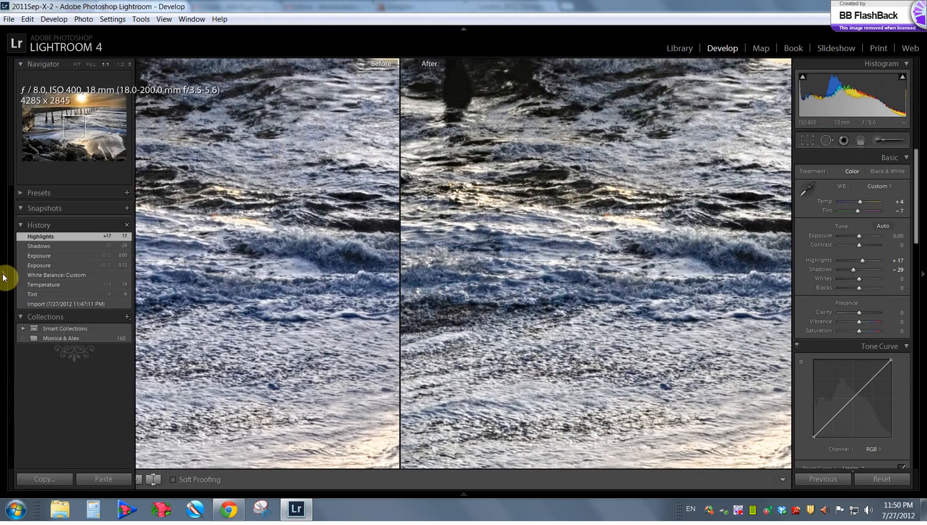
click(118, 67)
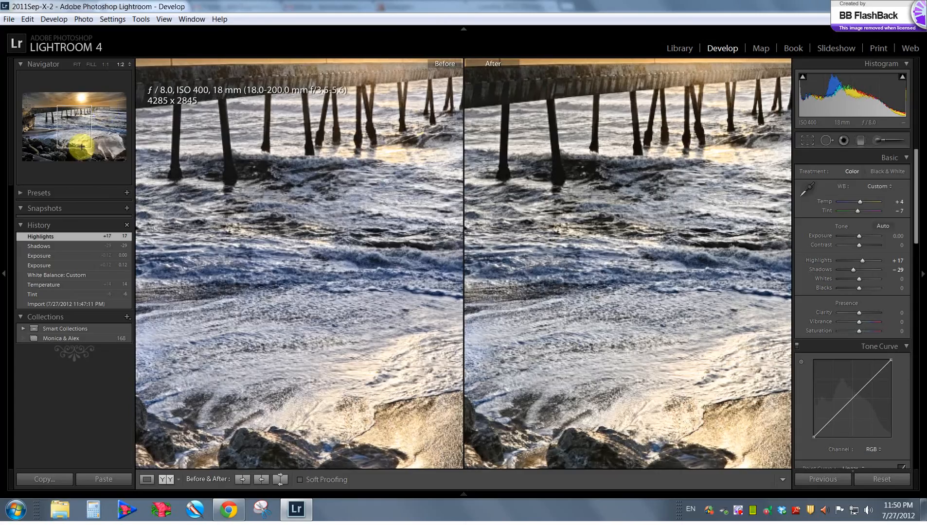
click(5, 272)
drag(643, 130, 534, 321)
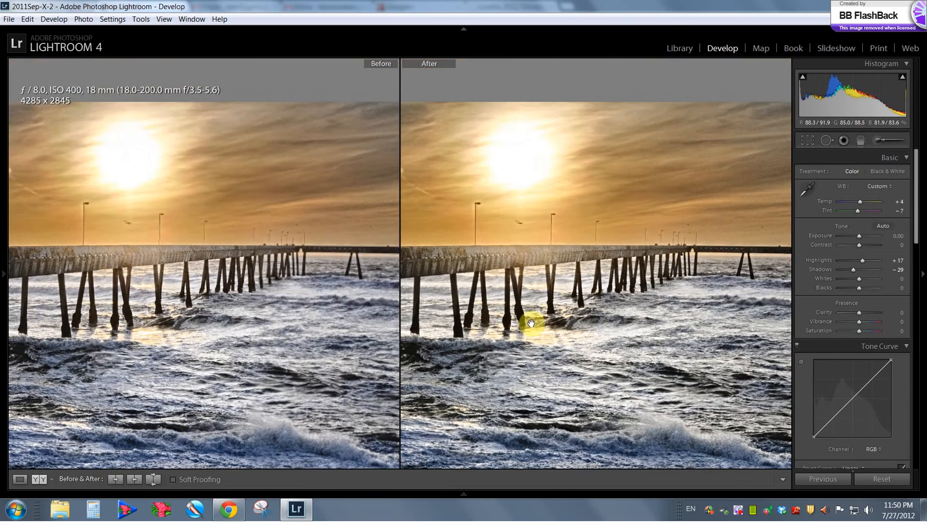
drag(573, 355, 562, 283)
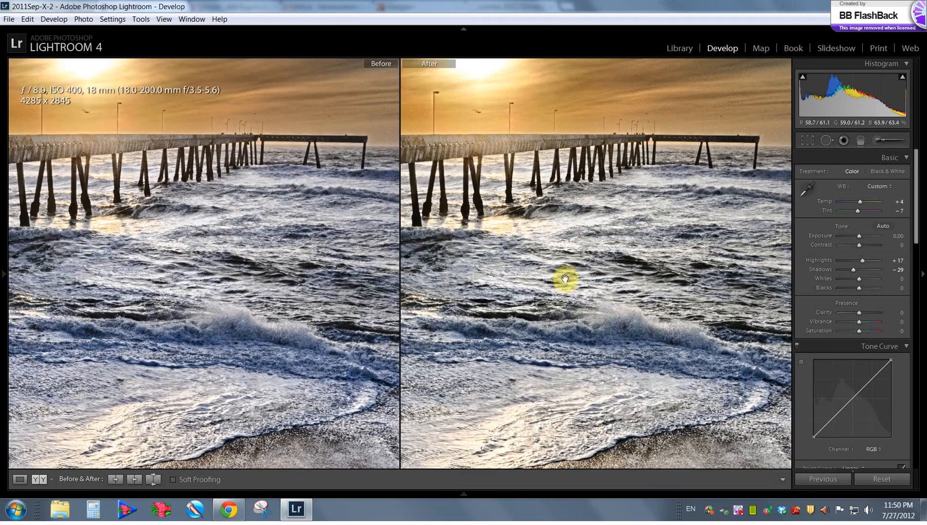
drag(704, 340, 588, 267)
drag(513, 268, 621, 290)
drag(502, 297, 540, 303)
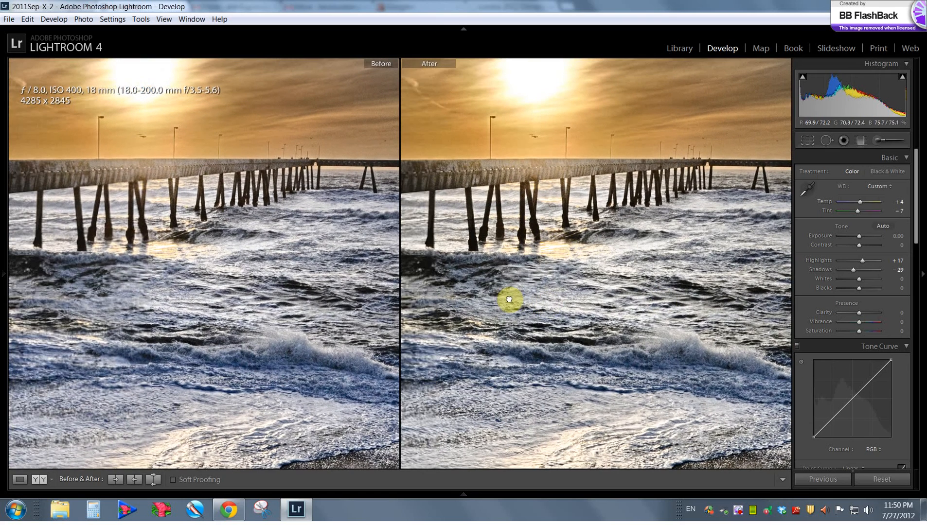
Try raising Blacks to +100, view the whole photo on its own, and reset Blacks to its default
drag(857, 285, 888, 287)
key(y)
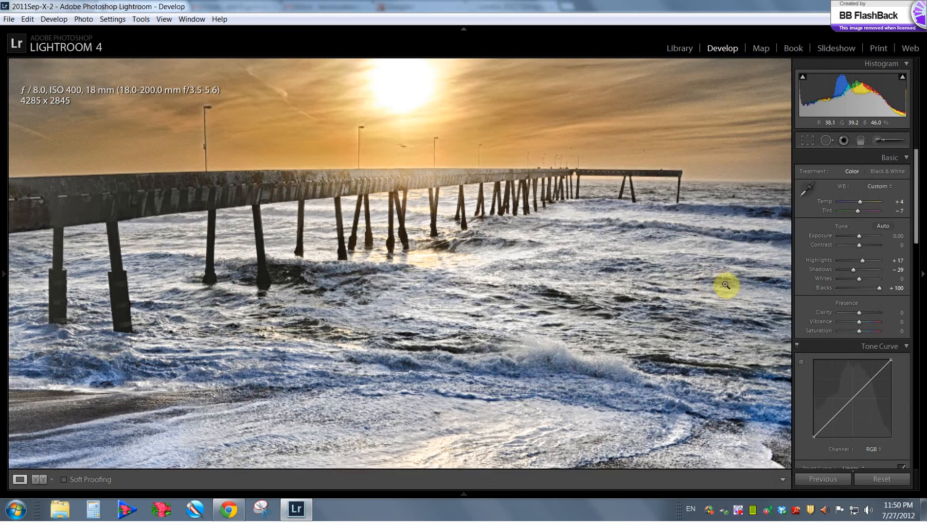
click(724, 284)
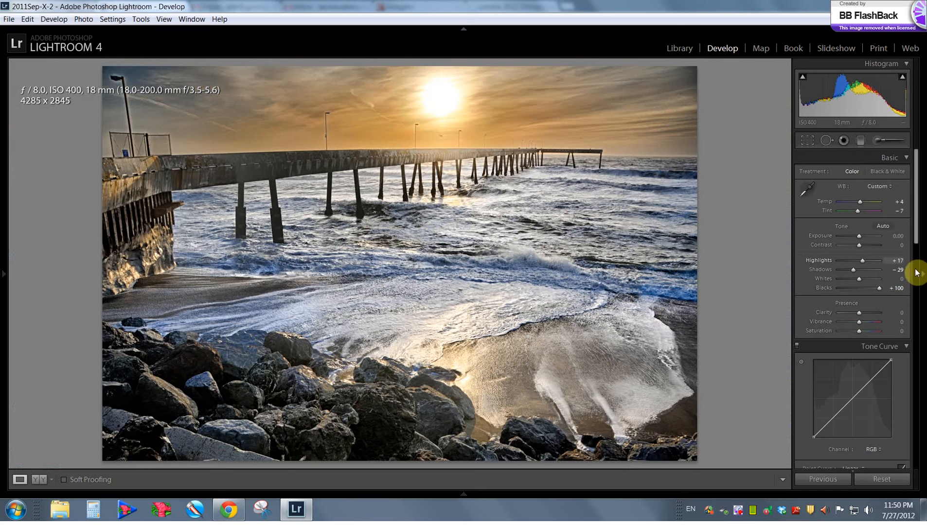
double_click(827, 288)
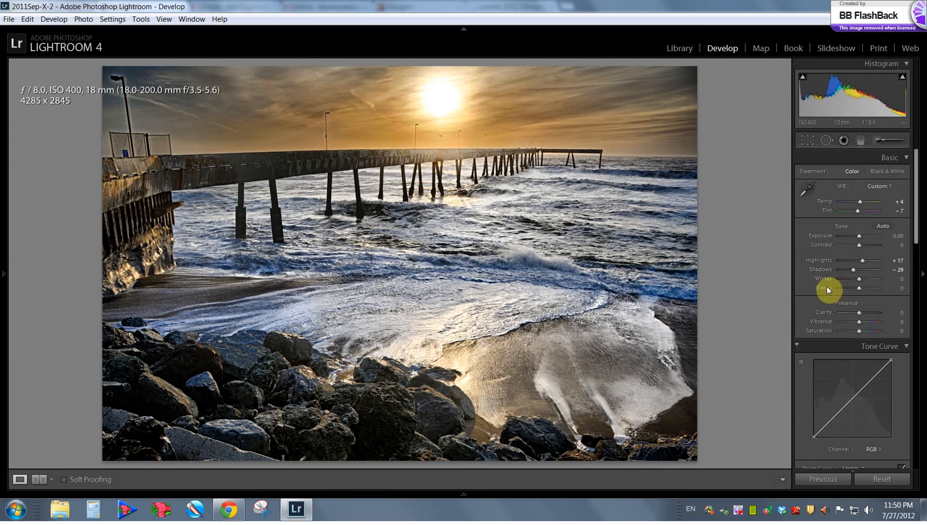
Set Blacks to +48 and compare the whole photo with its before version
mouse_move(876, 287)
mouse_down()
mouse_move(890, 289)
mouse_move(869, 288)
mouse_up()
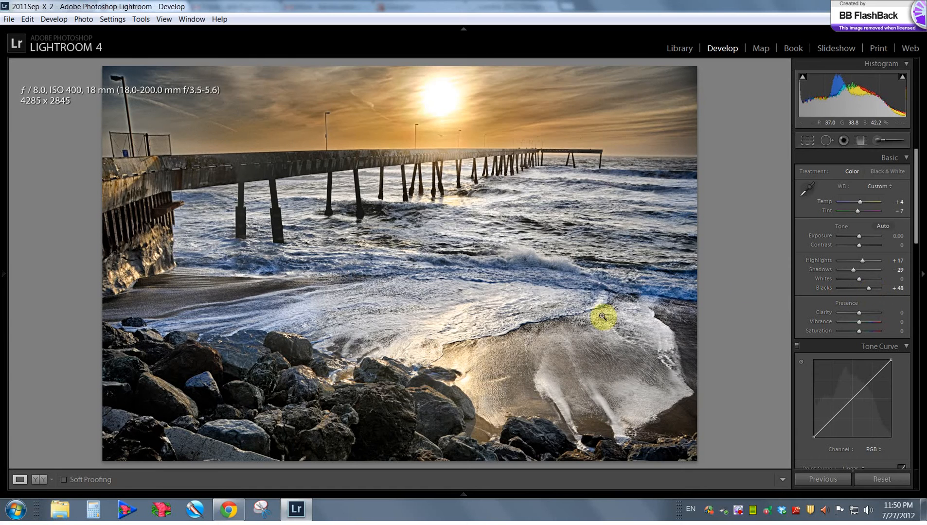
key(y)
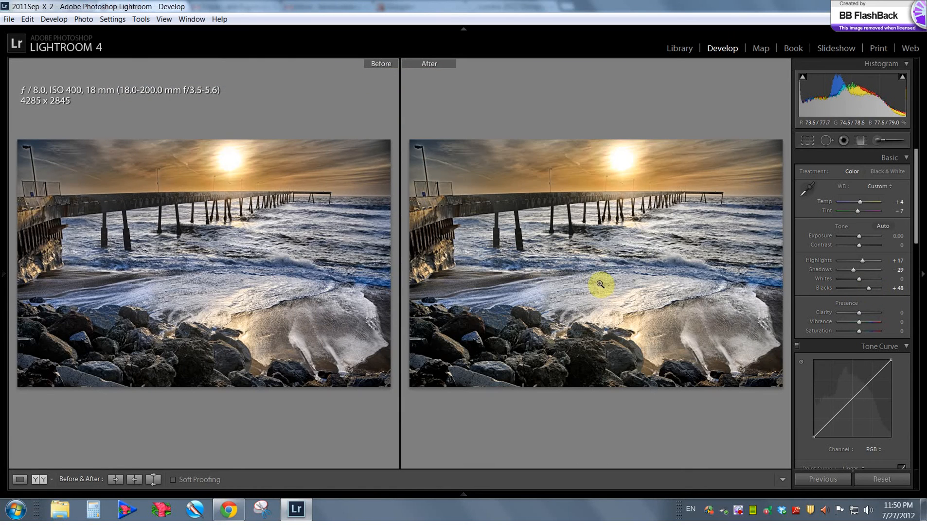
key(y)
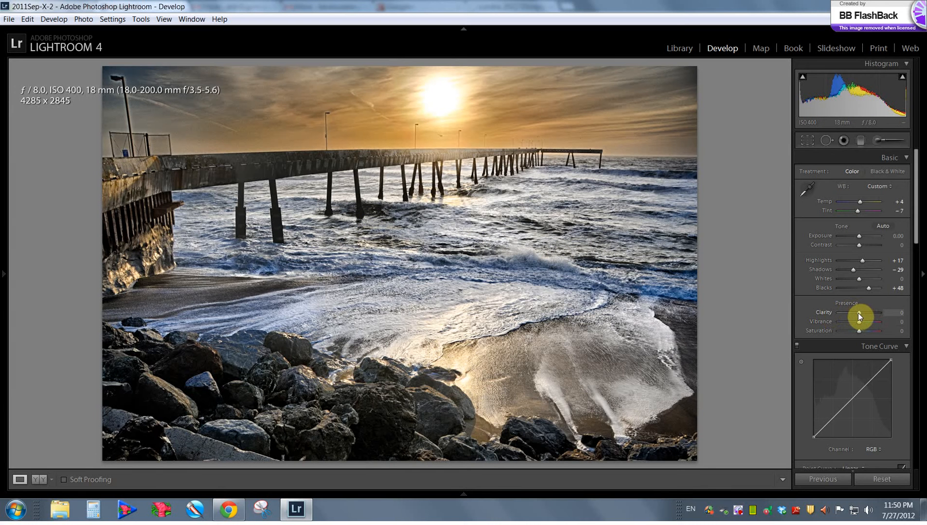
Set Clarity to +14, judging its effect on the pier and waves in enlarged before and after views
drag(859, 313, 867, 313)
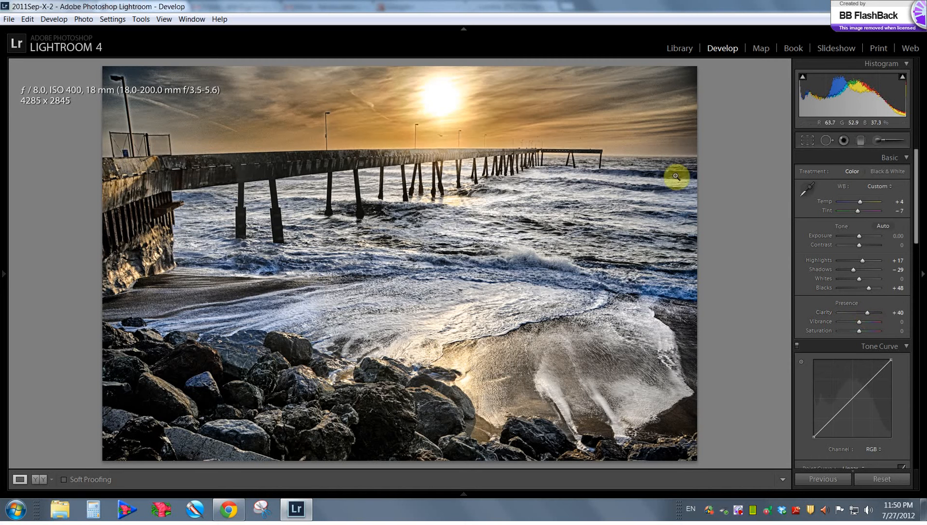
drag(868, 312, 864, 313)
key(y)
click(611, 178)
drag(640, 169, 421, 195)
drag(579, 214, 633, 131)
drag(503, 242, 710, 317)
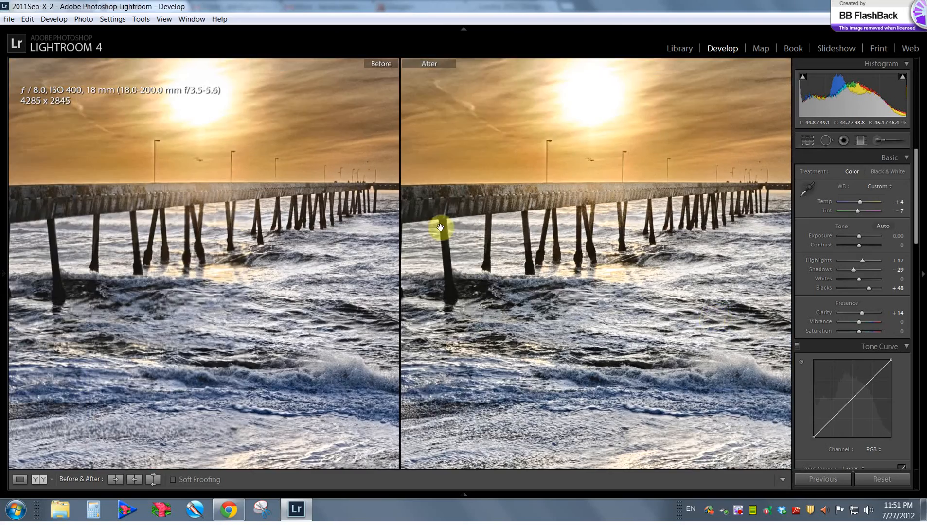
double_click(828, 313)
drag(860, 311, 862, 311)
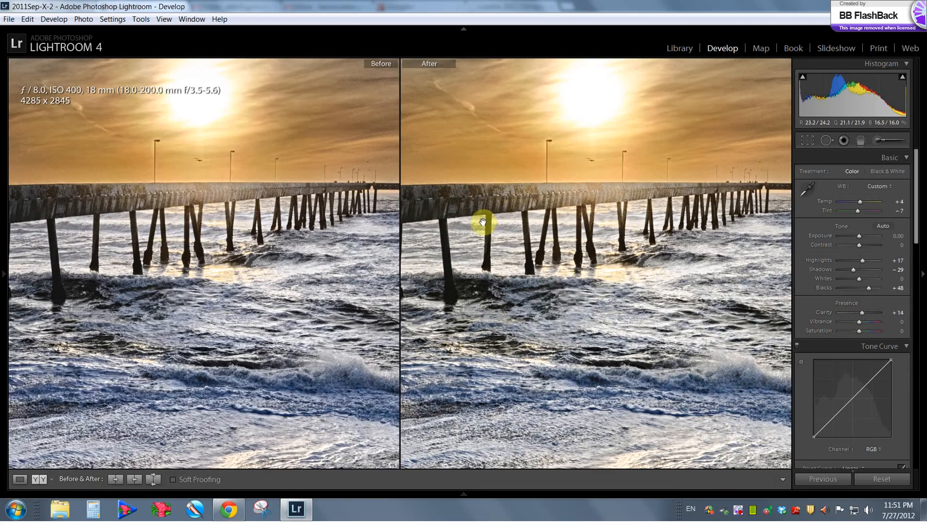
Compare the water in the enlarged and whole before and after views, and return to the single-photo view
drag(581, 335, 531, 241)
drag(571, 275, 509, 223)
click(617, 276)
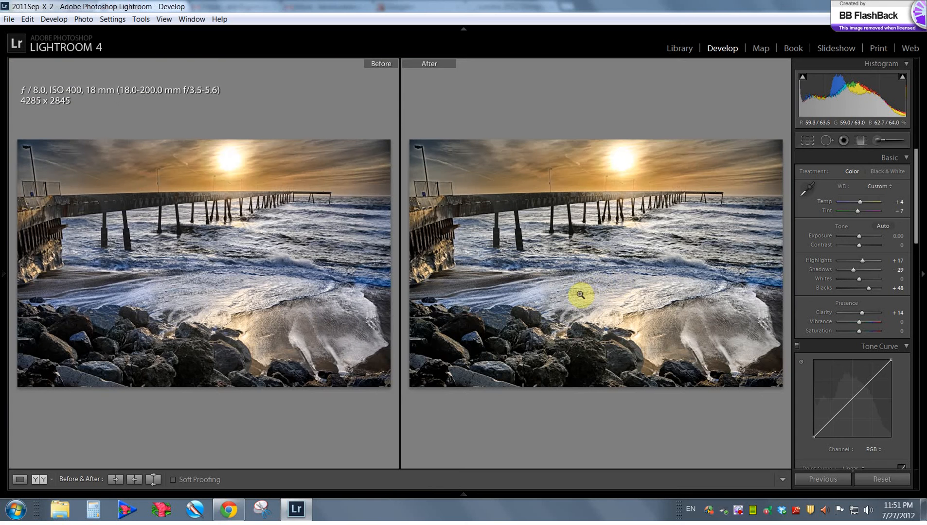
key(y)
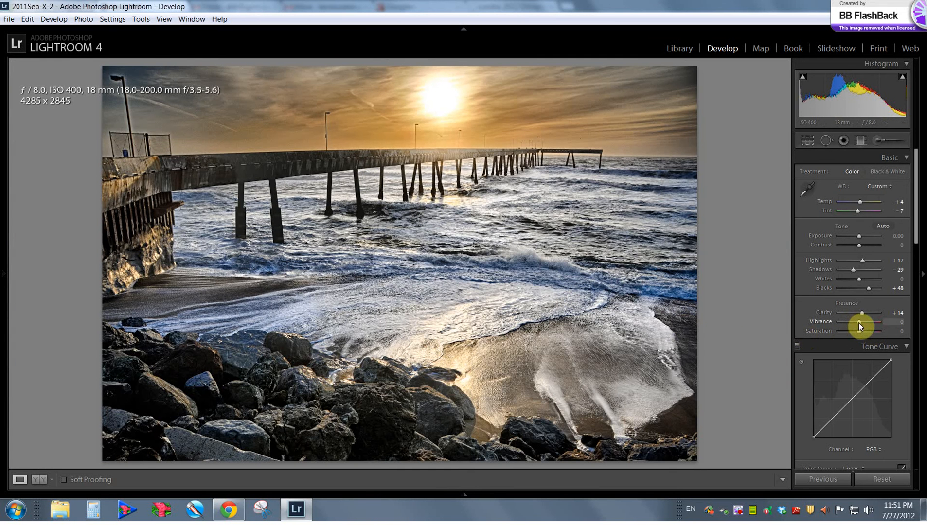
Set Vibrance and Saturation to +10 each and compare the photo with its before version
drag(861, 323, 861, 323)
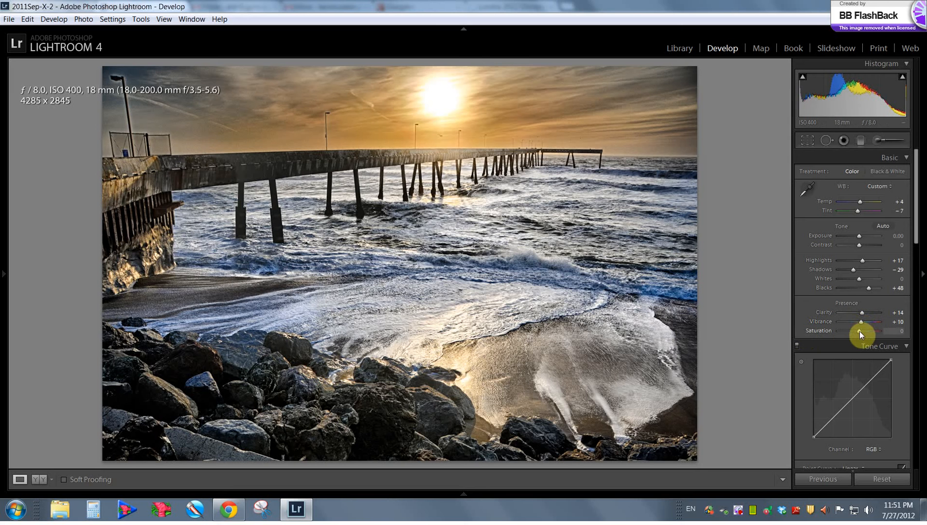
drag(859, 330, 862, 331)
key(y)
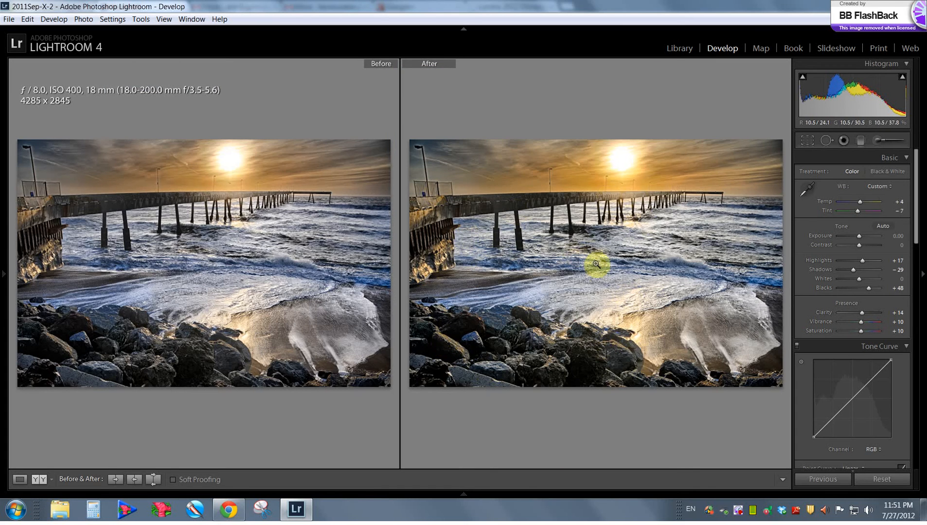
key(y)
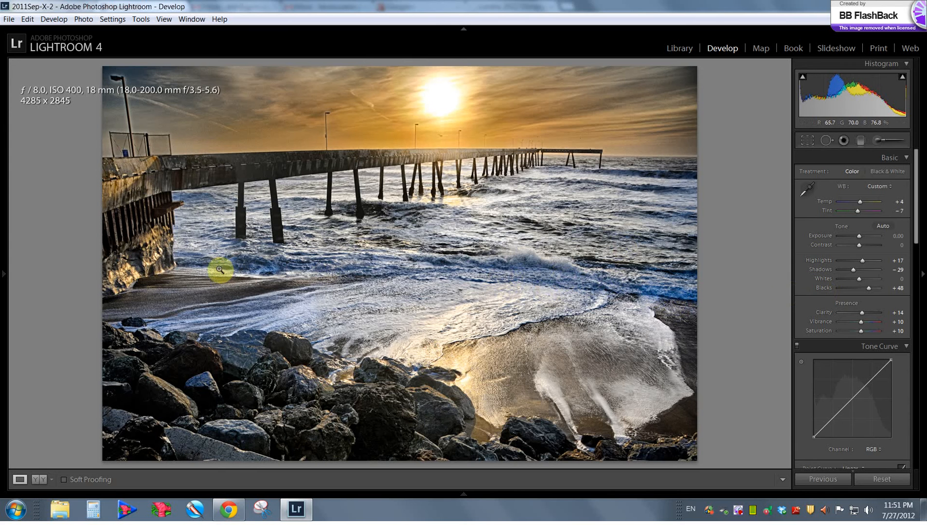
Lower the Blue saturation in the HSL adjustments to -49
scroll(854, 295, down, 3)
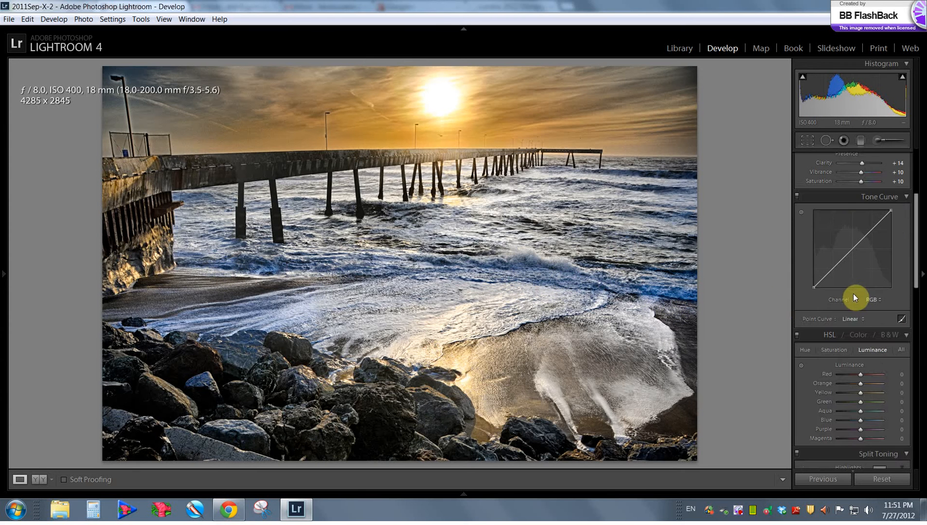
click(837, 351)
drag(860, 421, 851, 420)
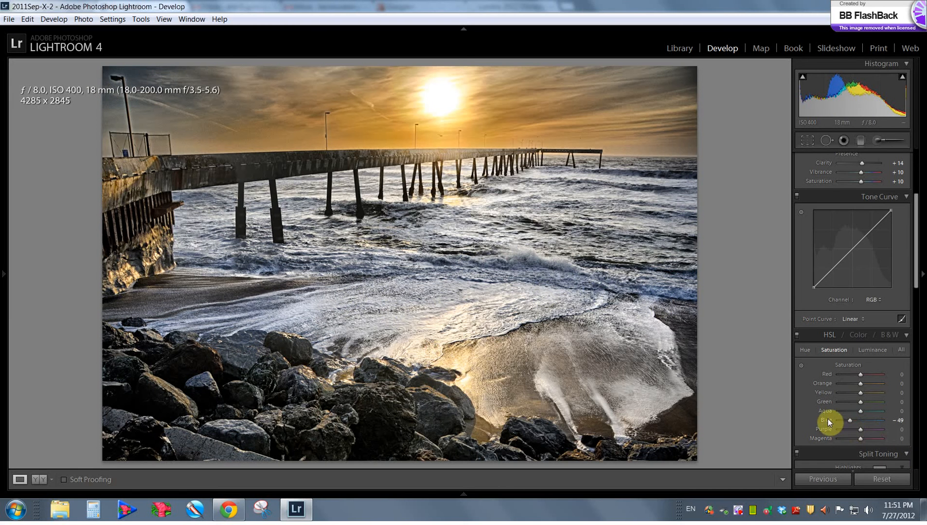
Set the Blue saturation to -69 and the Blue luminance to +71, and show the Hue adjustments
double_click(830, 422)
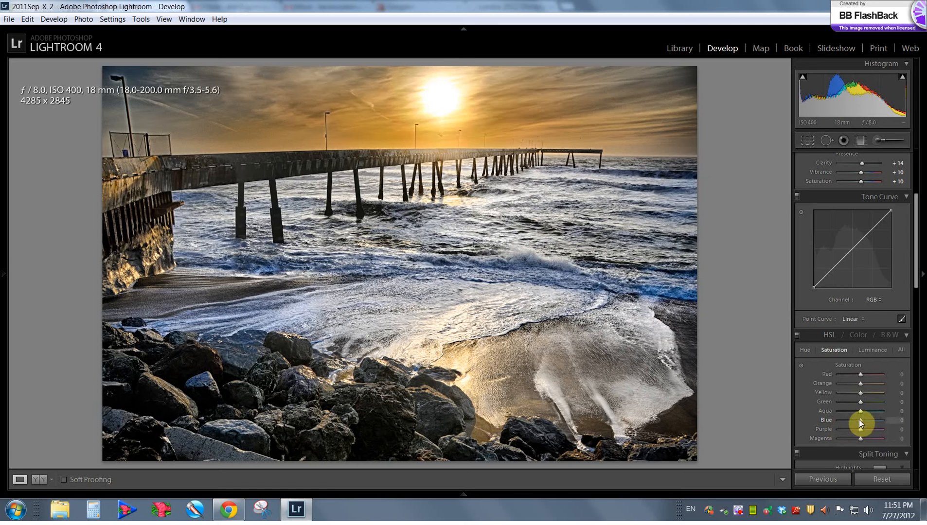
drag(858, 420, 847, 422)
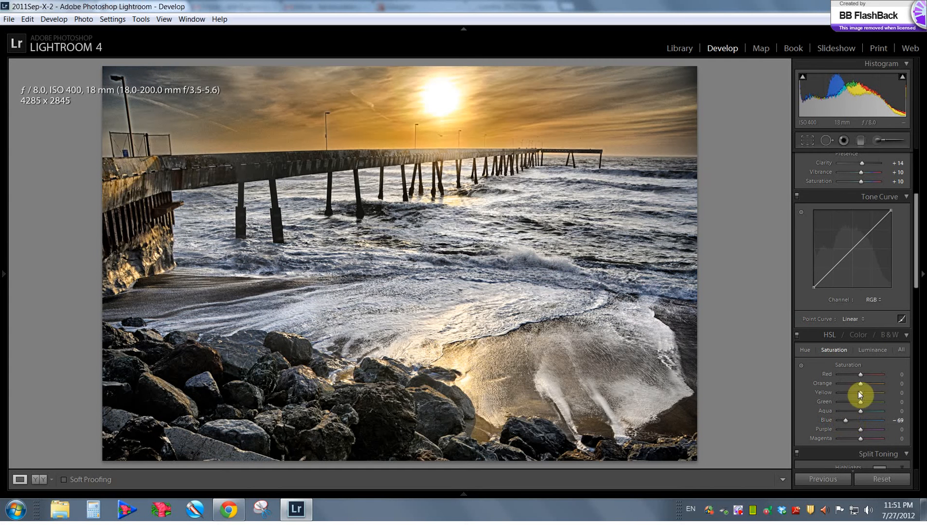
click(873, 350)
drag(861, 420, 872, 422)
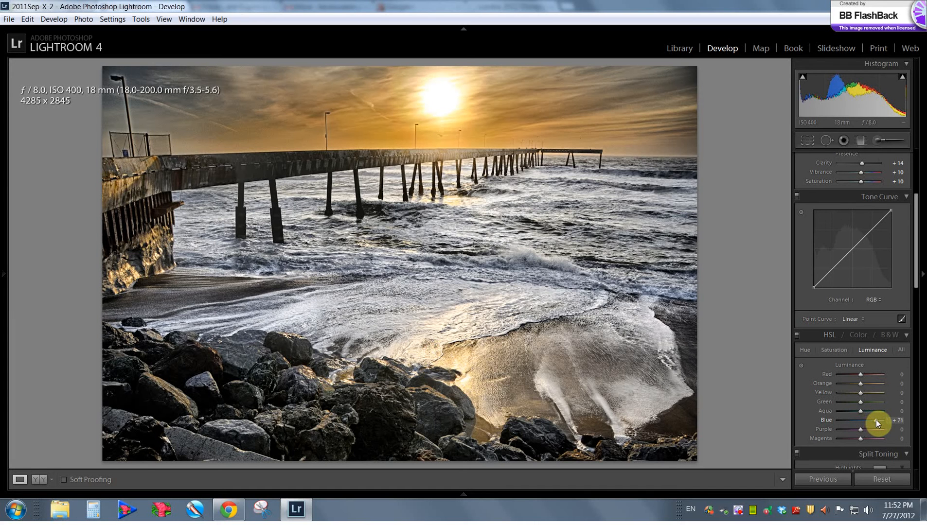
click(806, 351)
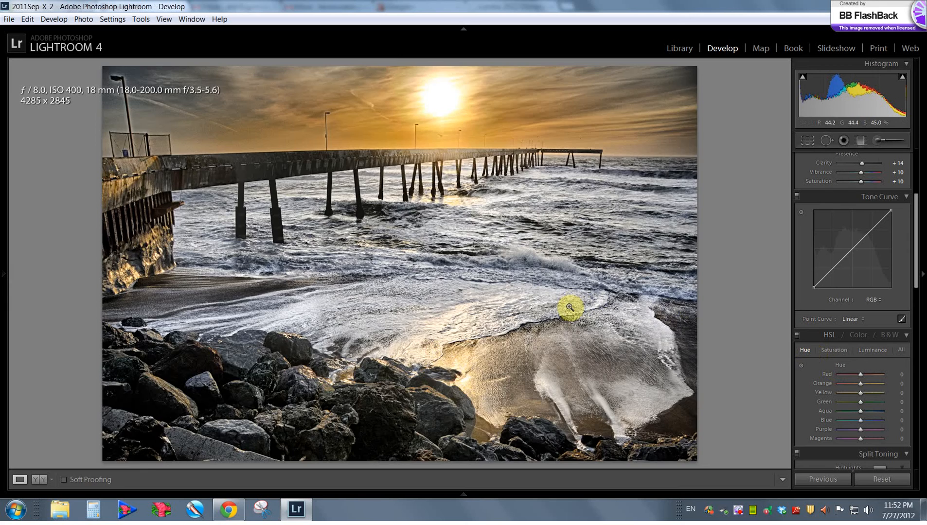
Compare the sky, pier and water in the whole and enlarged before and after views
key(y)
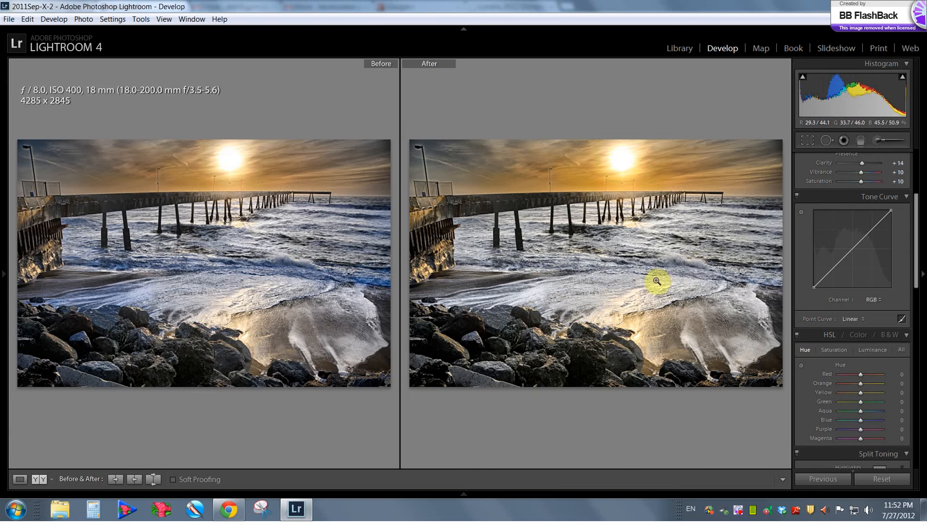
click(427, 158)
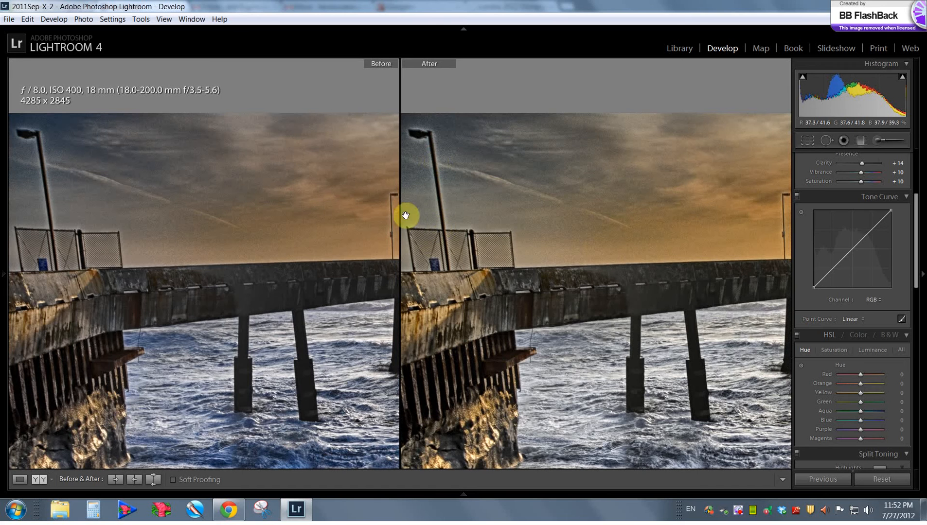
scroll(844, 342, up, 3)
scroll(844, 343, down, 6)
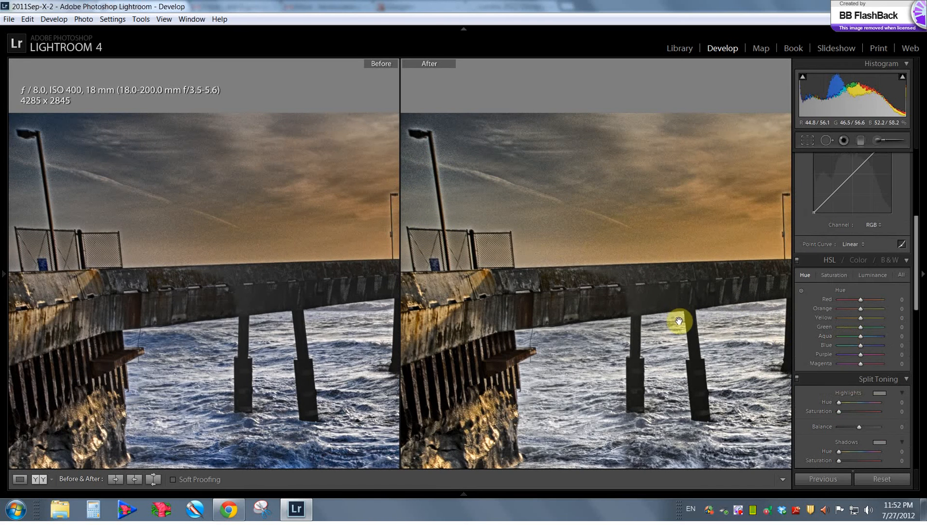
drag(679, 321, 537, 341)
drag(660, 342, 466, 342)
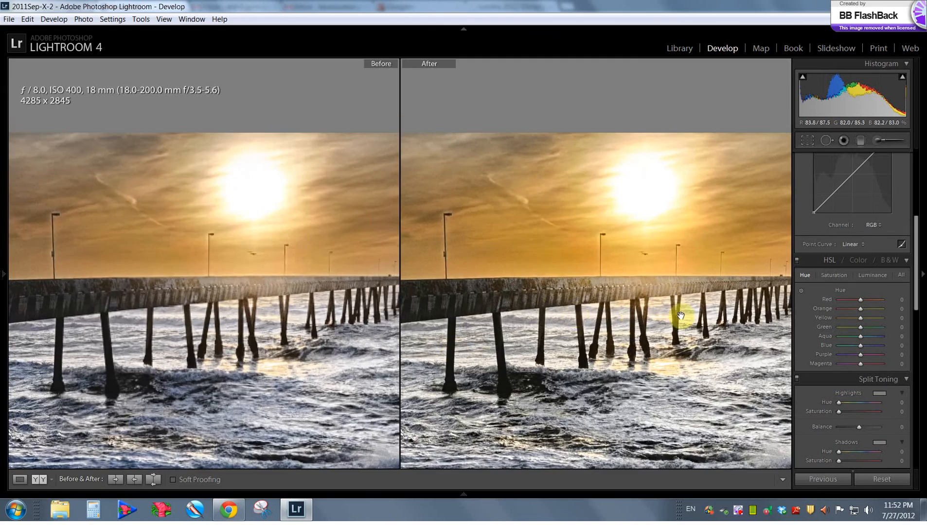
drag(680, 317, 482, 342)
drag(547, 343, 788, 250)
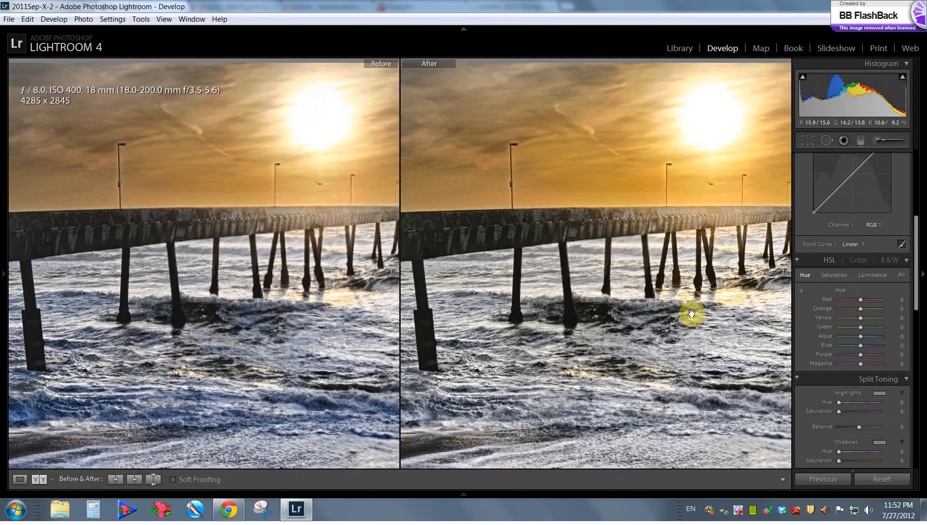
drag(691, 314, 782, 260)
drag(571, 288, 793, 277)
drag(616, 290, 696, 346)
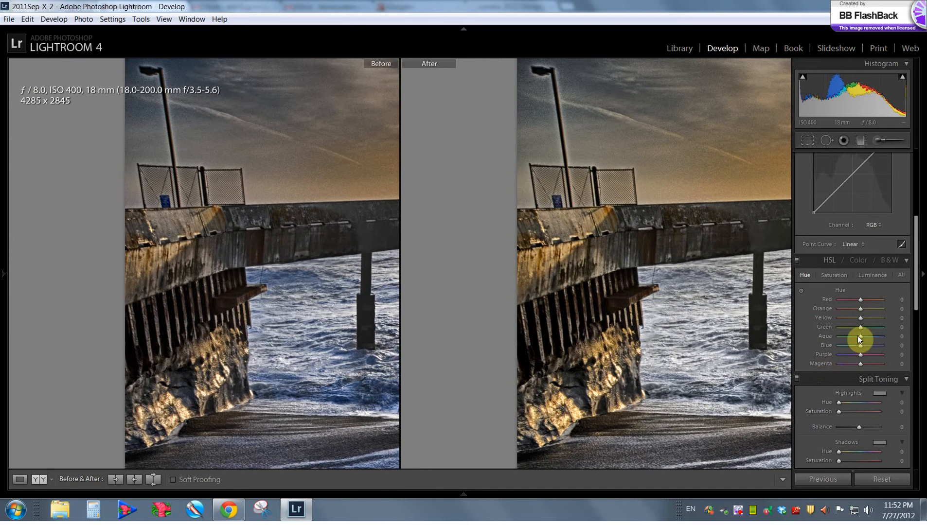
Enable Remove Chromatic Aberration in the color lens corrections
scroll(863, 321, down, 12)
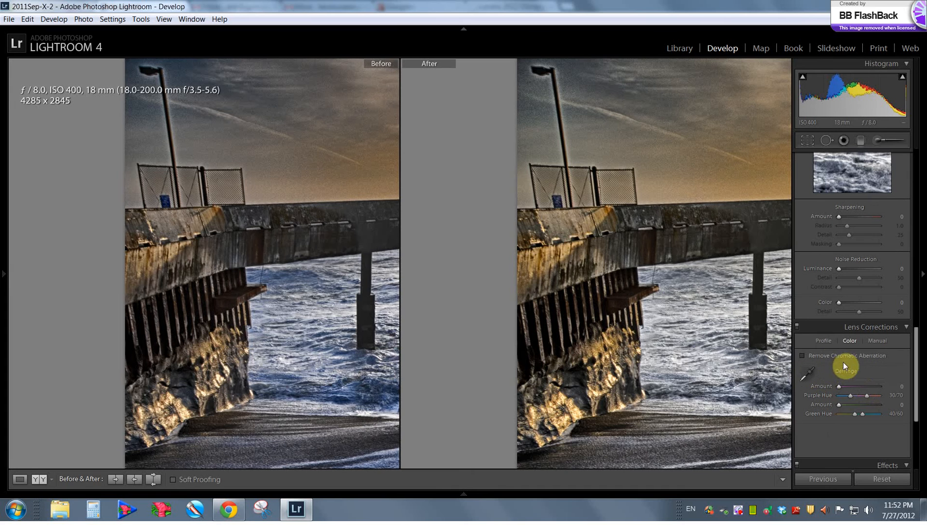
click(823, 342)
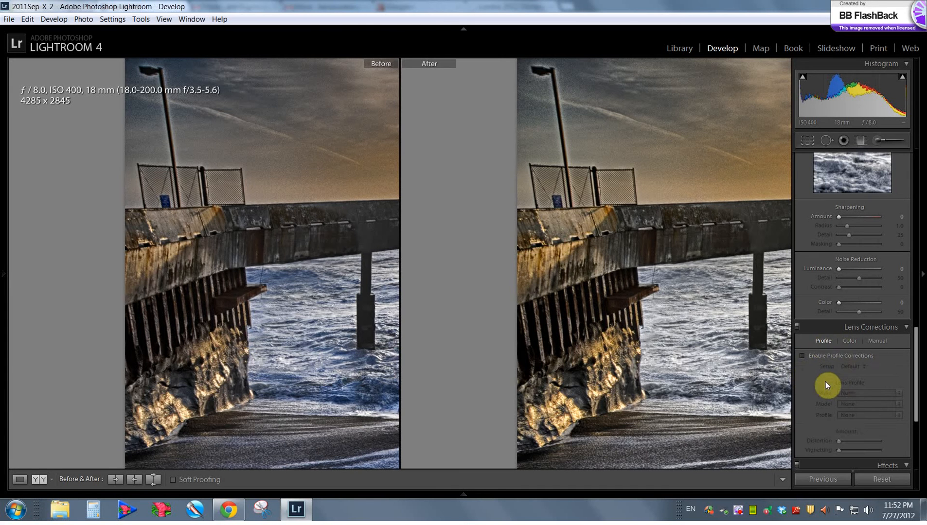
click(850, 343)
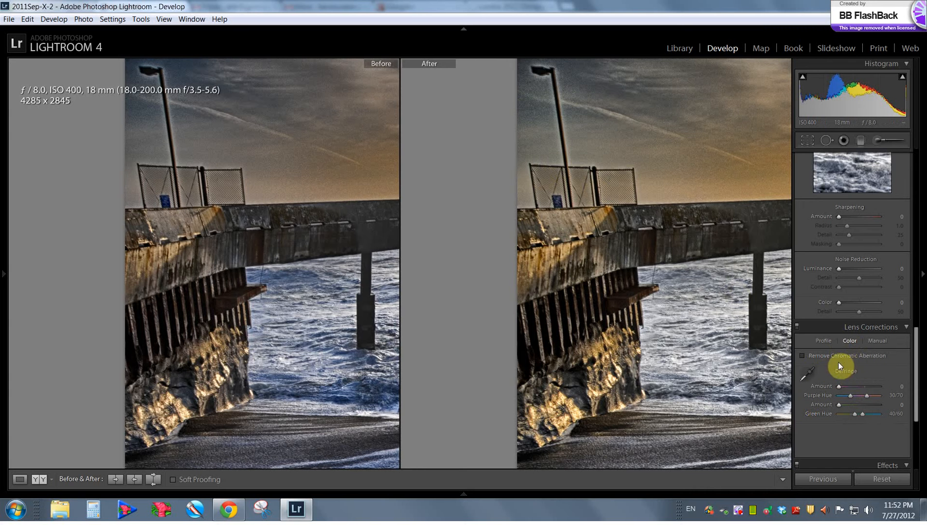
click(802, 356)
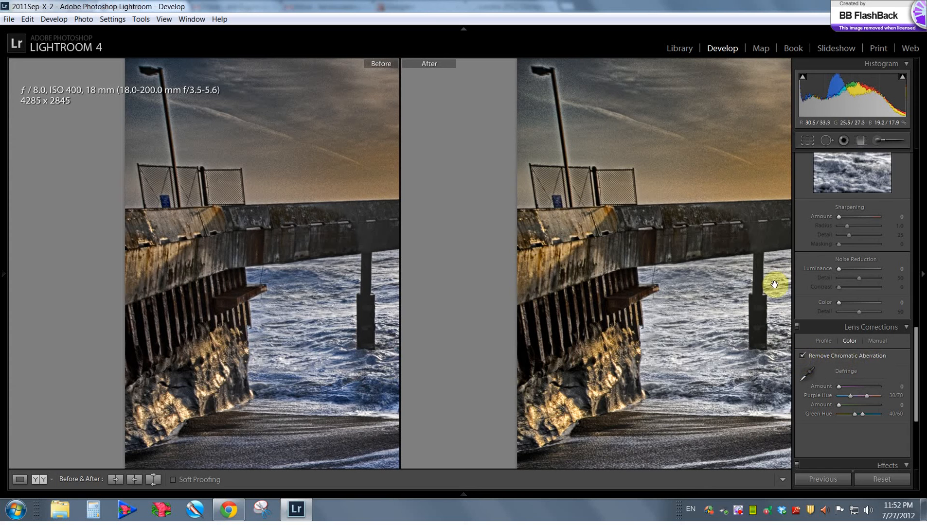
click(822, 342)
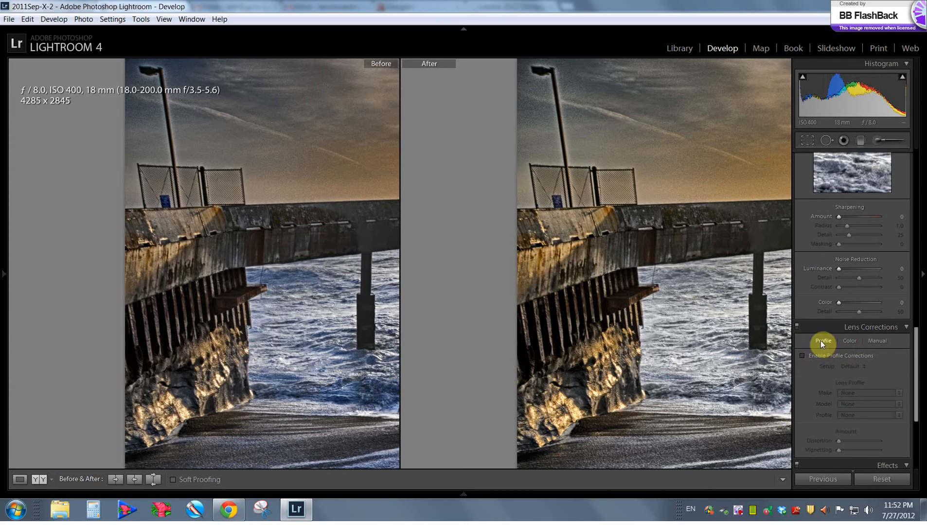
click(848, 341)
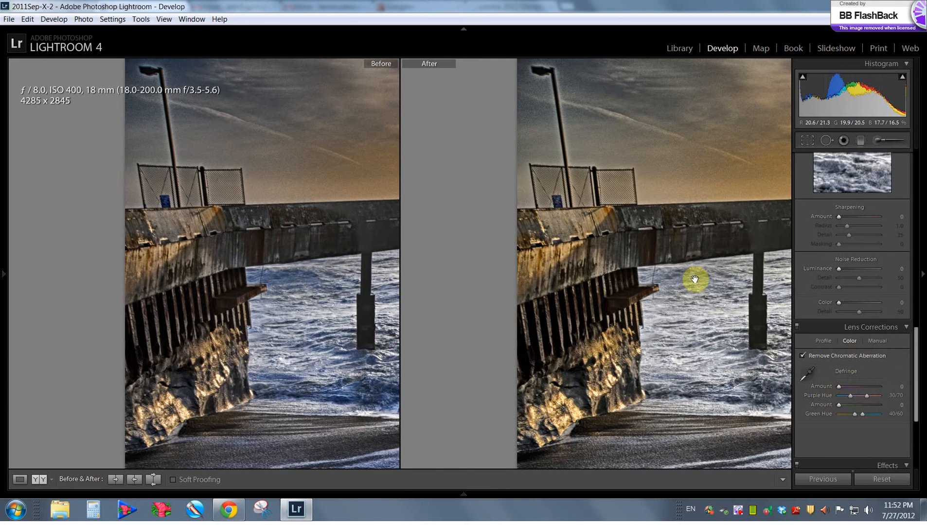
Review the current adjustment settings, inspect the pier and waves in the enlarged before and after views, and return to the whole single-photo view
click(633, 250)
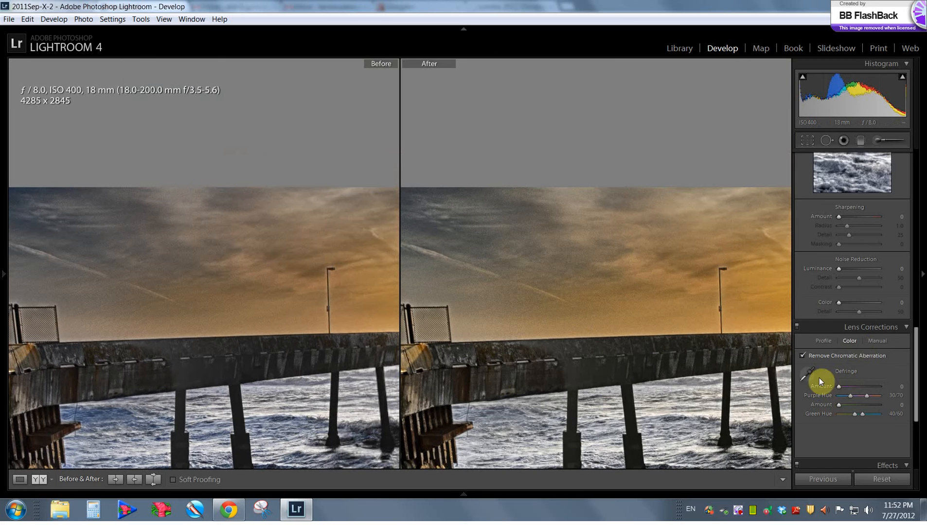
scroll(856, 338, up, 5)
scroll(856, 338, up, 8)
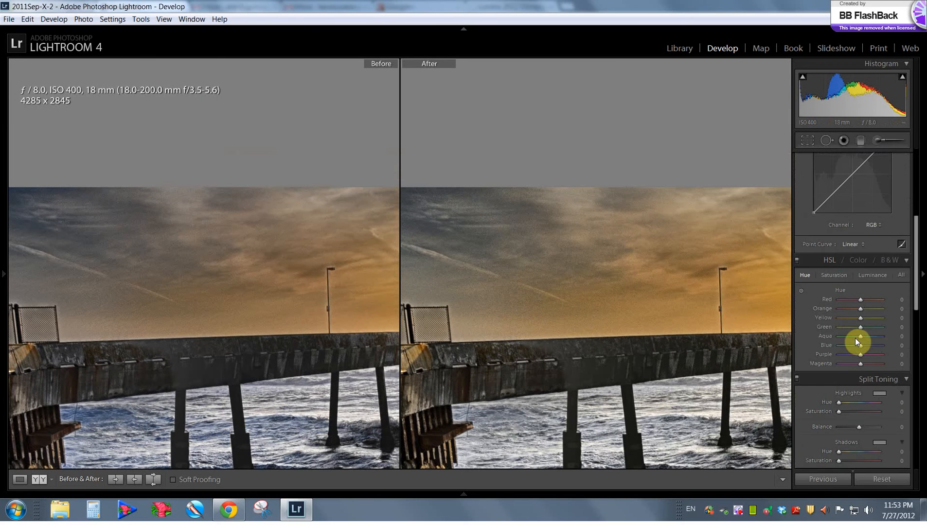
scroll(828, 335, up, 3)
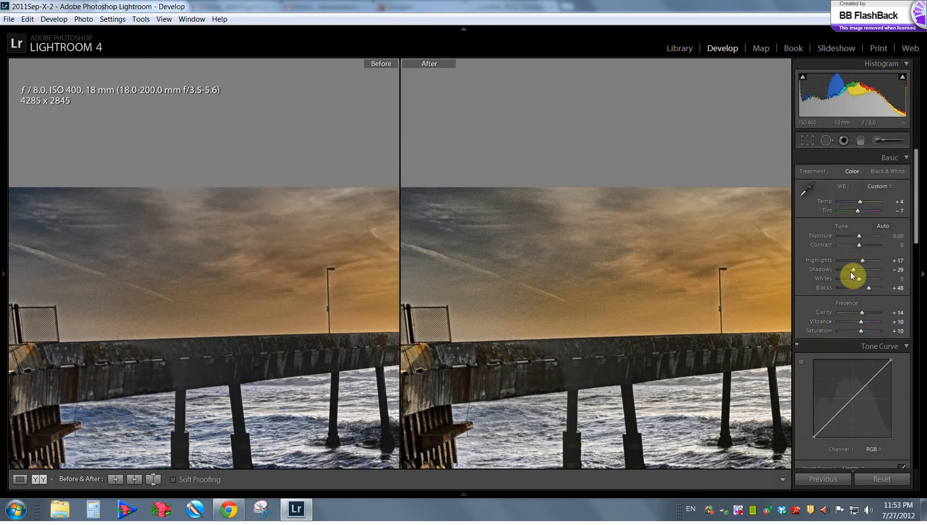
scroll(856, 338, down, 3)
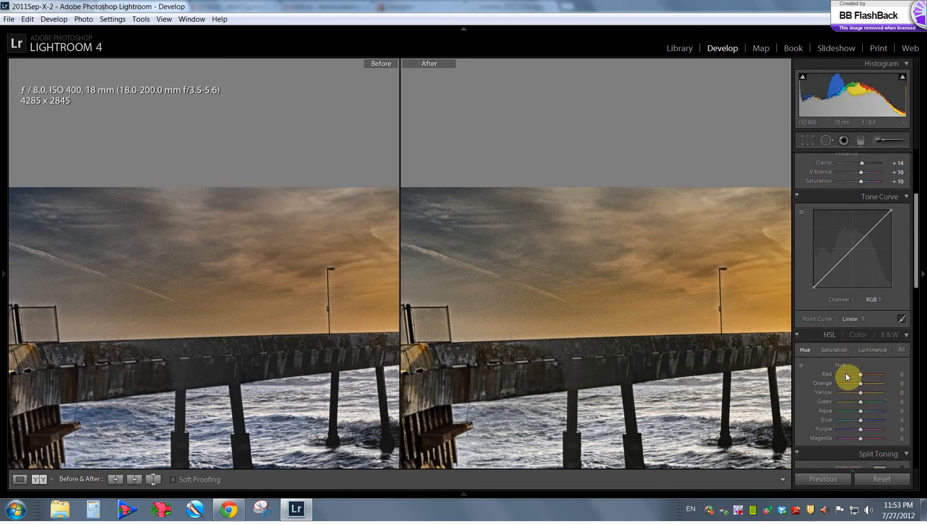
drag(640, 302, 319, 34)
scroll(871, 317, down, 3)
scroll(871, 412, down, 5)
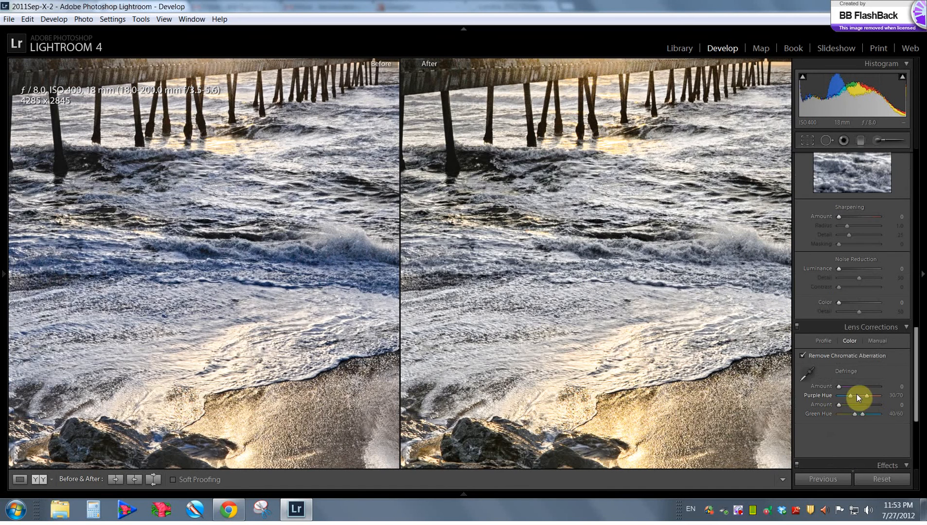
drag(677, 277, 703, 238)
key(y)
click(656, 271)
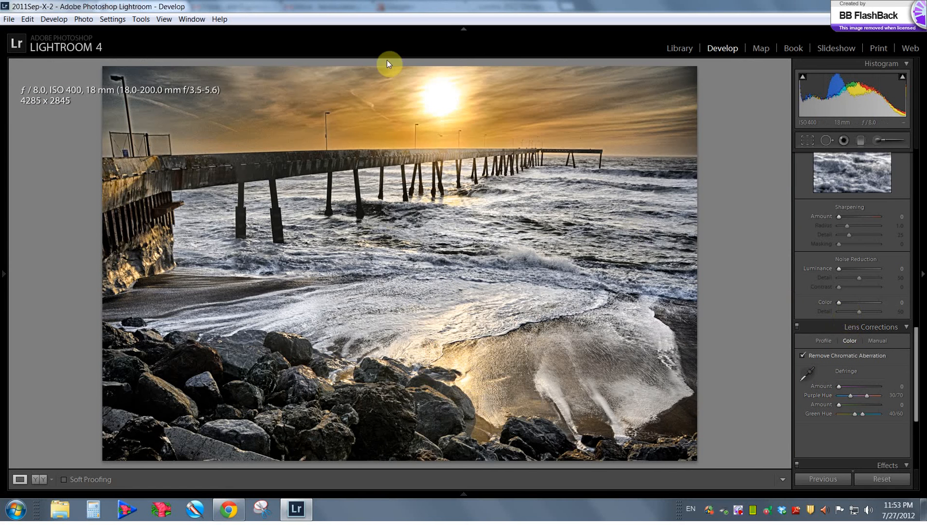
Enlarge the sky and pier and set noise reduction to Luminance 38 and Color 30
click(616, 91)
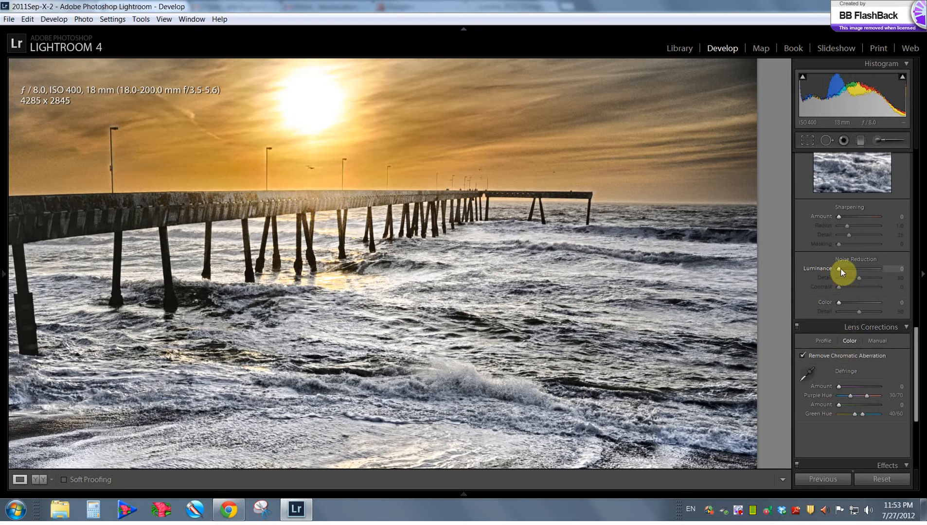
drag(840, 271, 846, 272)
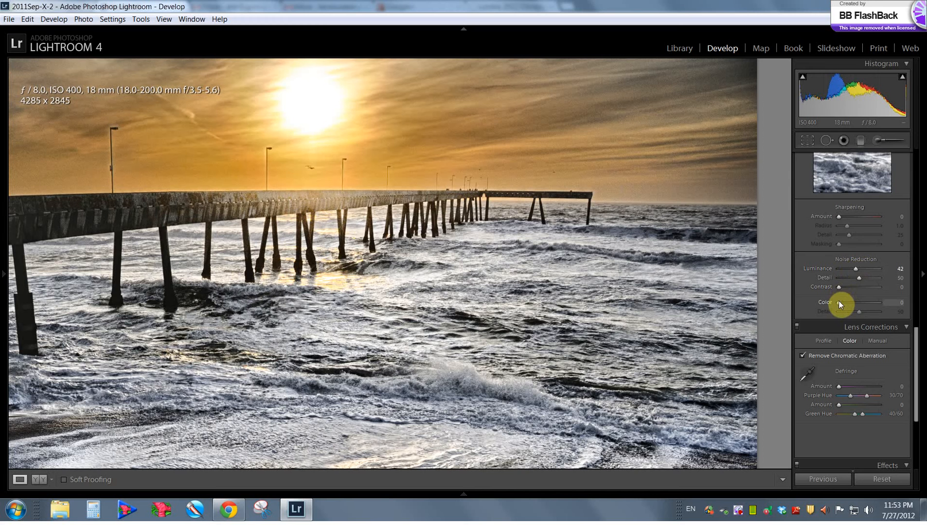
drag(839, 301, 850, 303)
drag(856, 269, 855, 268)
drag(850, 302, 851, 302)
Examine the noise in the sky, pier, waves and sand in the enlarged before and after views
key(y)
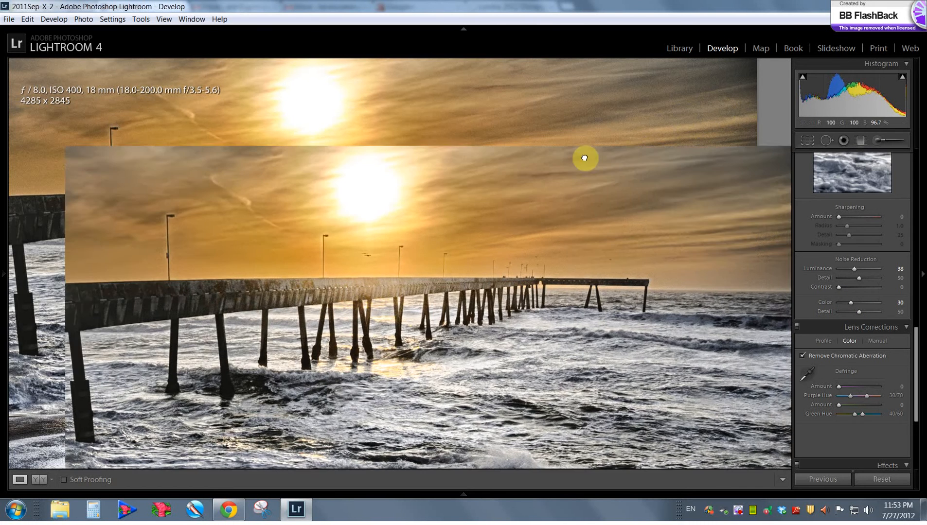
drag(699, 213, 502, 203)
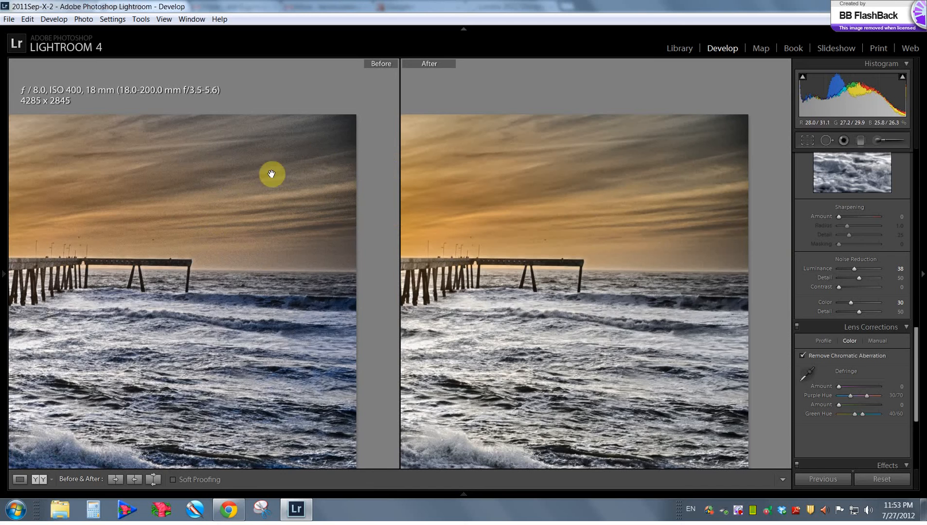
click(776, 244)
drag(484, 234, 670, 244)
drag(550, 269, 545, 258)
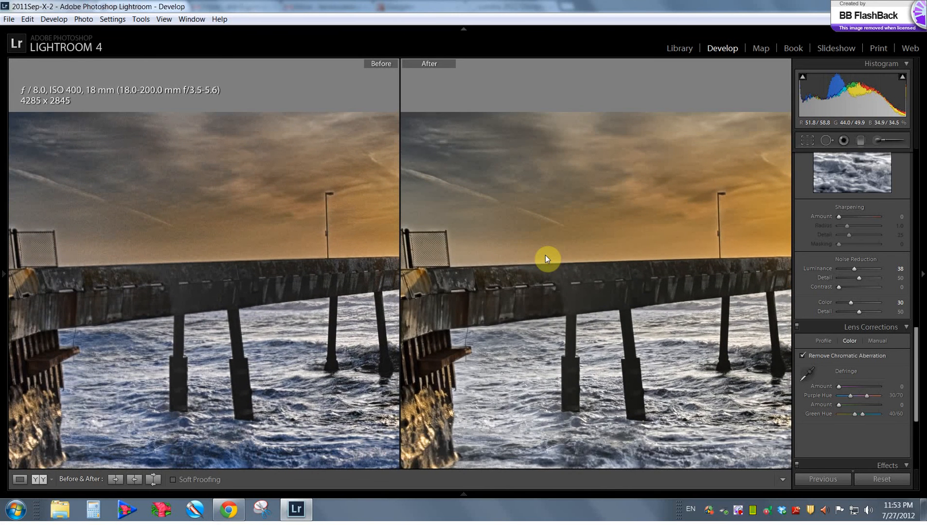
drag(648, 332, 551, 302)
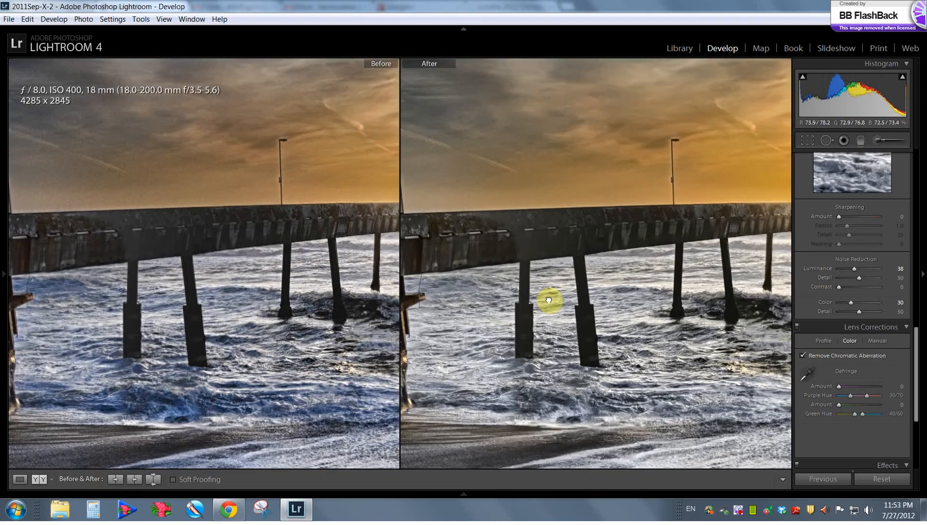
drag(615, 389, 492, 337)
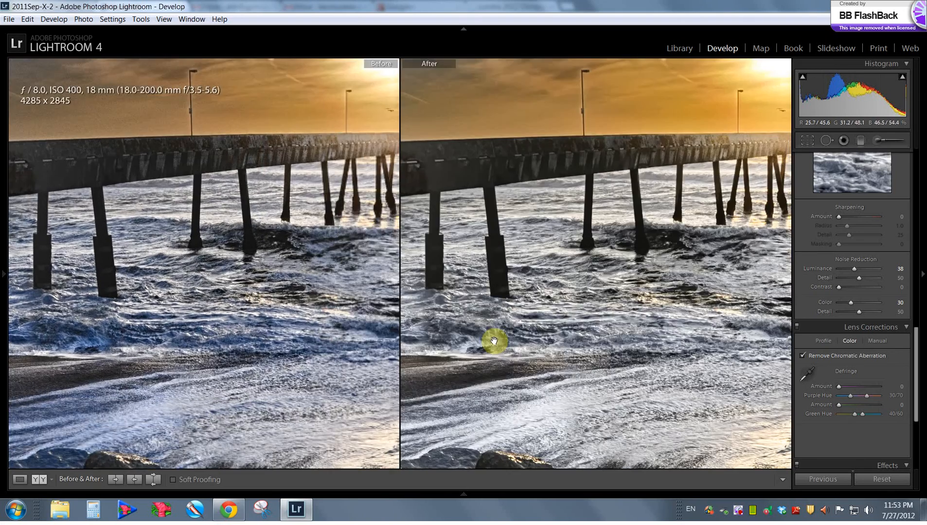
drag(679, 390, 516, 327)
drag(643, 334, 592, 313)
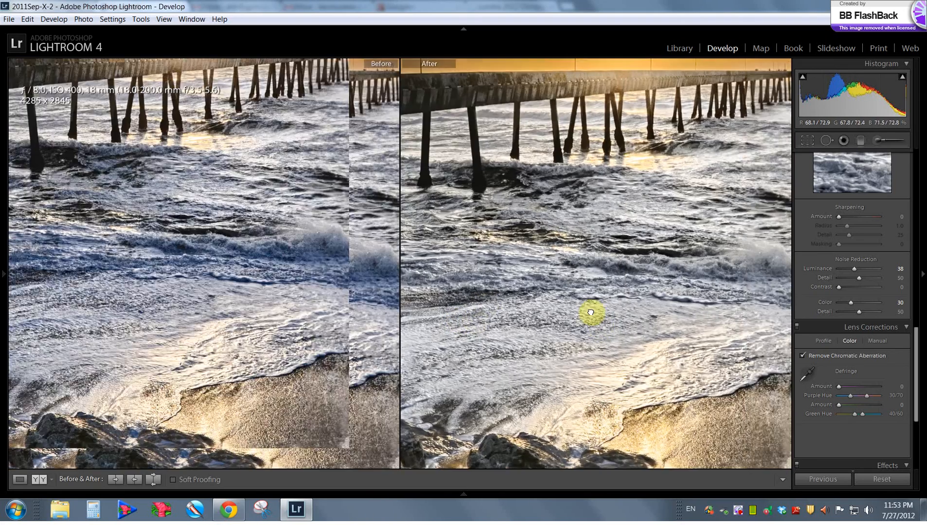
drag(654, 286, 509, 221)
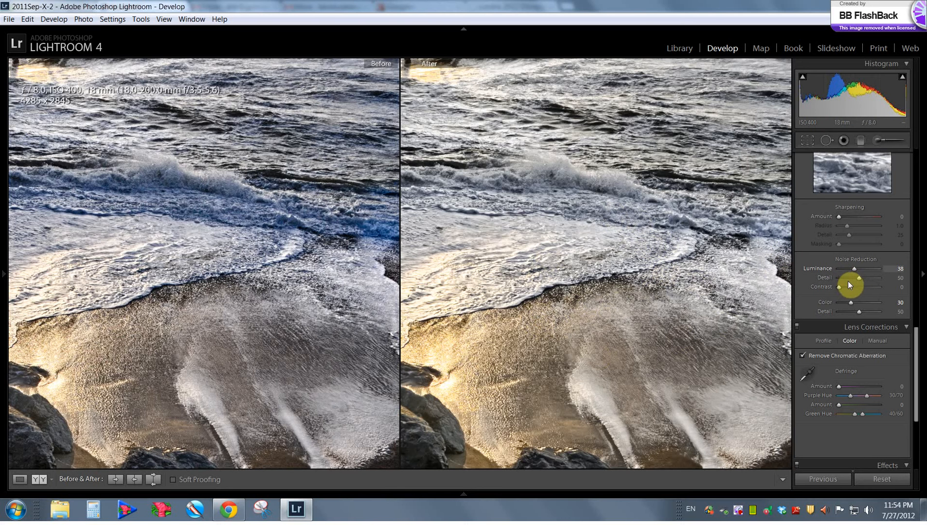
Set noise reduction to Luminance 49 and Color 37, checking the sky and water in the whole and enlarged before and after views
drag(857, 267, 859, 269)
drag(588, 237, 535, 270)
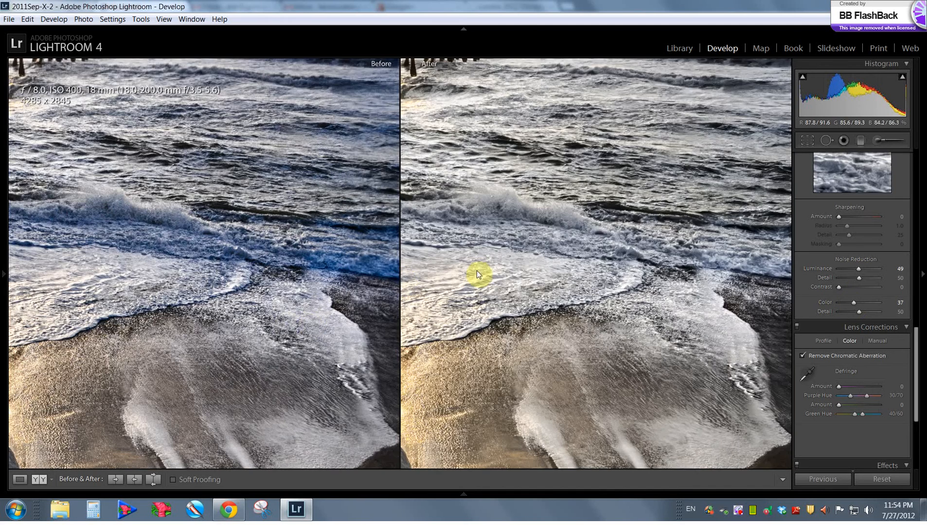
click(617, 385)
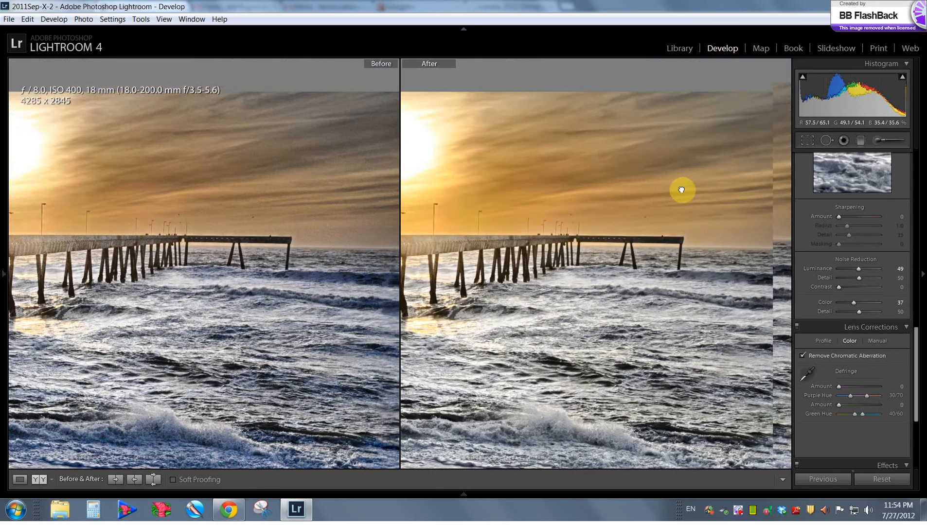
click(616, 227)
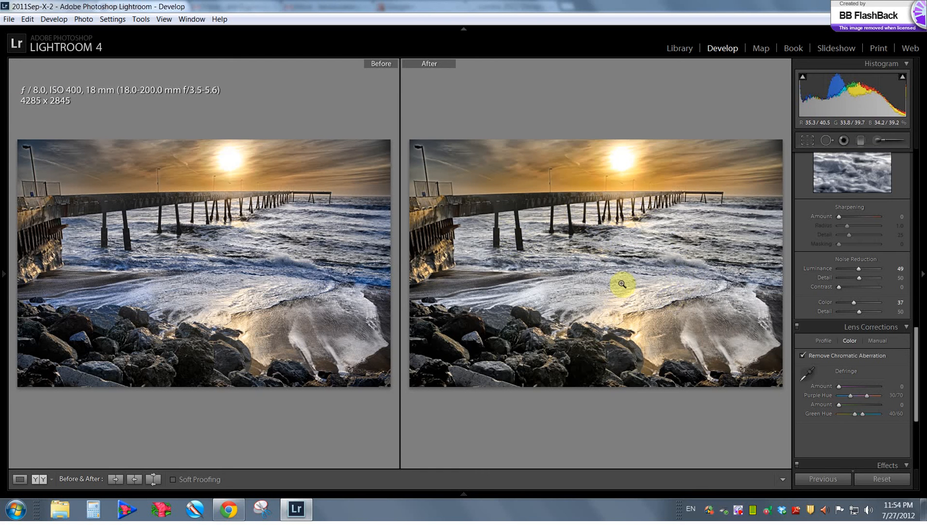
click(515, 165)
drag(681, 195, 412, 248)
drag(738, 244, 548, 187)
drag(585, 401, 601, 349)
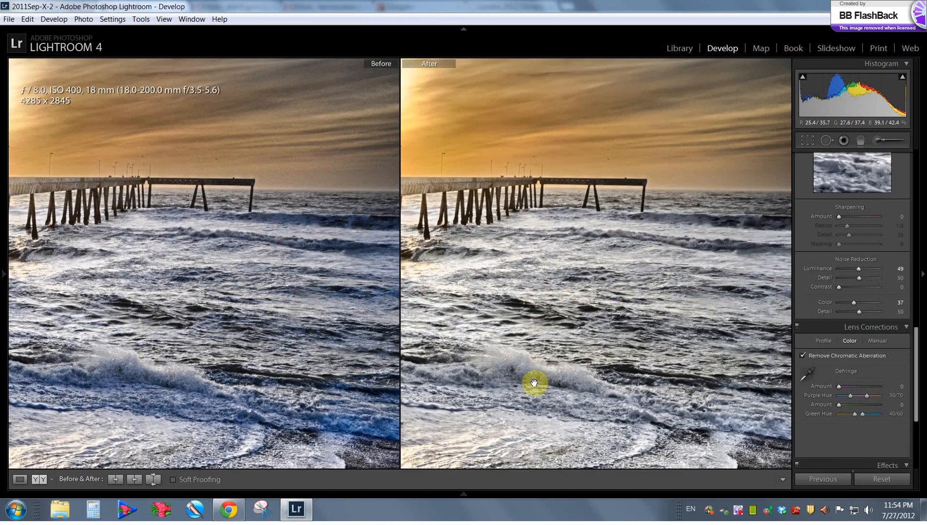
Try a sharpening Amount of 71, checking the waves and sand in the enlarged before and after views, and reset it
key(y)
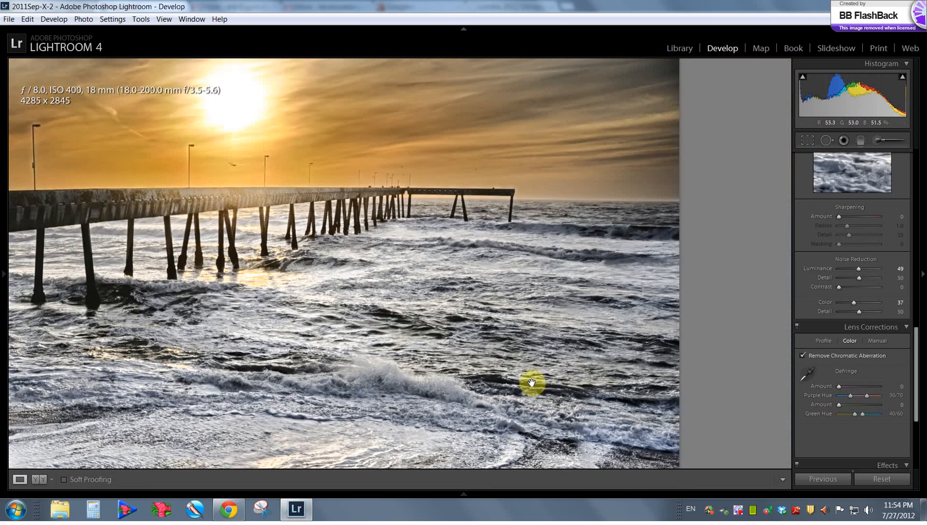
click(534, 384)
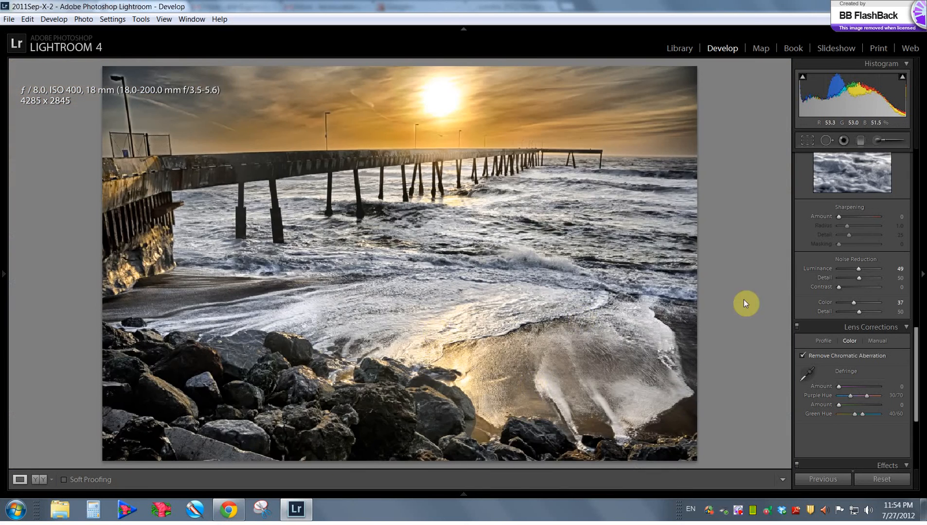
scroll(863, 324, up, 3)
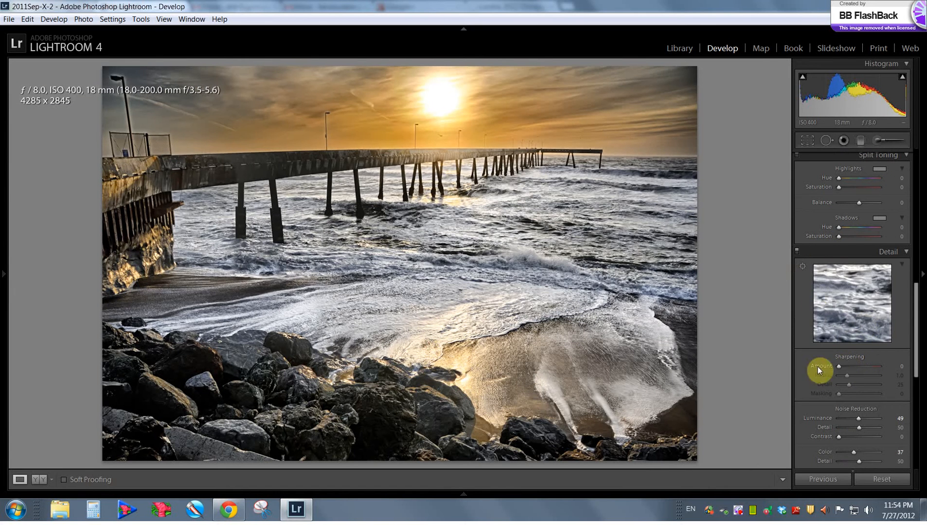
drag(845, 367, 860, 370)
key(y)
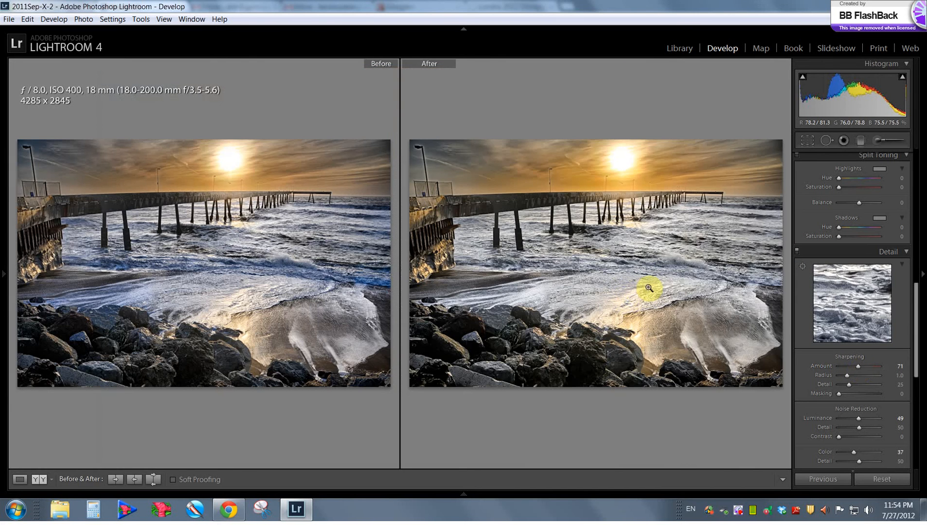
click(647, 287)
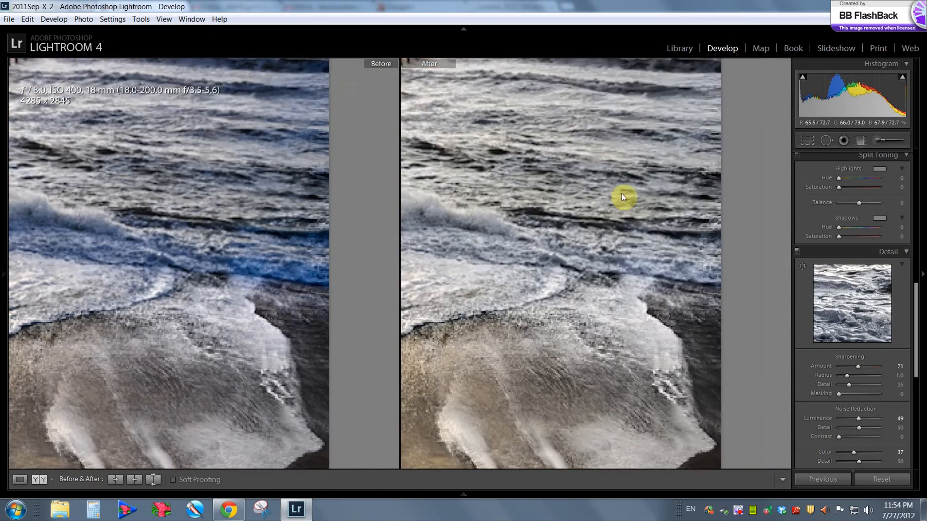
click(659, 350)
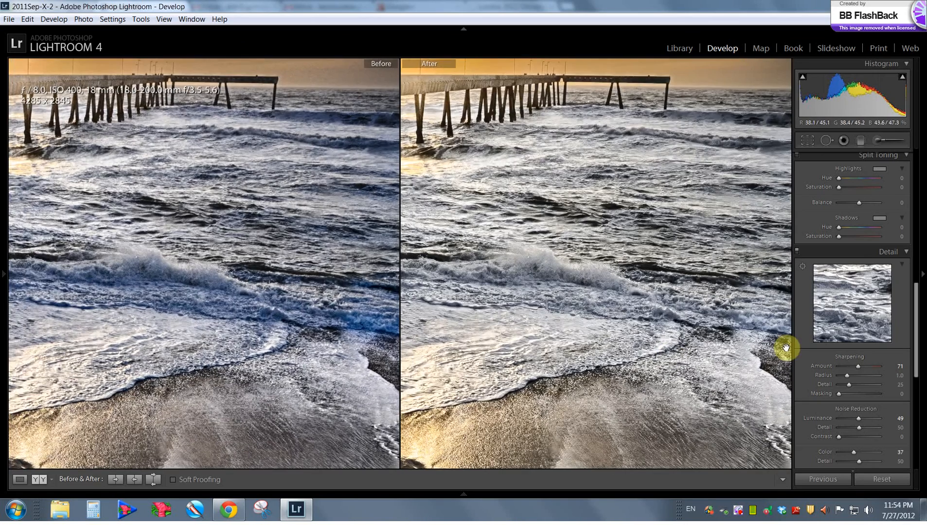
double_click(829, 372)
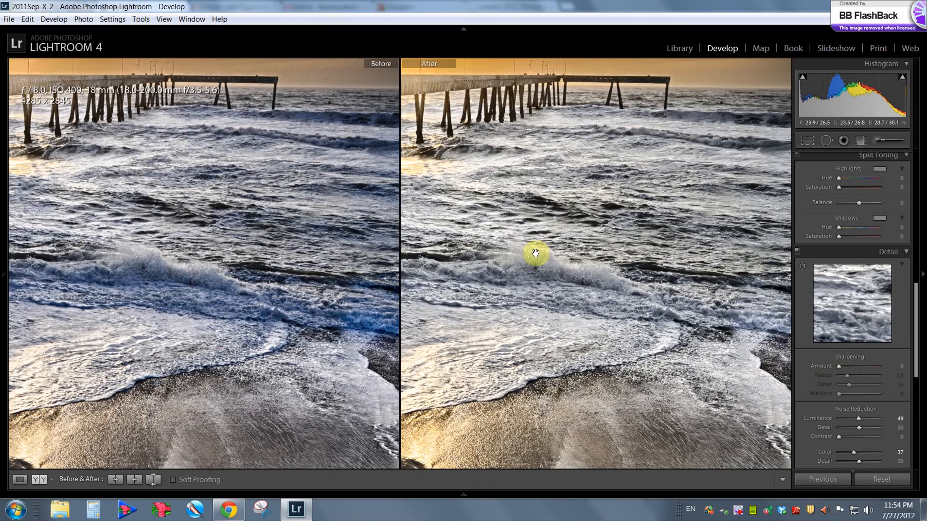
Try a sharpening Amount of 73, checking the pier and breaking waves at enlarged size, and reset it
drag(838, 366, 859, 369)
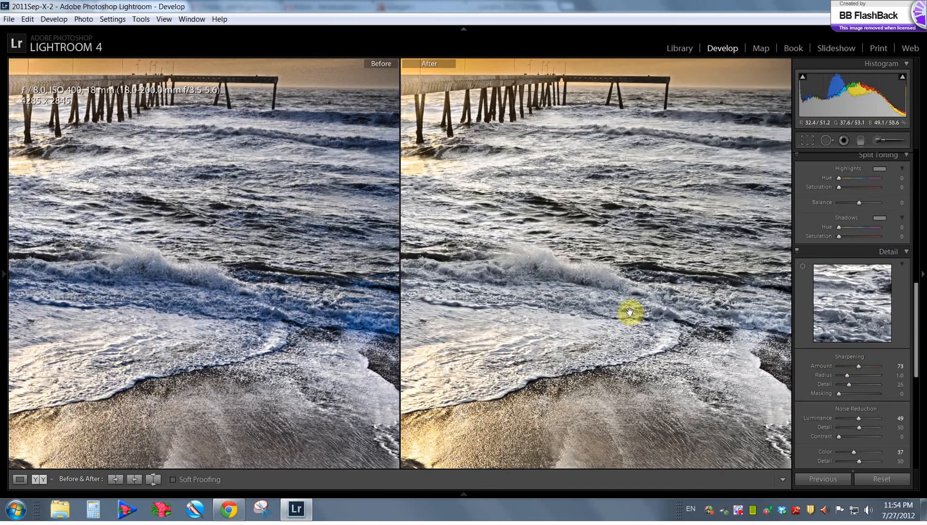
drag(634, 277, 613, 317)
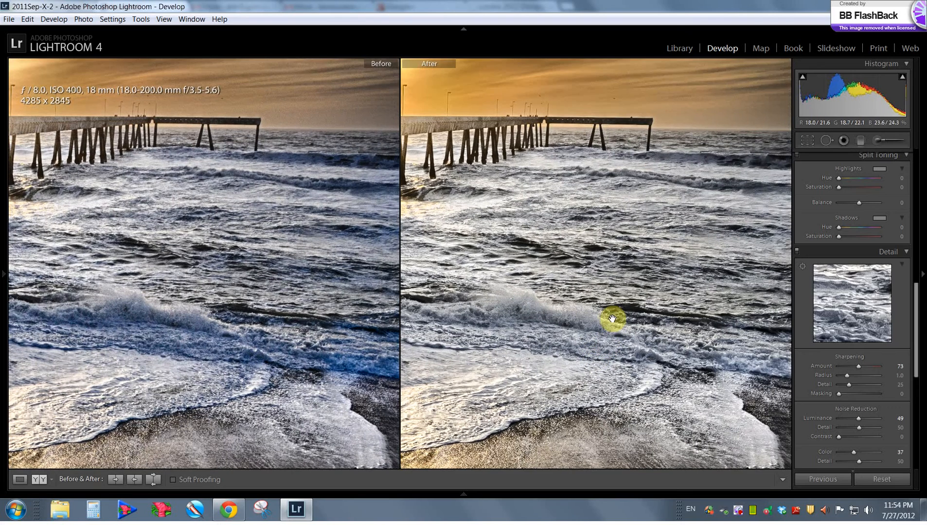
double_click(821, 369)
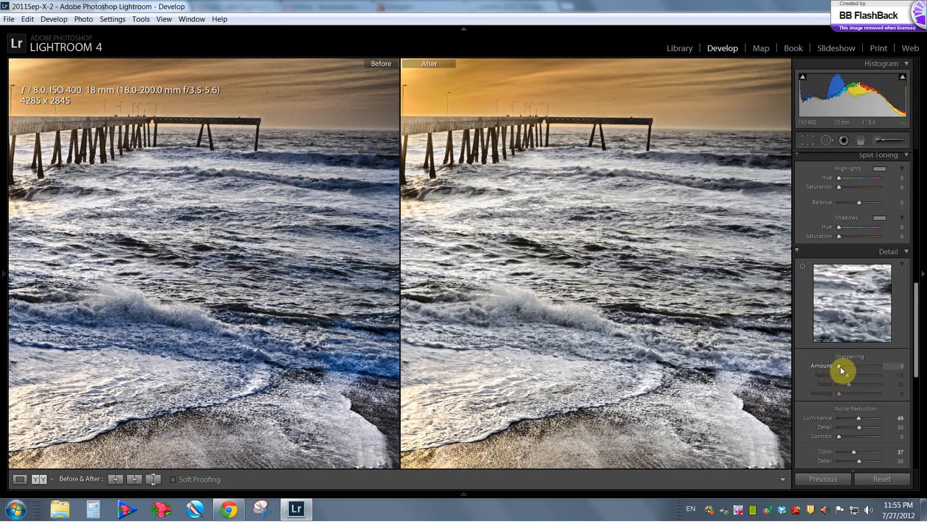
Set the sharpening Amount to 95, check the enlarged waves, and return to the whole single-photo view
drag(842, 371, 865, 372)
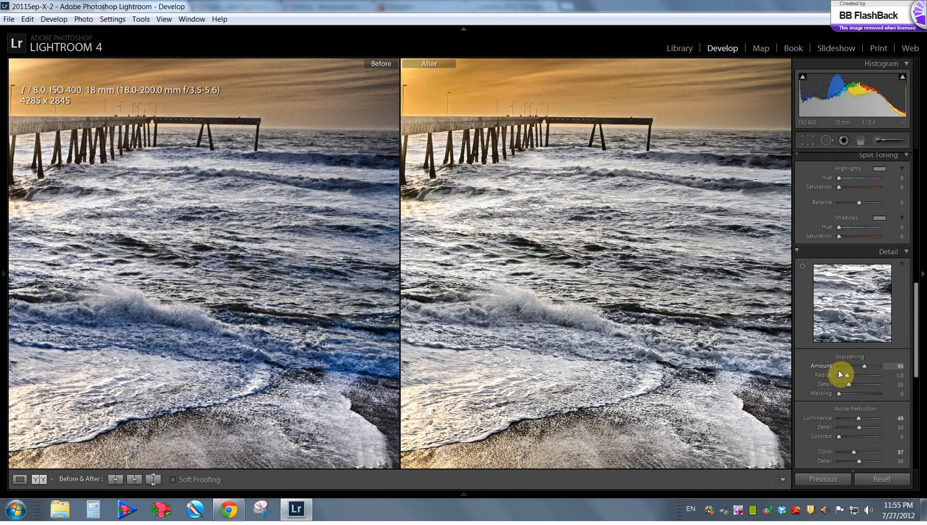
key(alt)
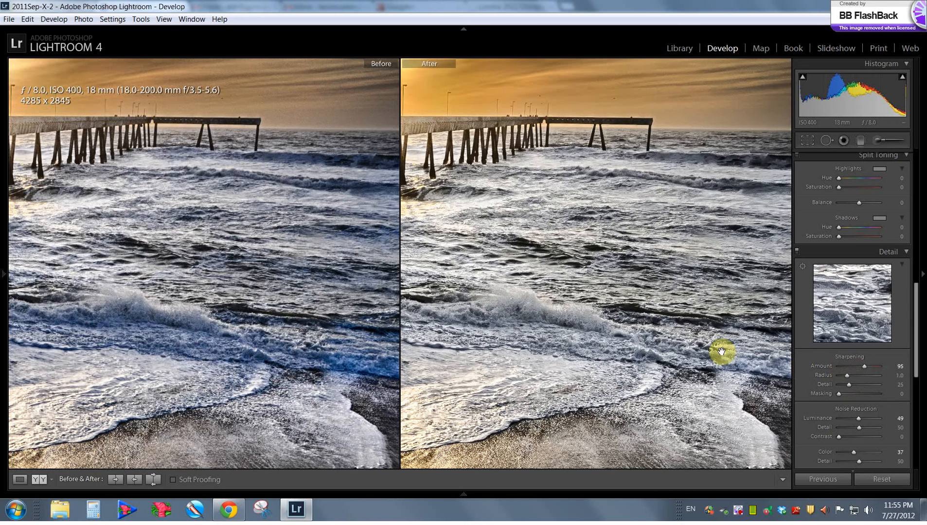
key(y)
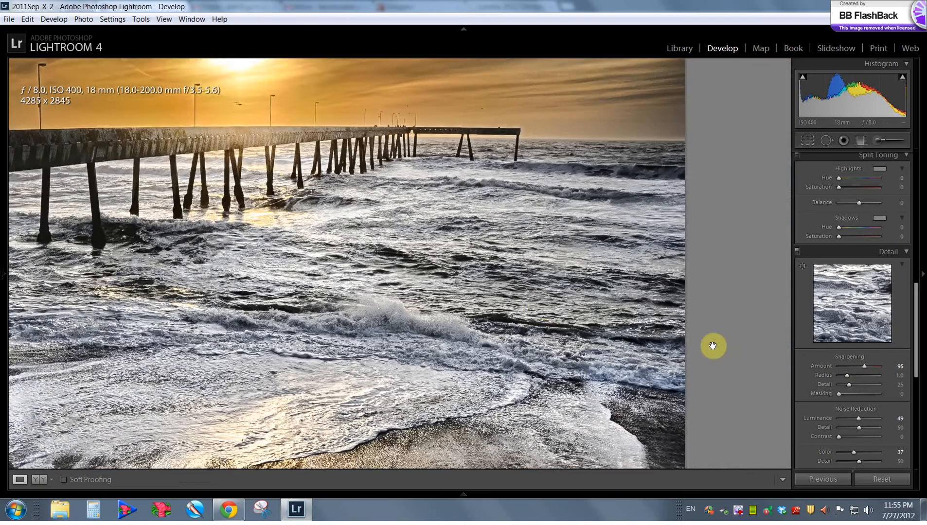
click(542, 308)
Set sharpening Radius to 1.5, Detail to 52 and Masking to 20, judging the masked areas in the black-and-white mask preview
key(alt)
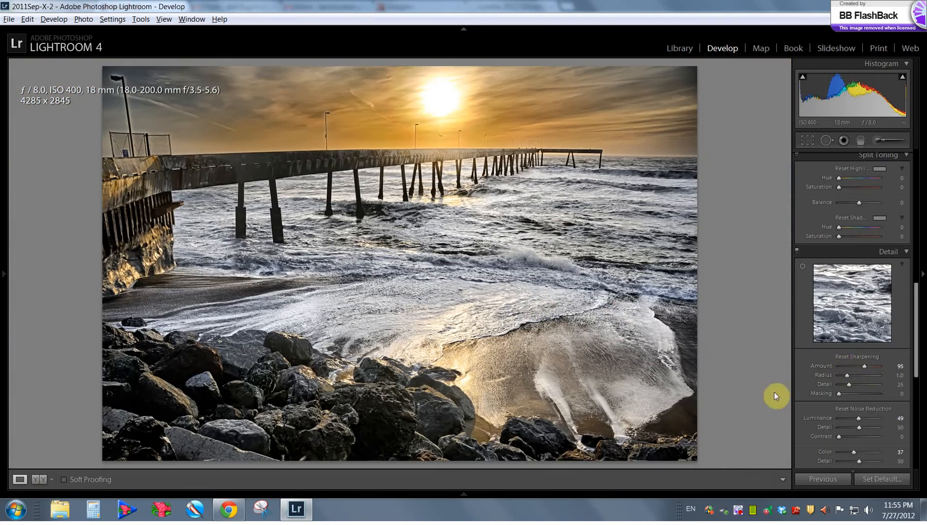
drag(846, 375, 845, 396)
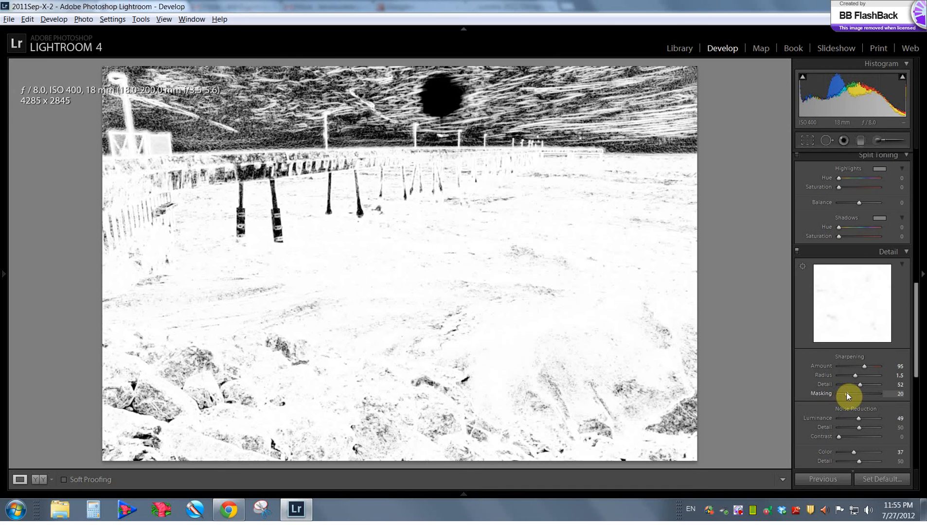
mouse_move(847, 393)
mouse_down()
mouse_move(862, 393)
mouse_move(847, 394)
mouse_up()
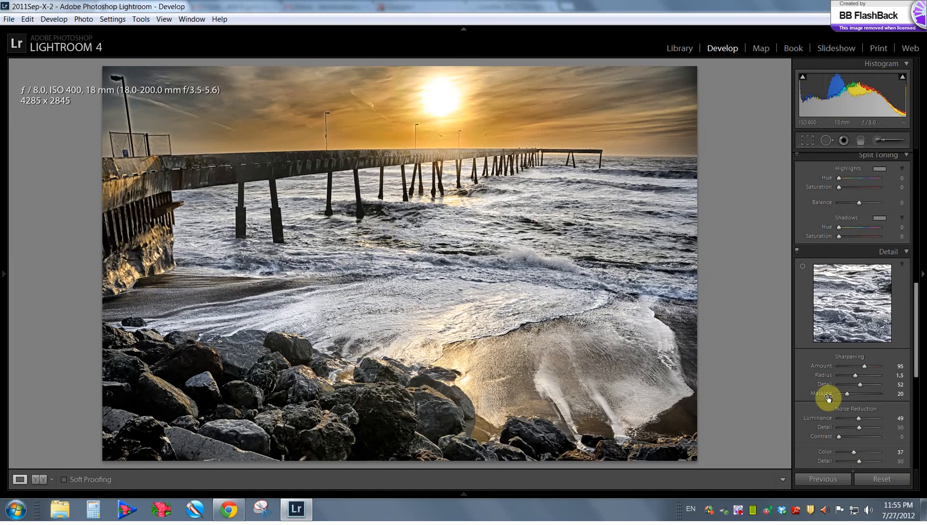
Examine the sharpened waves, pier, sand and foreground rocks in enlarged single and before and after views, and return to the whole photo
key(y)
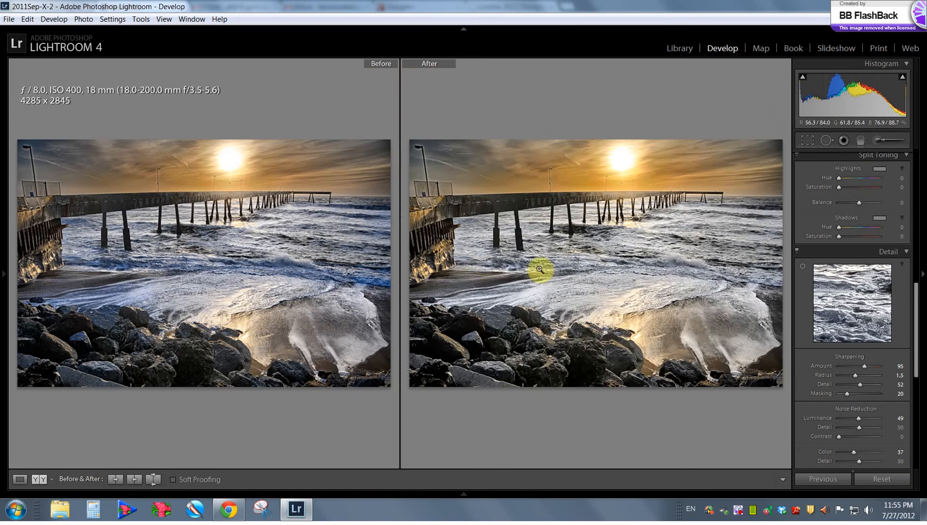
click(613, 277)
drag(652, 323, 598, 246)
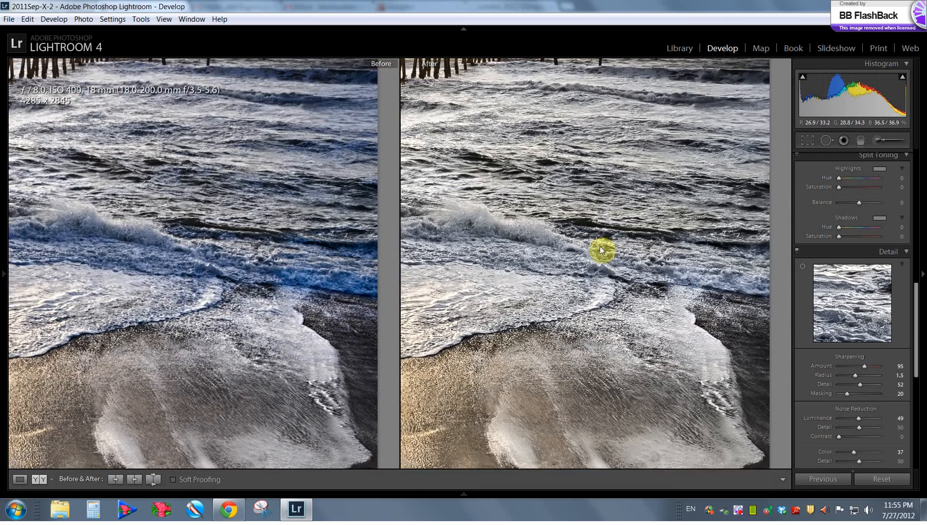
drag(497, 252, 635, 387)
drag(430, 234, 441, 261)
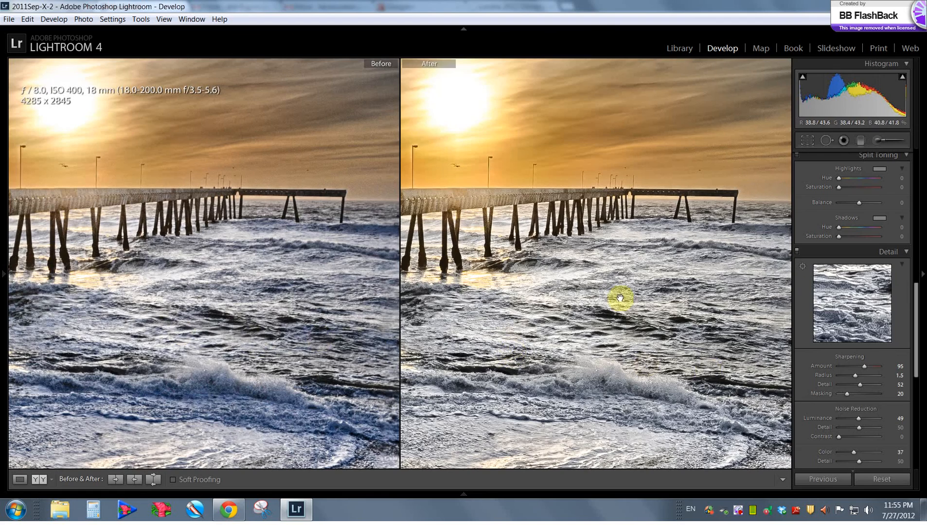
drag(621, 294, 517, 236)
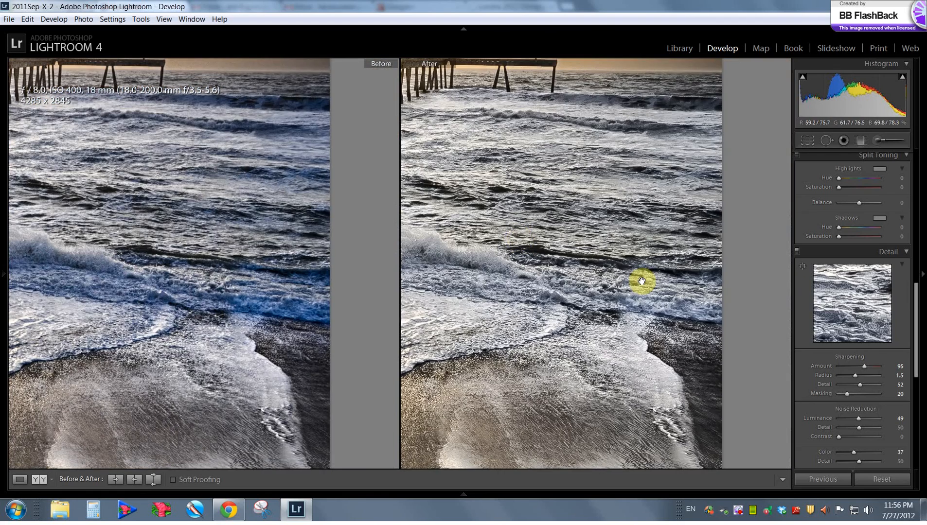
key(y)
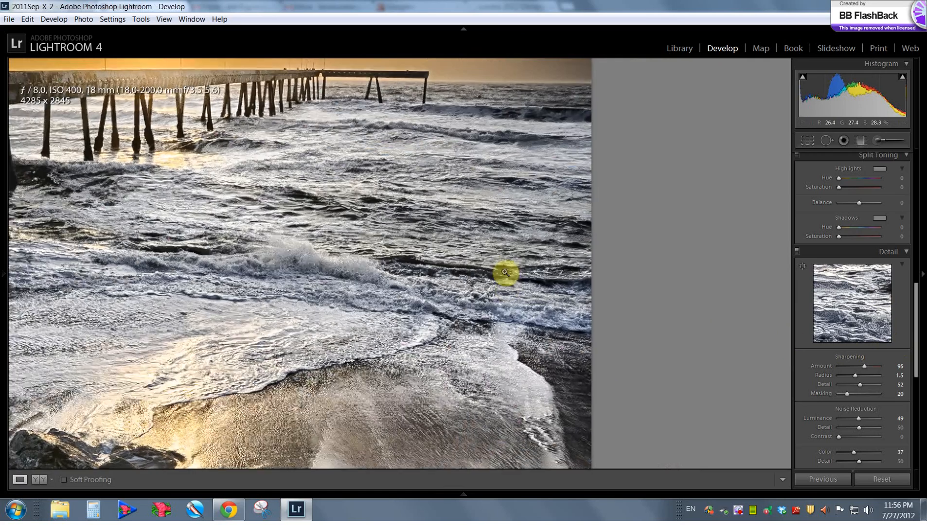
click(506, 273)
click(289, 399)
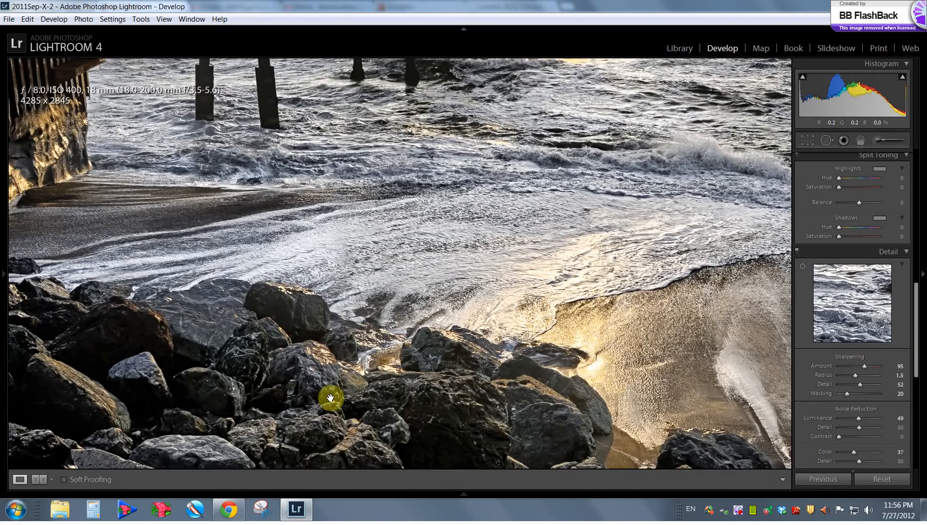
key(y)
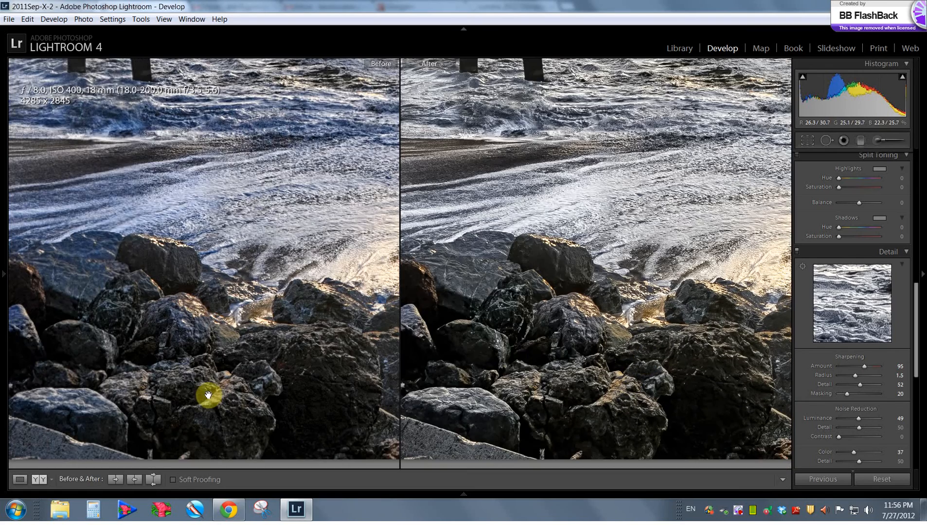
click(513, 357)
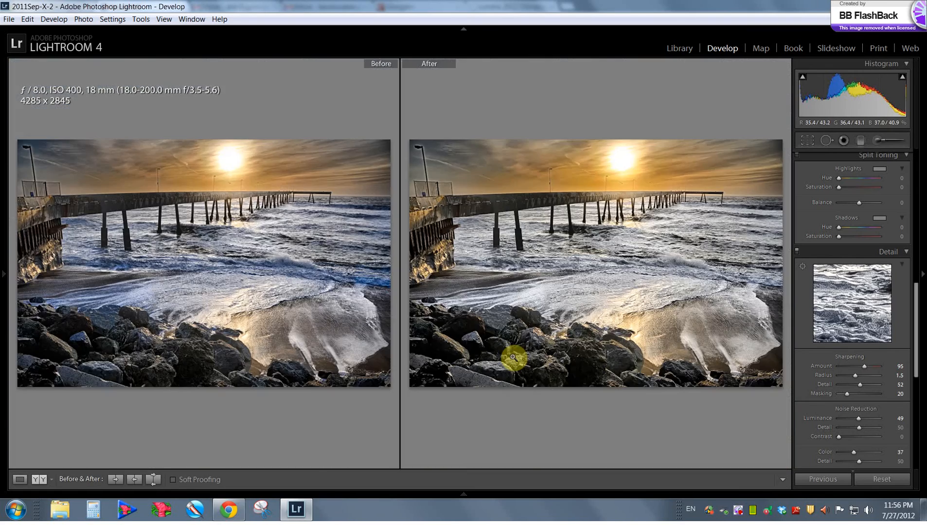
key(y)
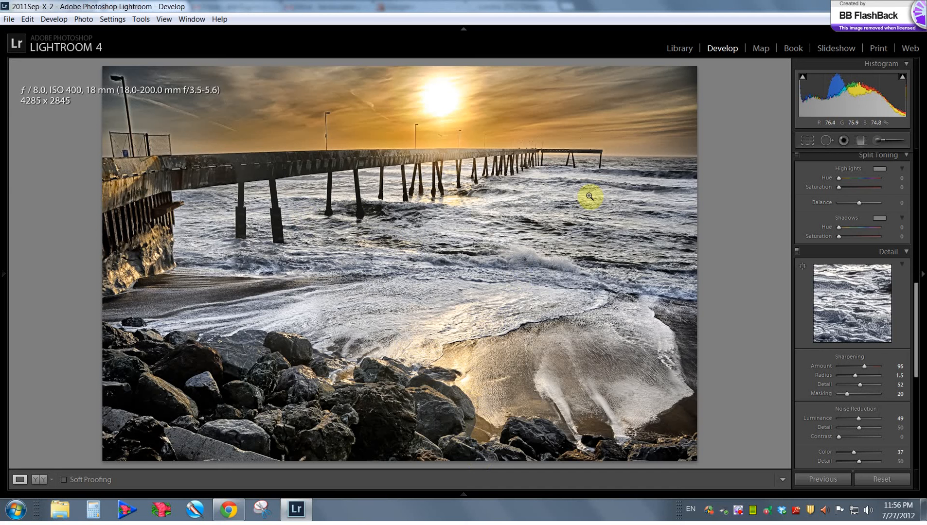
Open a copy of the photo with Lightroom adjustments in Adobe Photoshop CS6
right_click(439, 217)
mouse_move(485, 295)
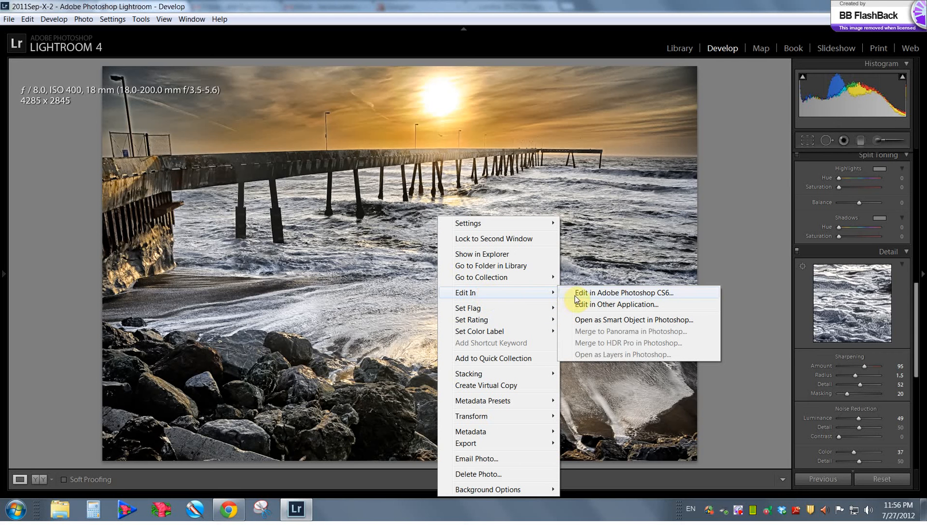
click(590, 294)
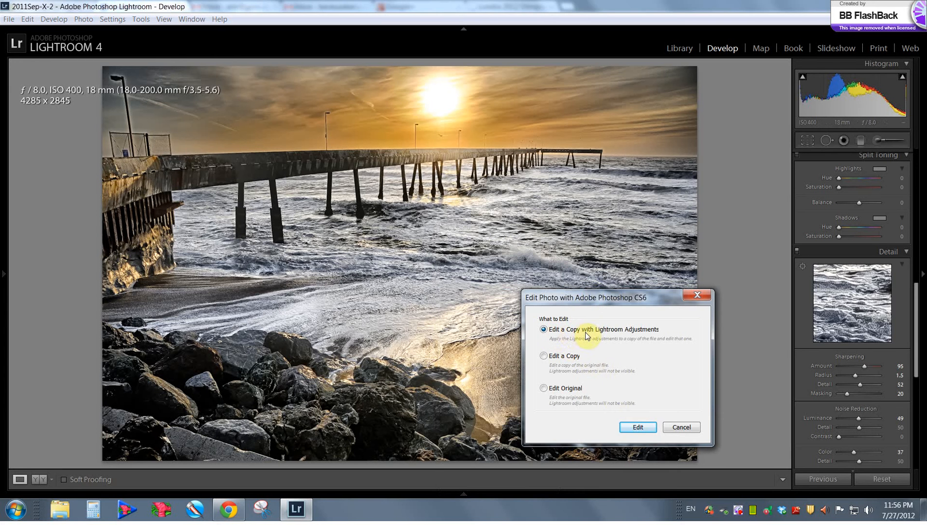
click(639, 427)
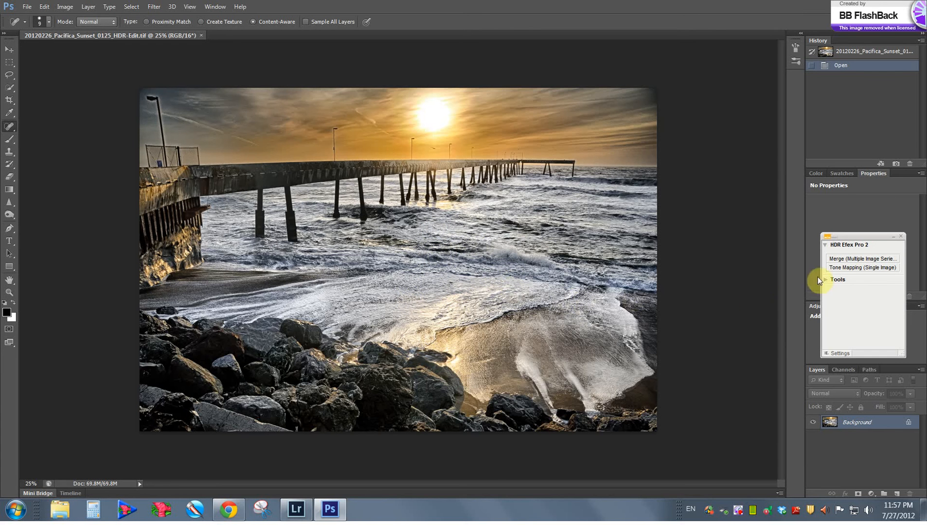
Close the floating HDR Efex Pro 2 panel and fit the photo to the screen, continuing the Photoshop trial
click(902, 237)
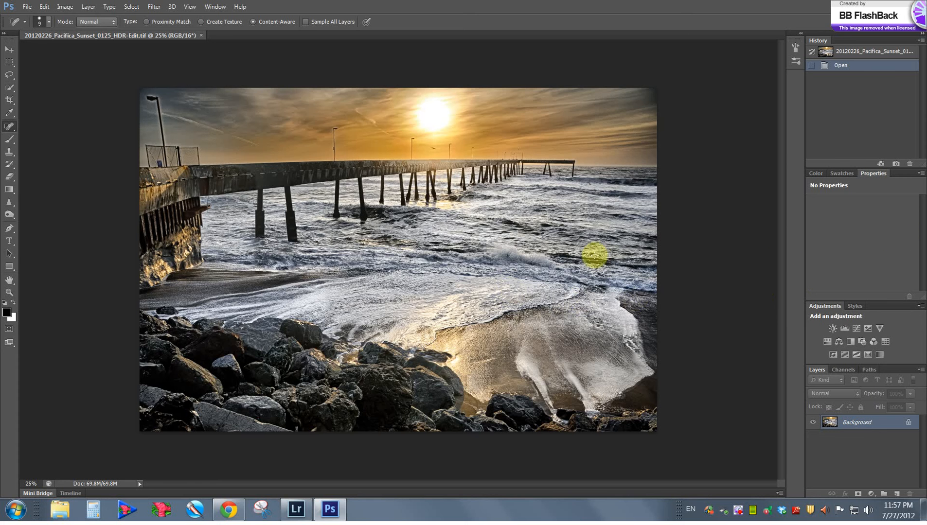
key(z)
click(306, 22)
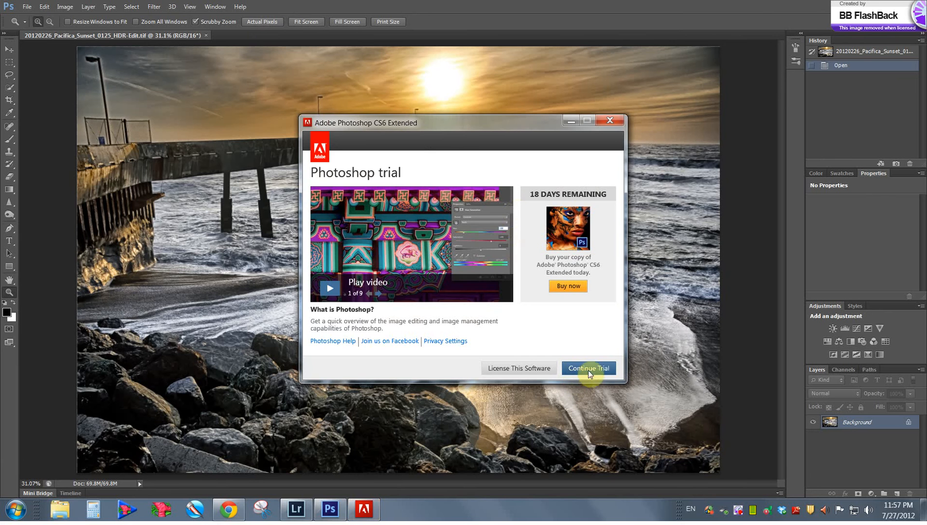
click(588, 369)
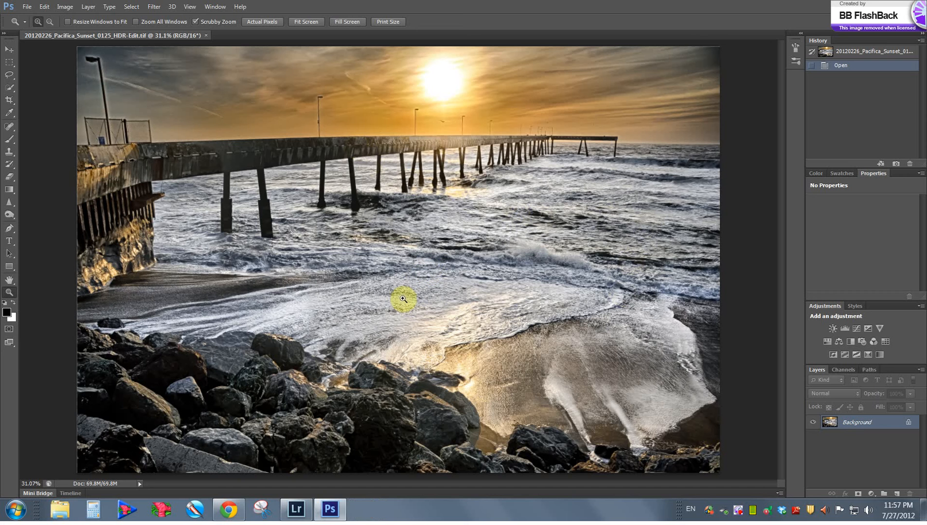
Add a Levels adjustment layer with automatic correction and compare the photo with the layer hidden and shown
click(874, 496)
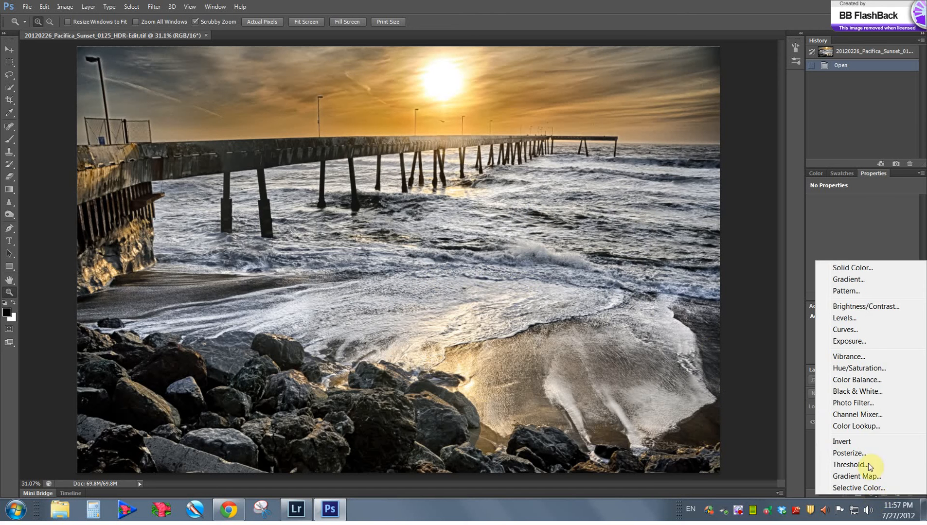
click(844, 319)
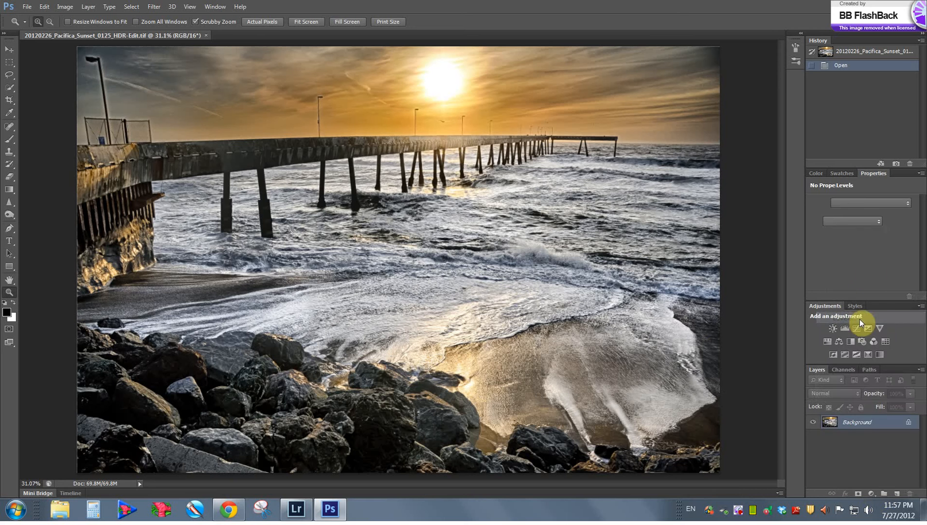
click(895, 220)
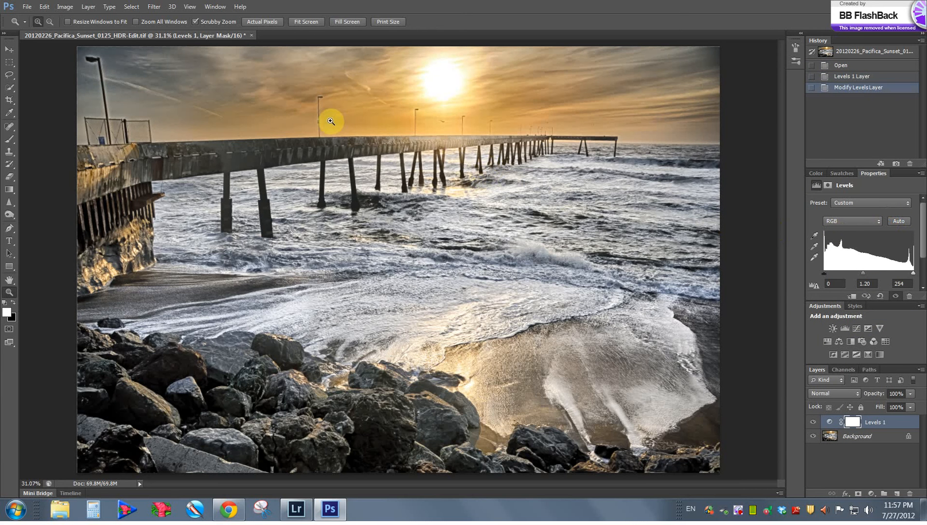
click(814, 423)
click(815, 425)
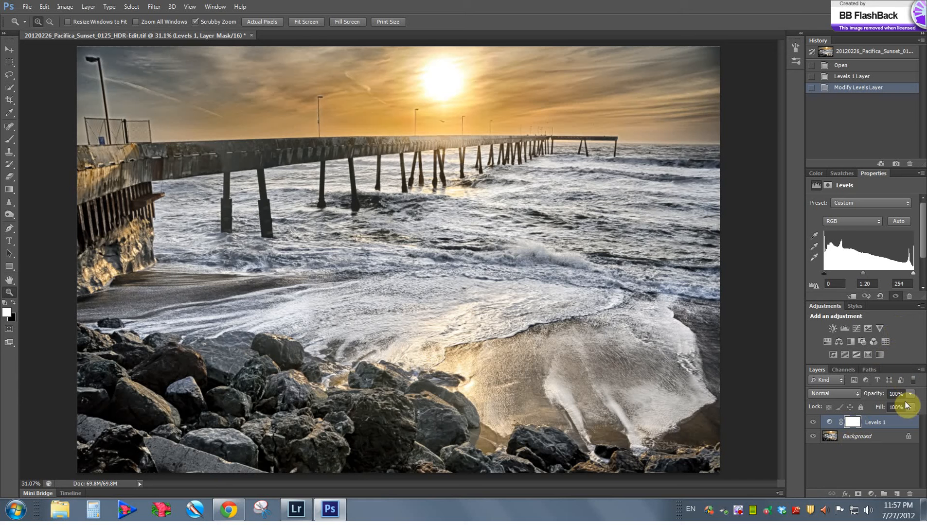
Try the Levels adjustment layer at 25% opacity and delete the layer
drag(893, 404, 881, 405)
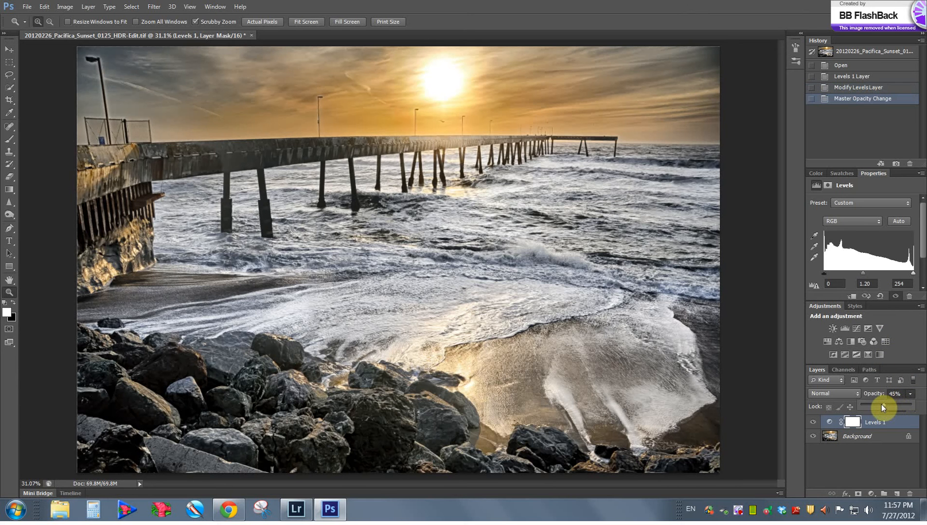
click(811, 423)
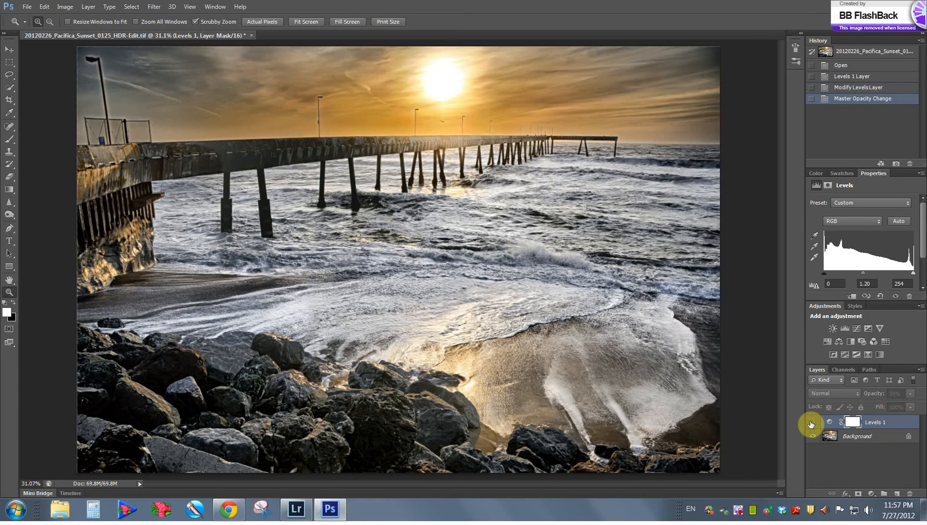
click(870, 424)
key(Delete)
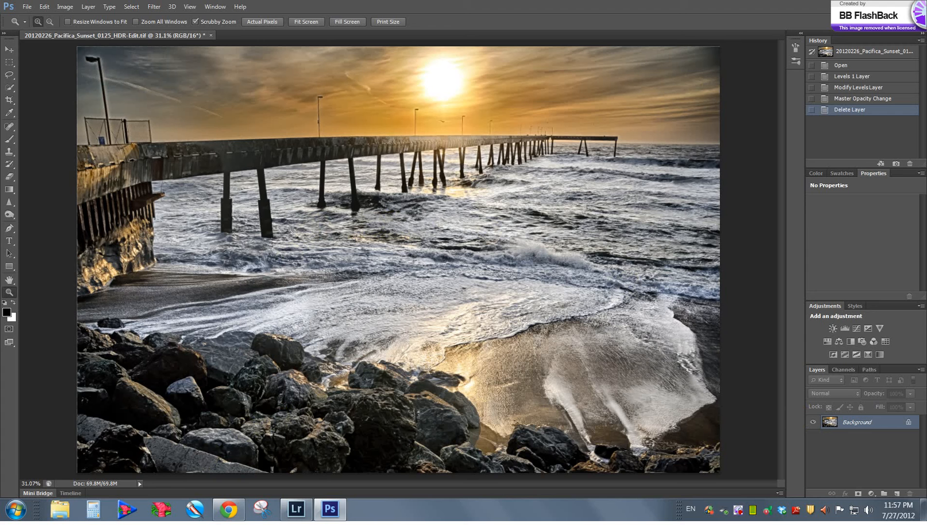
click(297, 510)
click(463, 494)
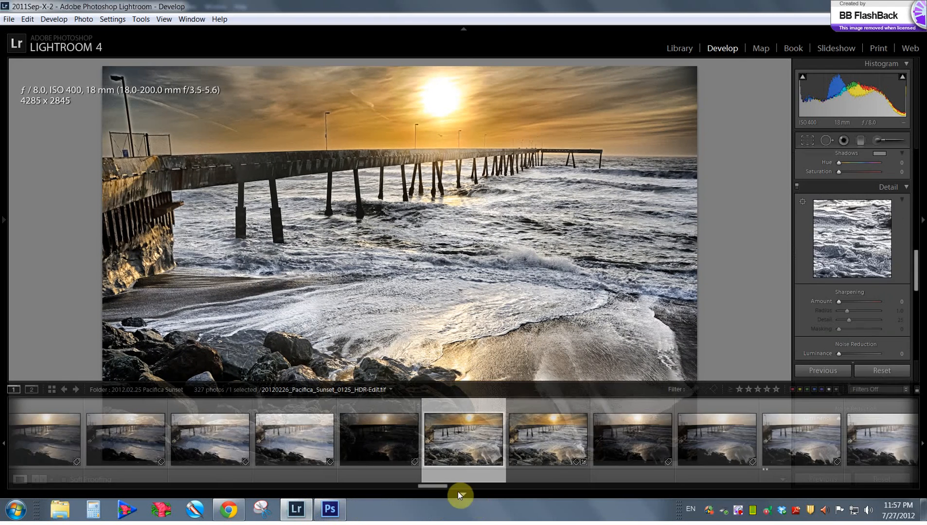
right_click(448, 441)
mouse_move(513, 214)
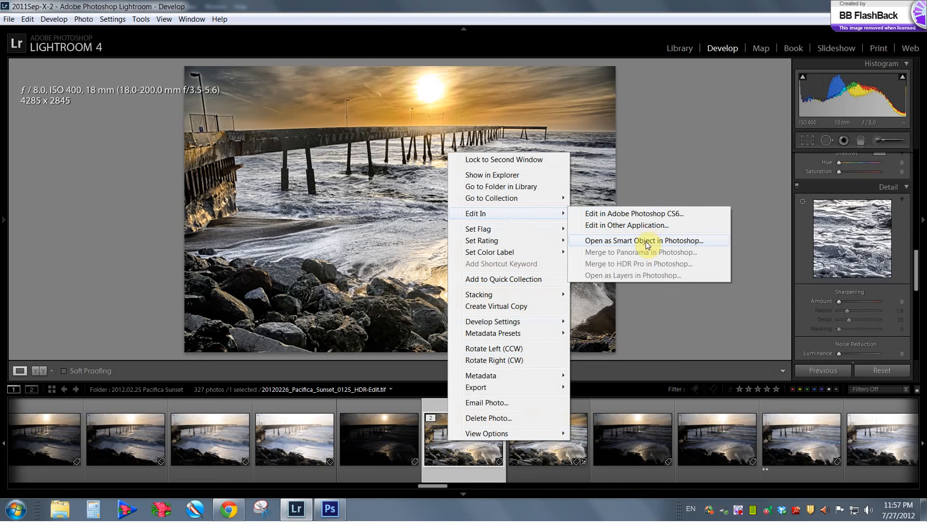
click(717, 182)
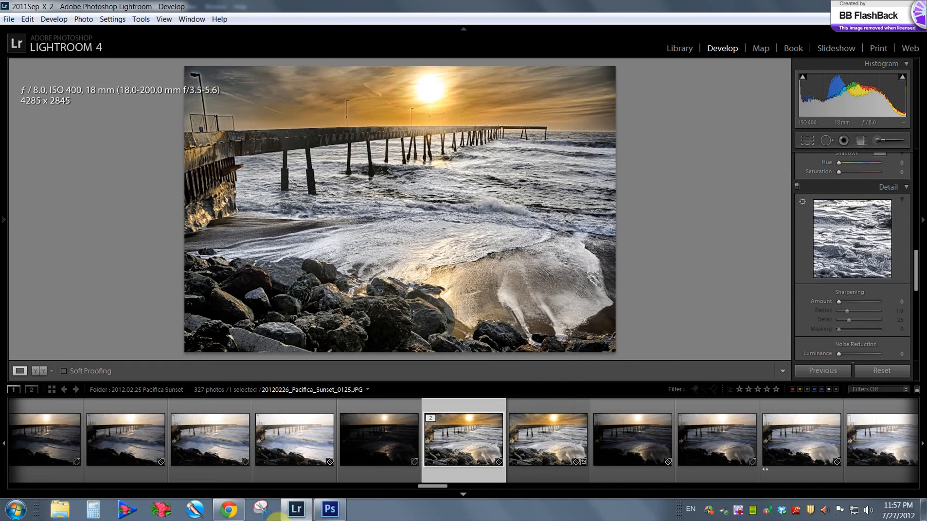
click(297, 509)
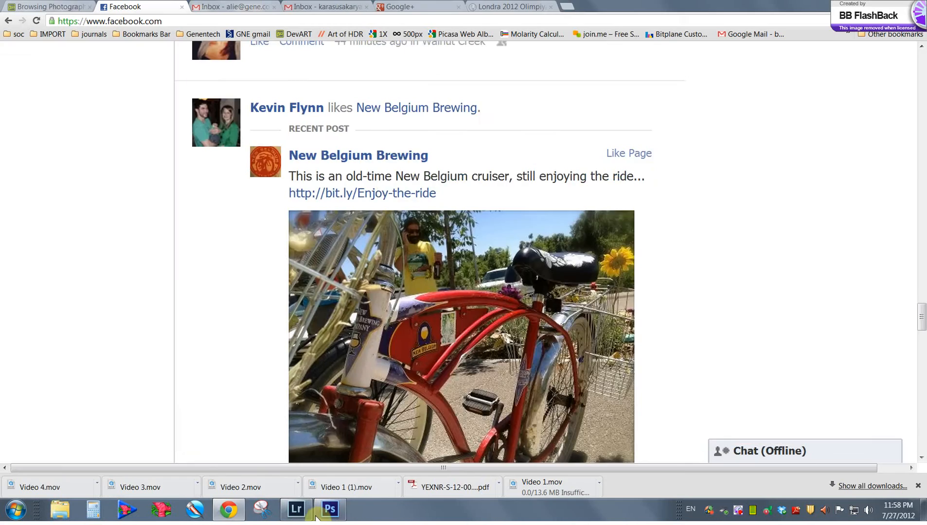
click(303, 512)
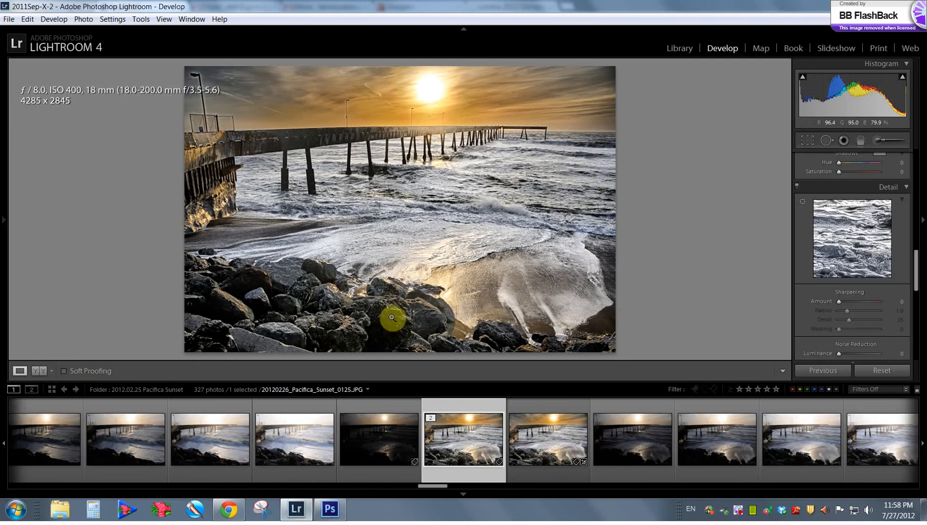
Switch to Photoshop, close the open photo and exit the program
click(330, 509)
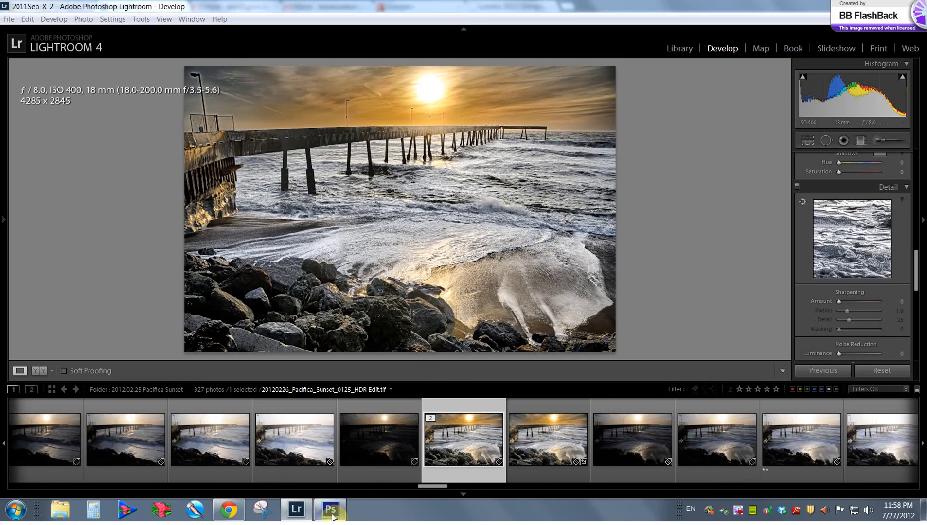
click(211, 35)
click(466, 195)
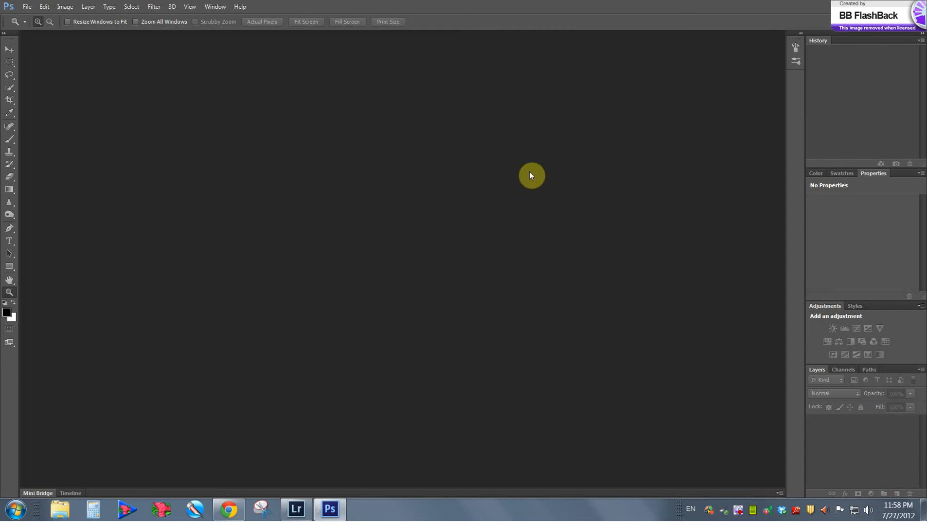
click(918, 5)
Choose to edit the HDR photo in another application, examine the External Editing and General preferences, and cancel them
click(456, 433)
right_click(456, 434)
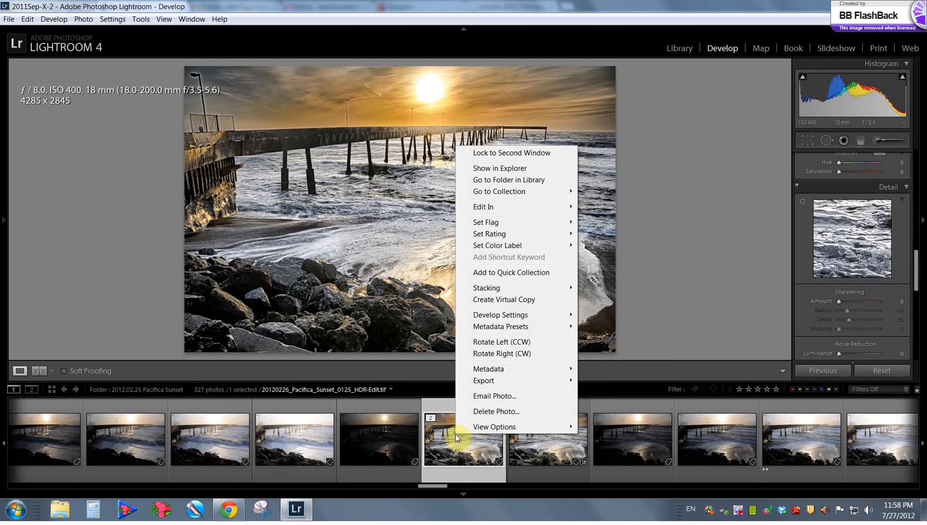
mouse_move(558, 207)
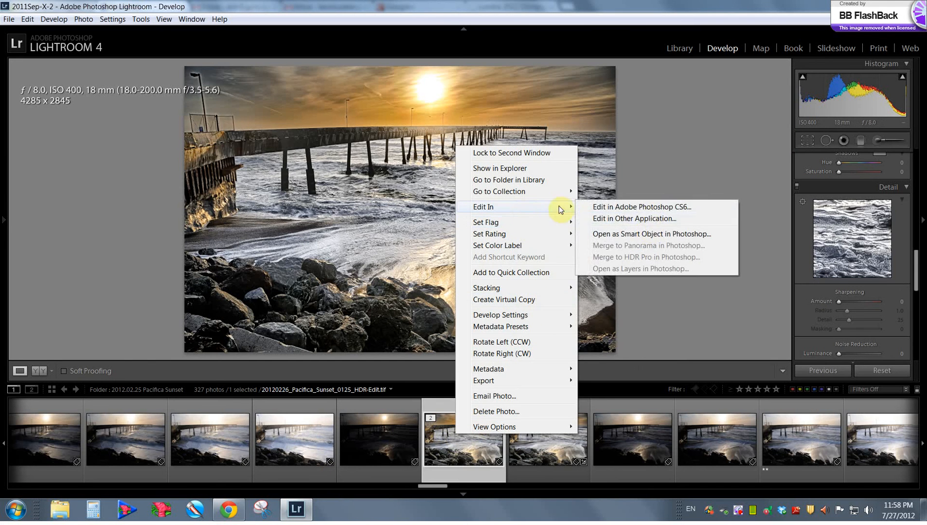
click(647, 220)
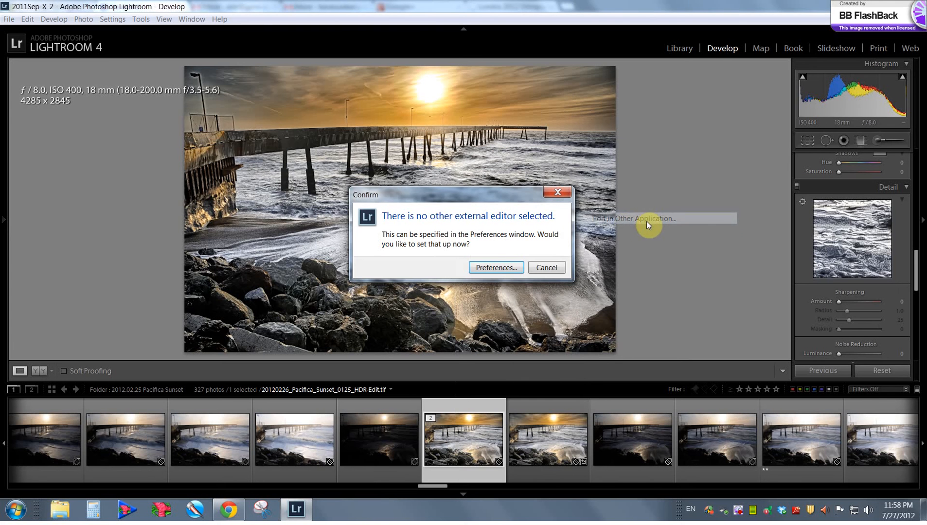
click(489, 269)
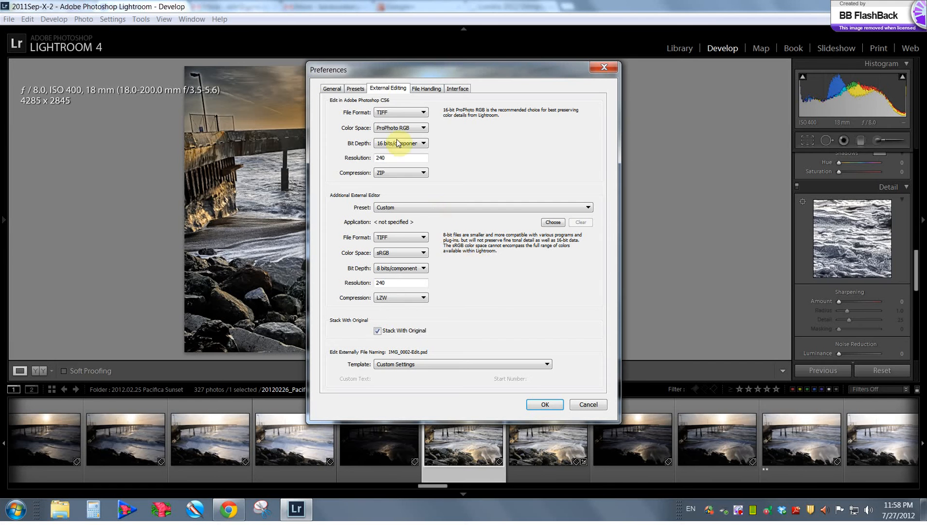
click(362, 91)
click(384, 92)
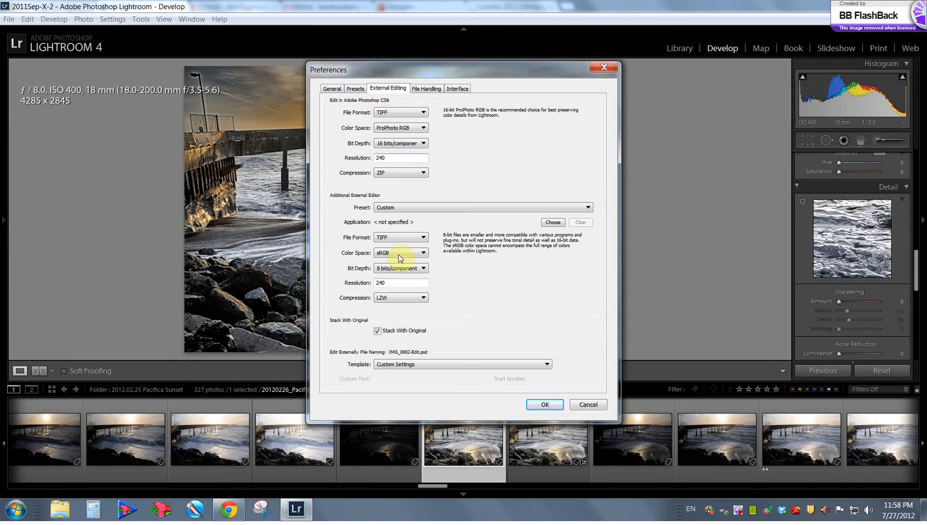
click(333, 89)
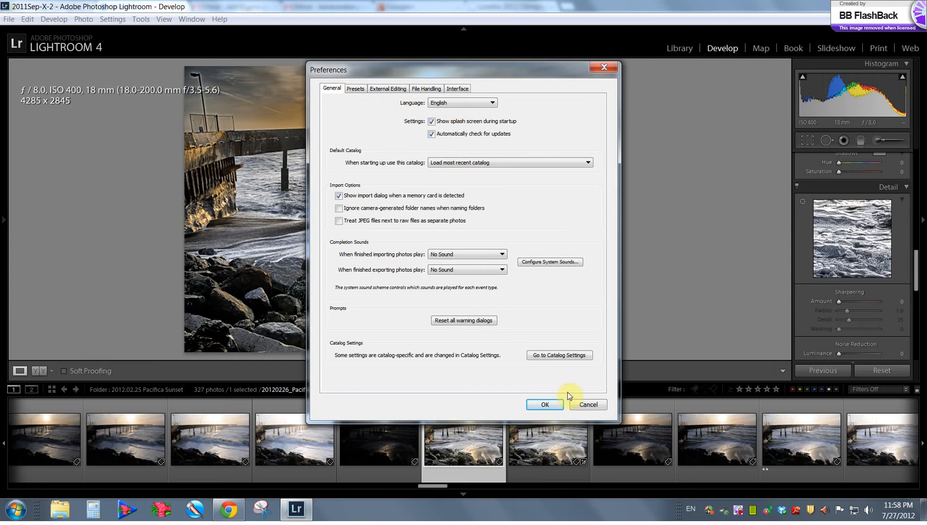
click(583, 406)
right_click(382, 151)
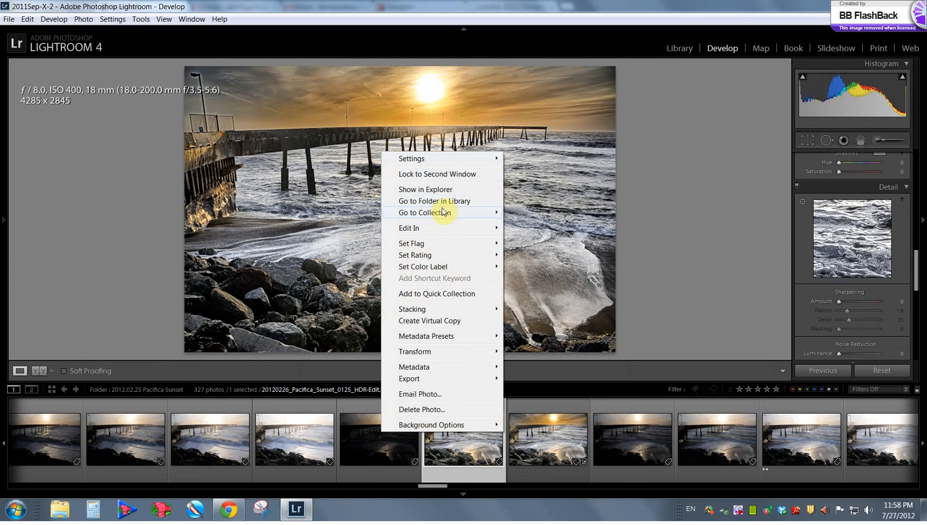
mouse_move(439, 229)
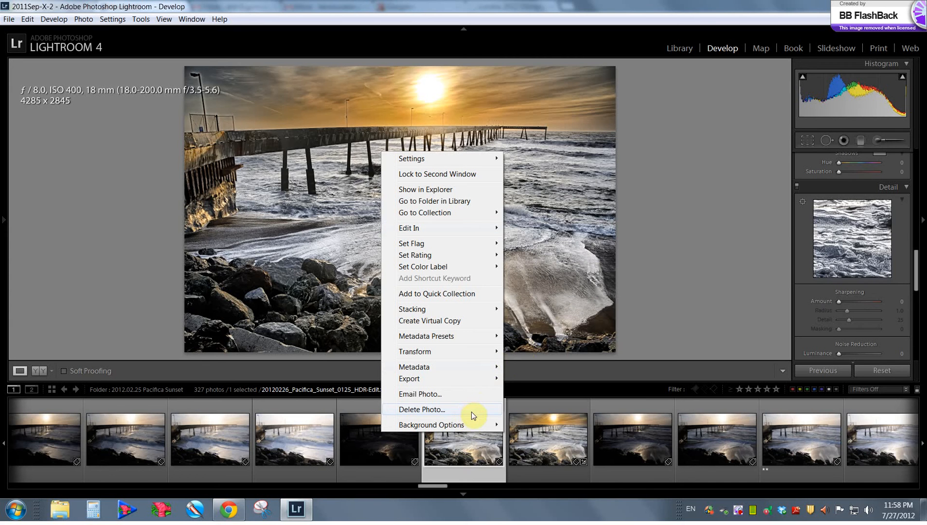
mouse_move(460, 385)
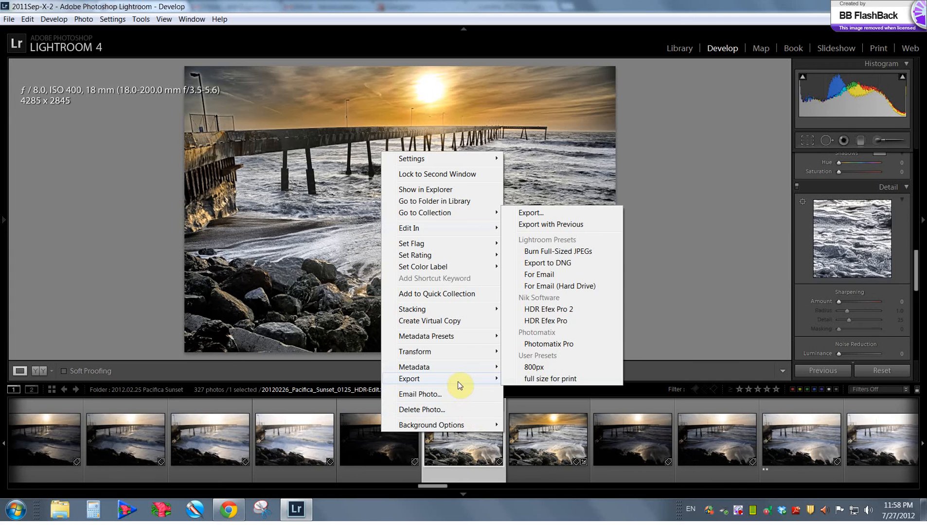
click(658, 332)
click(47, 20)
mouse_move(30, 23)
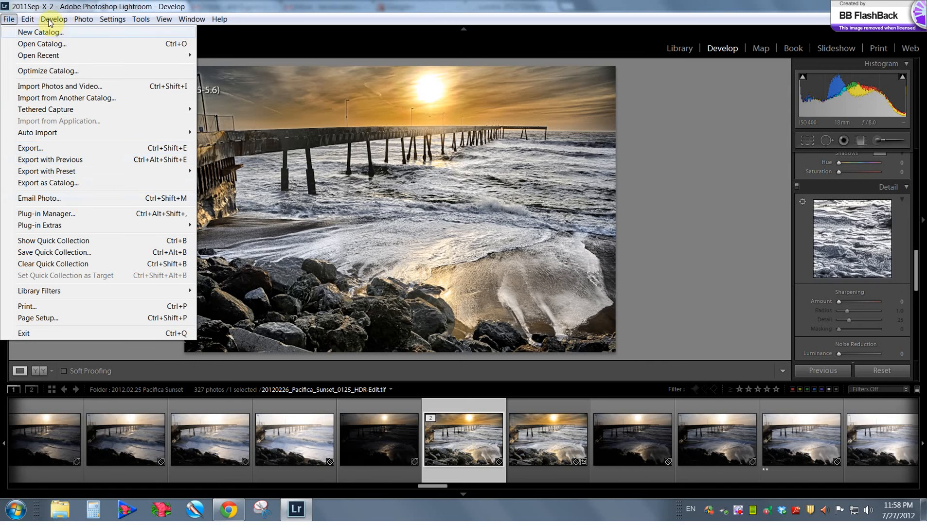
mouse_move(77, 22)
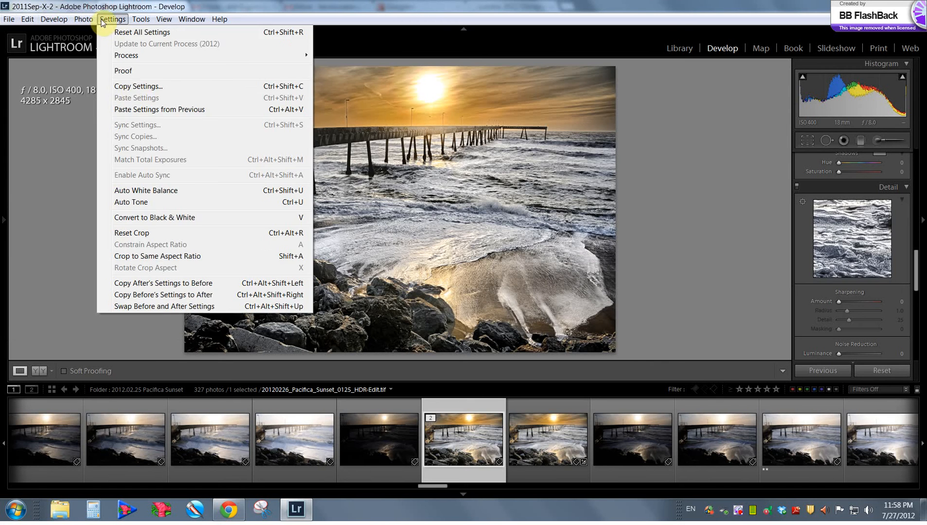
click(664, 227)
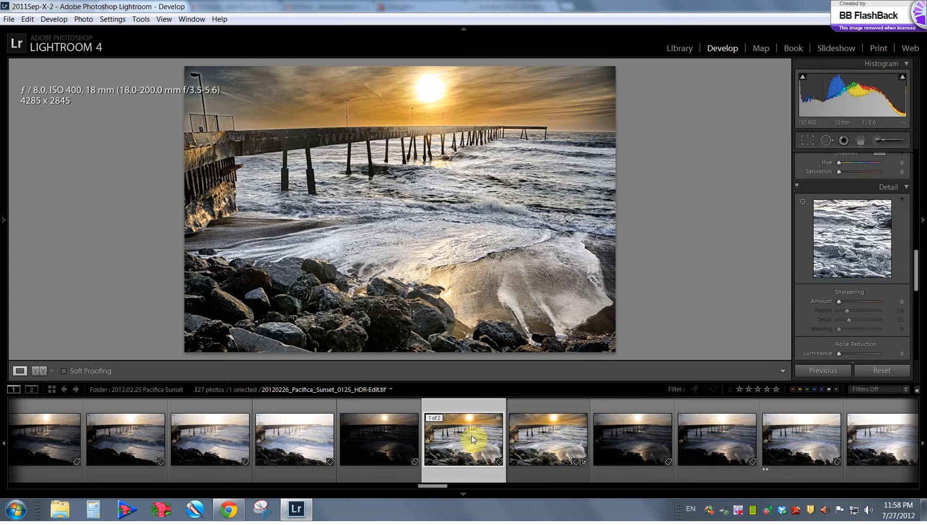
Open a copy of the HDR photo with Lightroom adjustments in Adobe Photoshop CS6
right_click(469, 289)
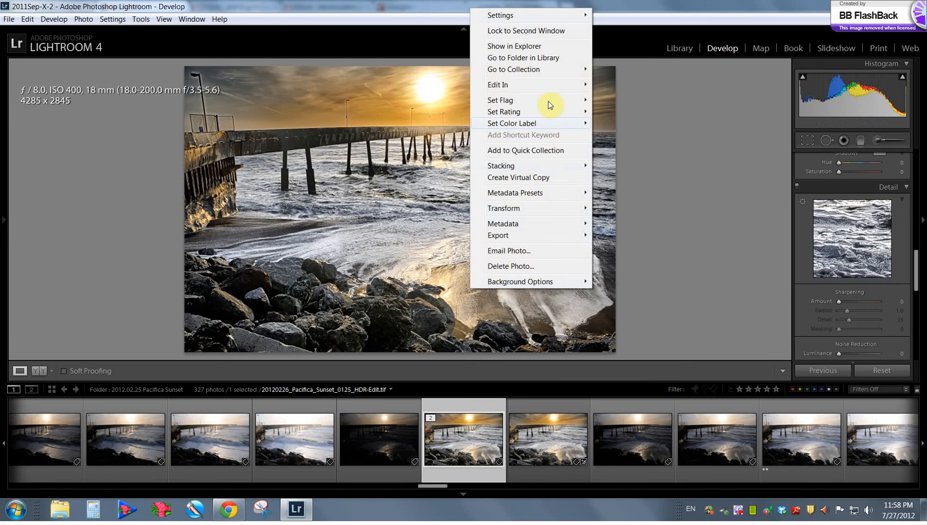
mouse_move(542, 88)
click(627, 86)
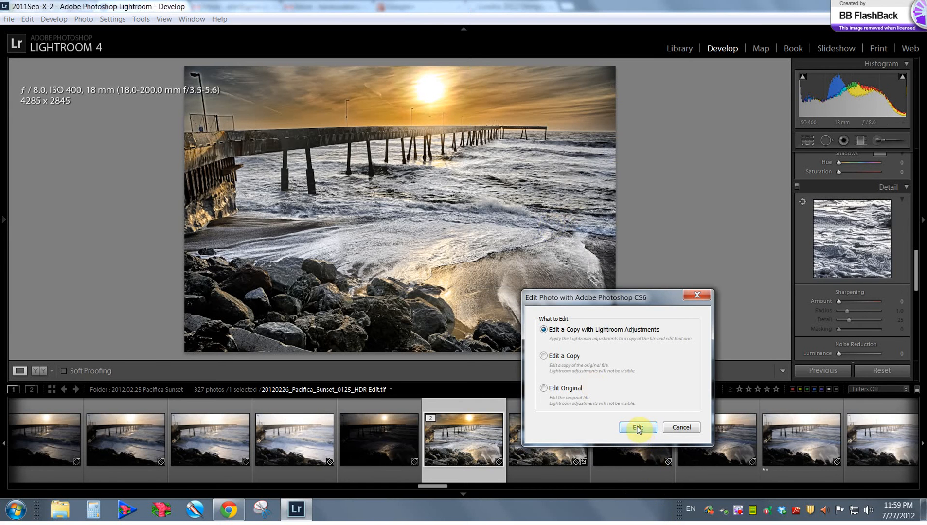
click(638, 428)
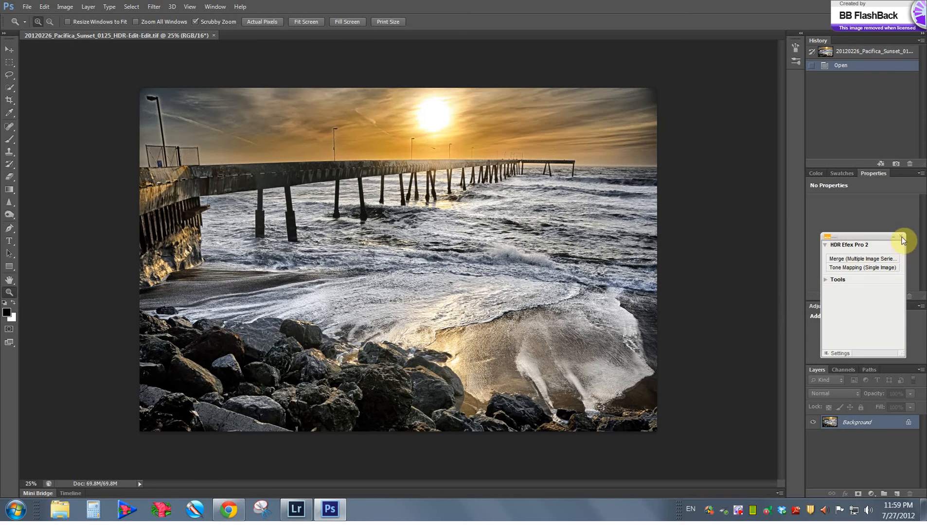
Close the floating HDR Efex Pro 2 panel, continue the Photoshop trial and fit the photo to the screen
click(902, 237)
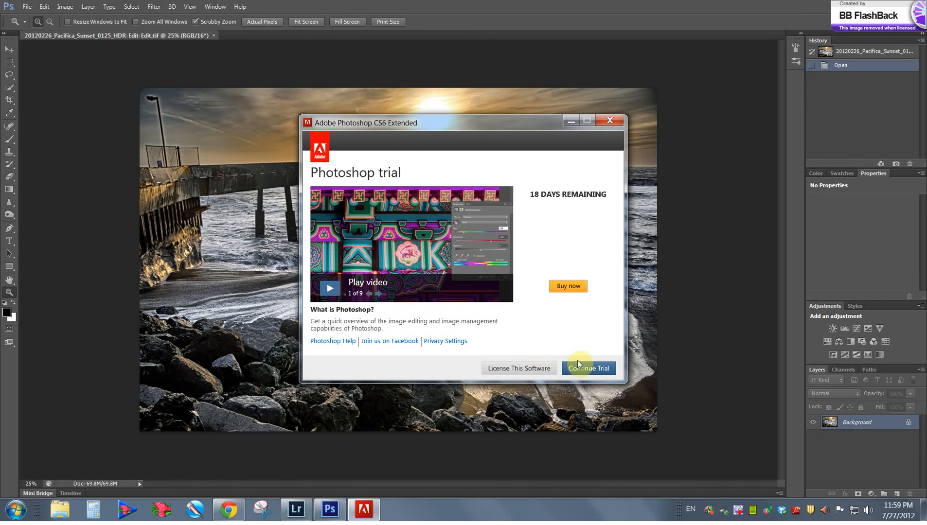
click(579, 364)
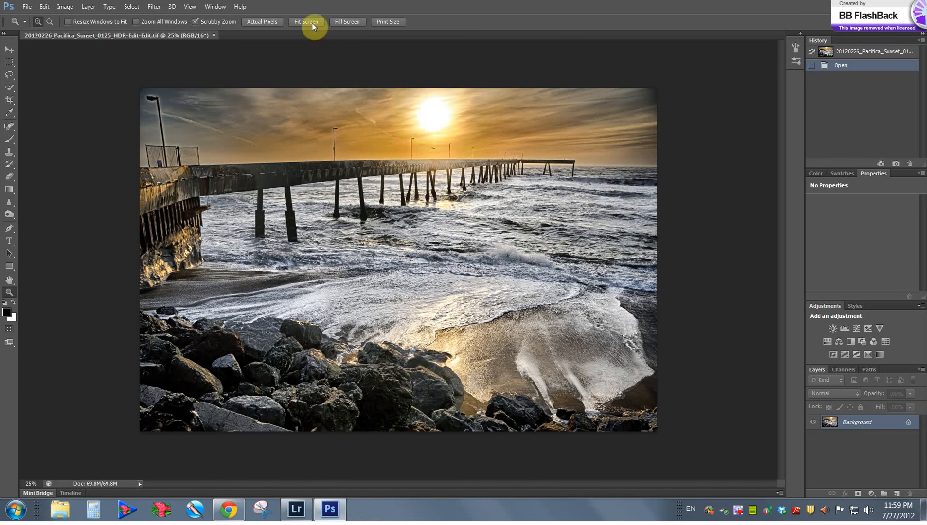
click(311, 22)
Add a Curves adjustment layer, slightly raise the highlights of the RGB curve and place a point in its shadows
click(870, 500)
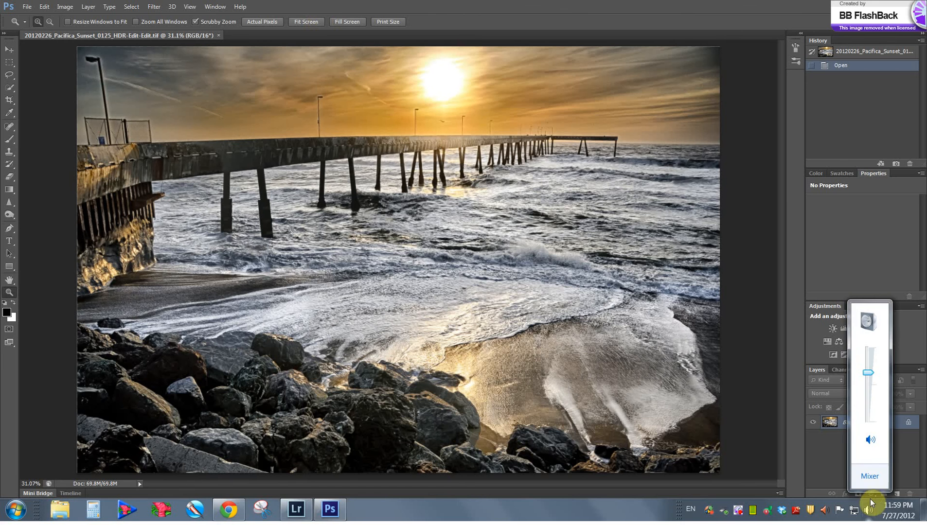
click(895, 291)
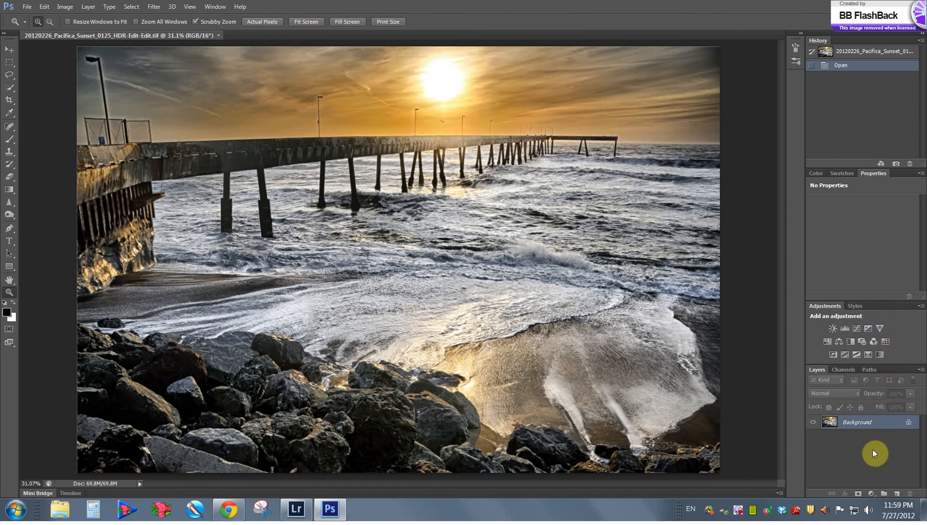
click(870, 495)
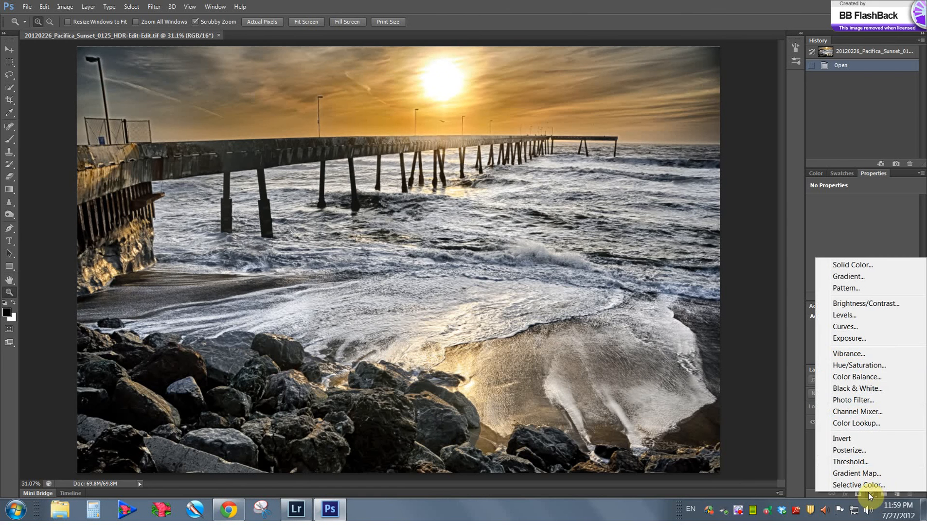
click(846, 327)
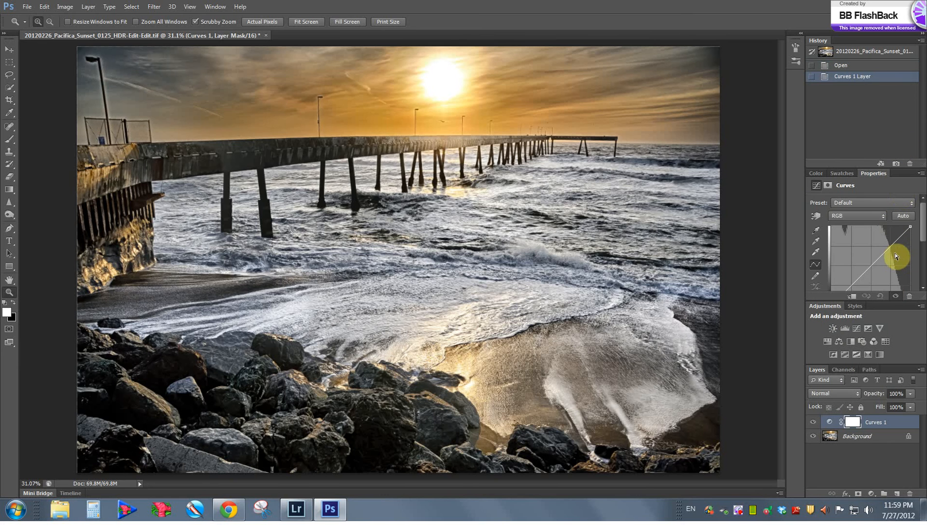
drag(891, 246, 887, 245)
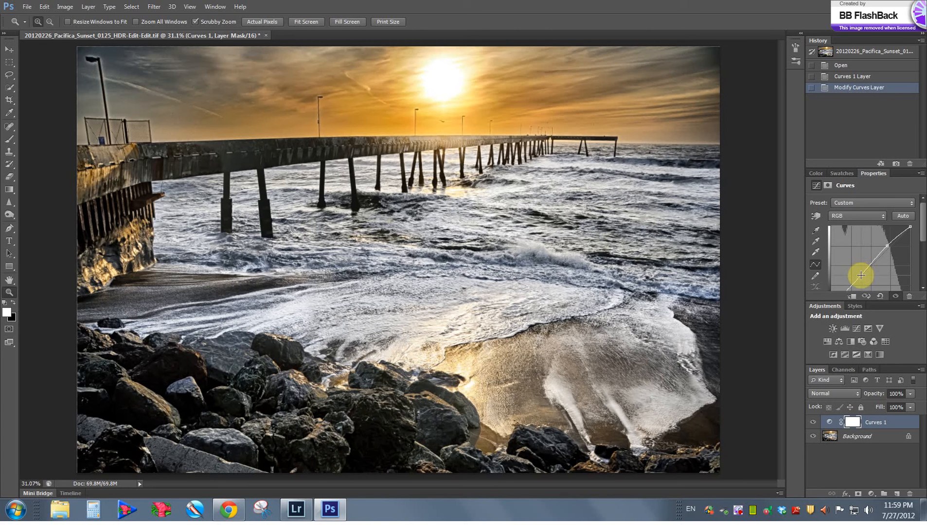
click(861, 276)
Compare the photo repeatedly with the Curves layer hidden and shown
click(813, 422)
click(813, 423)
click(813, 423)
click(815, 426)
click(814, 425)
click(814, 426)
click(814, 425)
Add a Brightness/Contrast adjustment layer with brightness 2 and contrast 10, and compare the photo with the layer hidden and shown
click(869, 496)
click(869, 304)
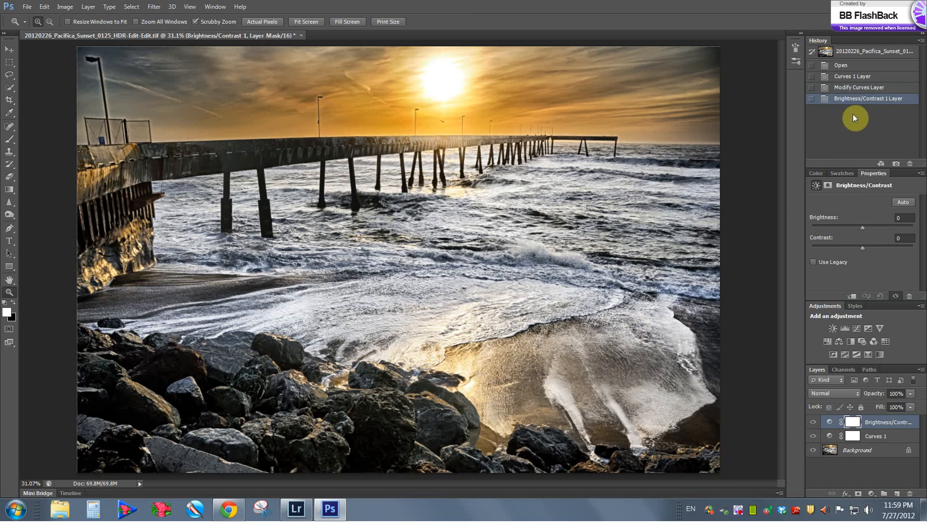
click(903, 218)
text(5)
key(Tab)
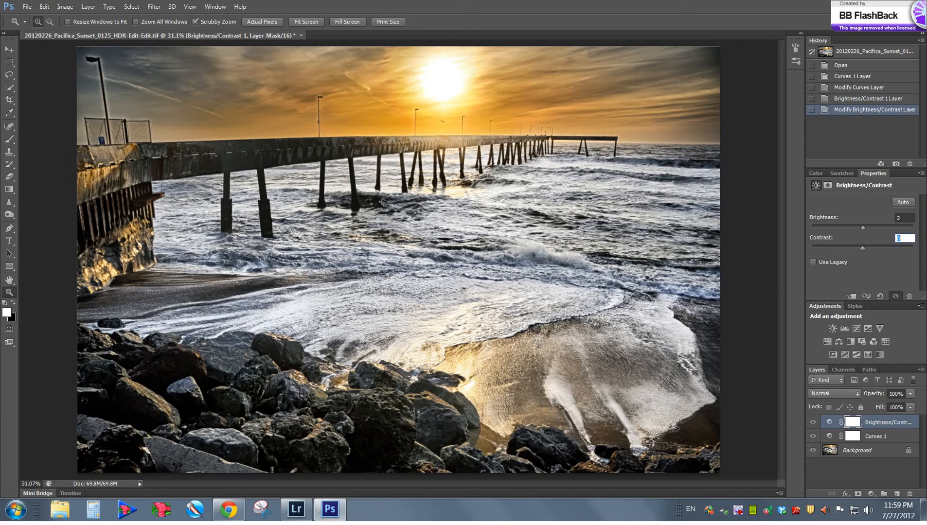
text(10)
key(Tab)
click(813, 424)
click(813, 423)
click(813, 423)
click(813, 423)
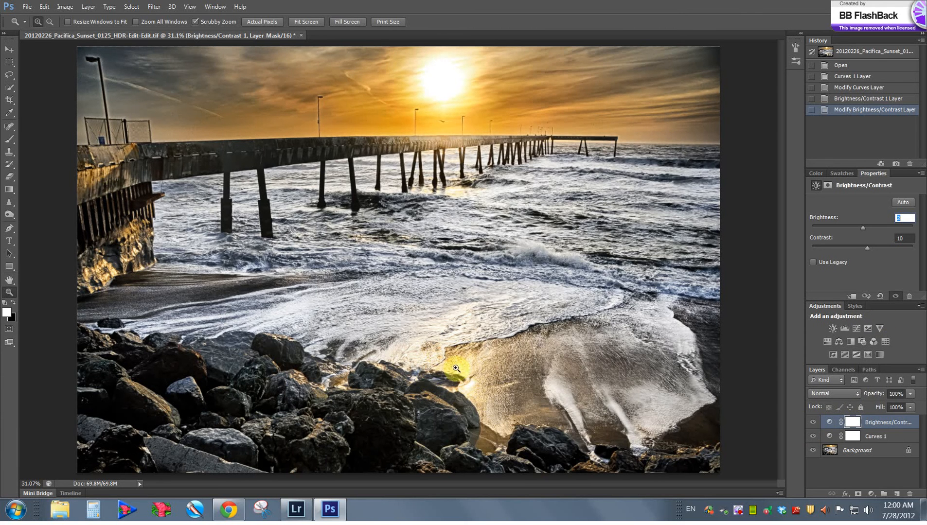
Merge the two adjustment layers with the Background and duplicate the merged layer
shift+click(867, 451)
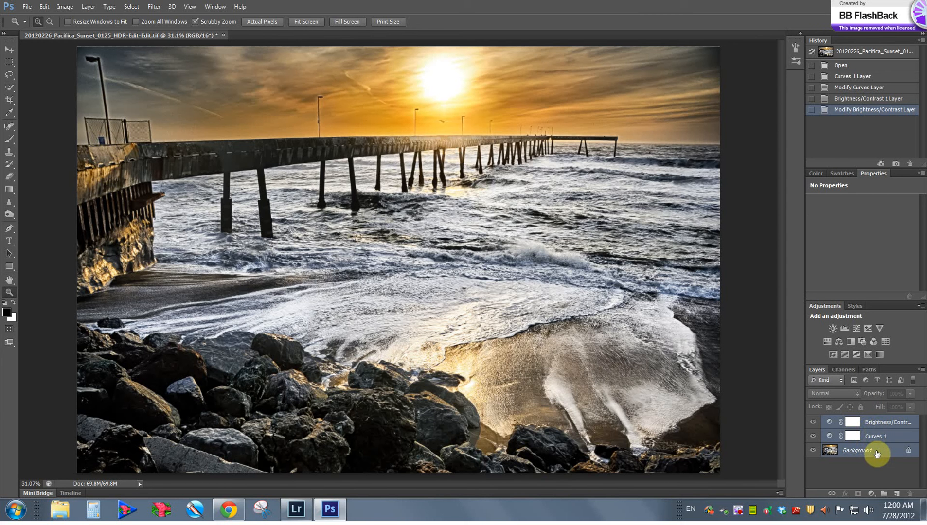
key(ctrl+e)
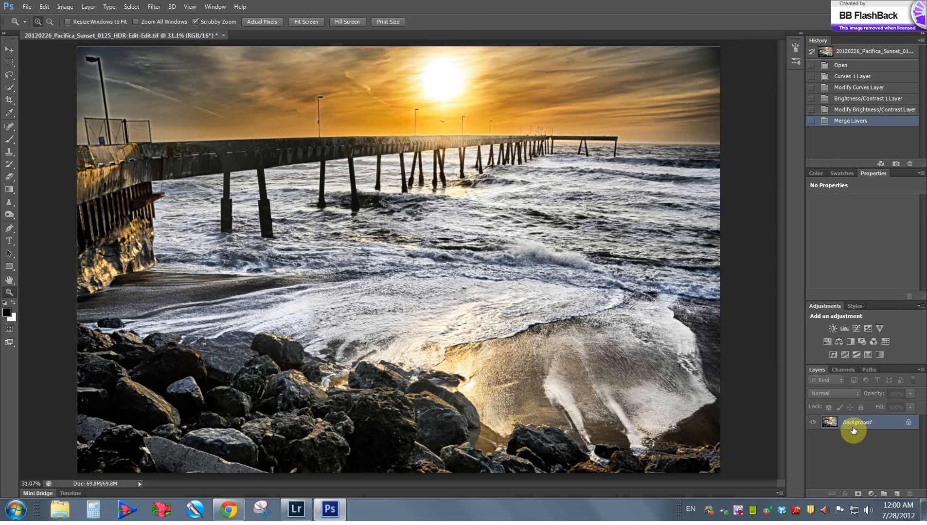
key(ctrl+j)
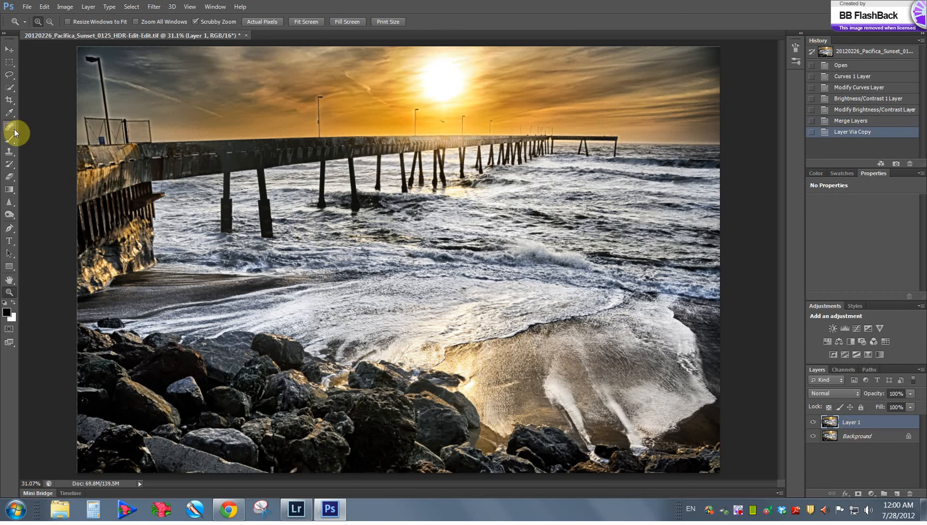
Darken the wet sand and foam streaks on the lower-right beach of the duplicate layer with the Burn tool, range Midtones, exposure 20%
click(9, 215)
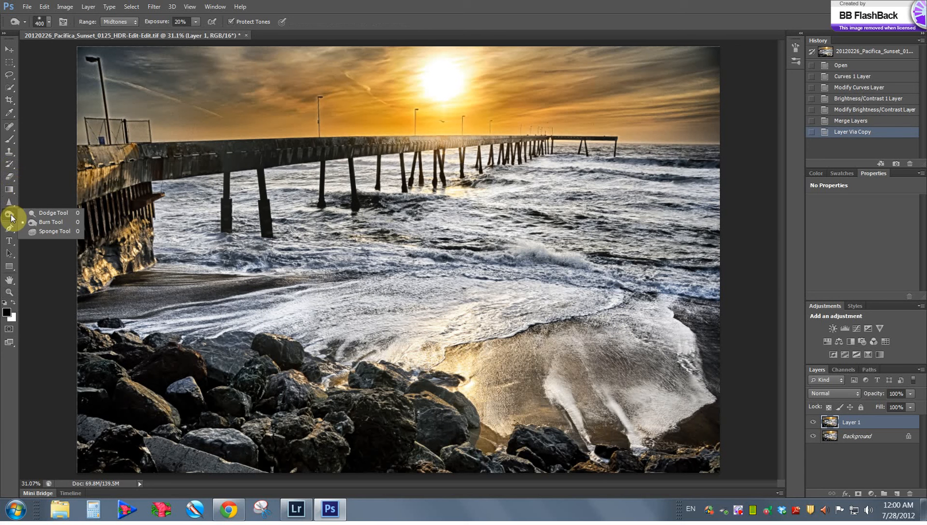
click(53, 222)
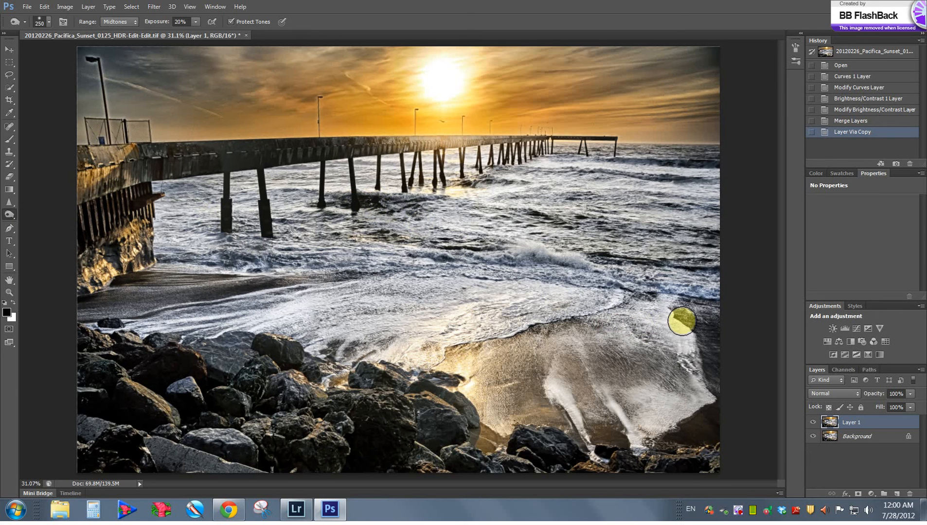
drag(685, 312, 723, 381)
key(bracketleft)
key(bracketleft)
mouse_move(559, 389)
mouse_down()
mouse_move(586, 403)
mouse_move(603, 436)
mouse_up()
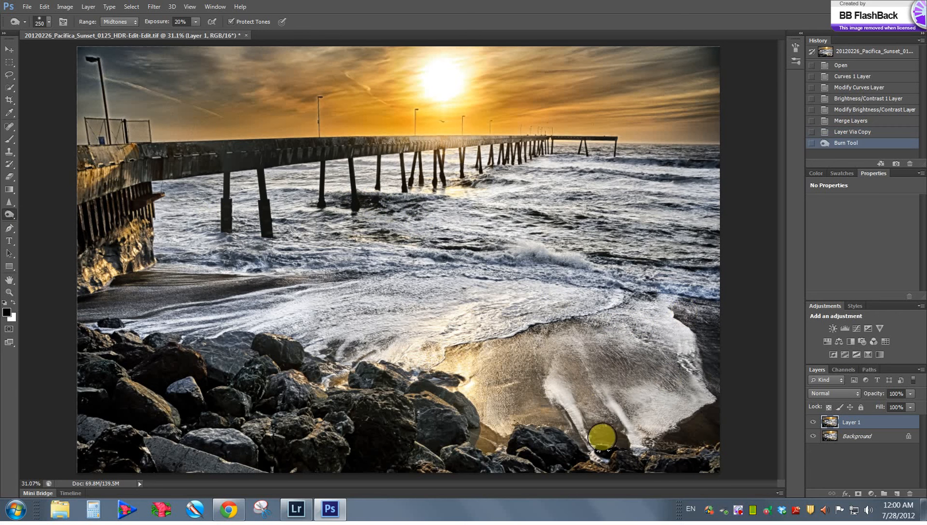
drag(583, 397, 601, 430)
key(bracketright)
mouse_move(624, 364)
mouse_down()
mouse_move(529, 362)
mouse_move(510, 397)
mouse_up()
Burn the surf above the foreground rocks and the dark strip of sand below the pier wall
key(bracketleft)
key(bracketleft)
drag(333, 352, 333, 345)
mouse_move(276, 293)
mouse_down()
mouse_move(245, 279)
mouse_move(156, 295)
mouse_up()
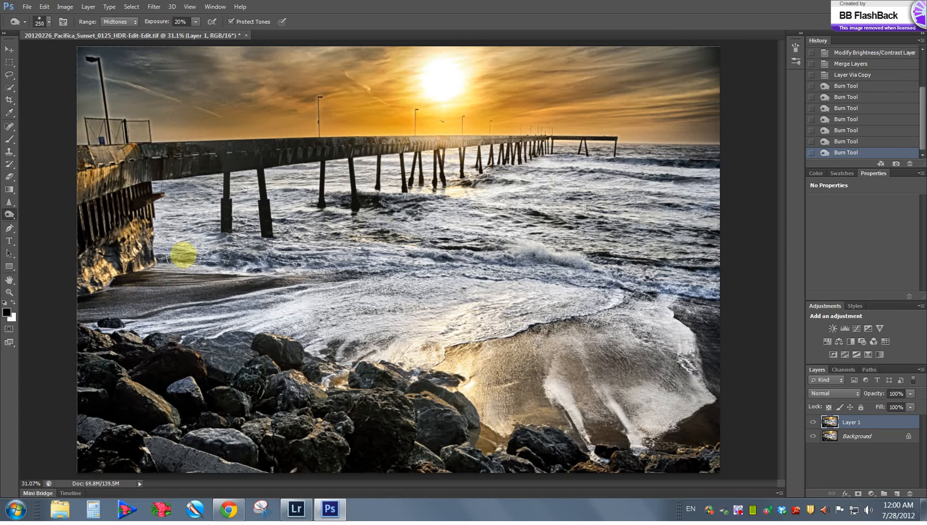
Burn the waves on the right side of the sea and the water beneath the pier with a larger brush of 400 to 500 px
key(bracketright)
key(bracketright)
mouse_move(614, 178)
mouse_down()
mouse_move(661, 185)
mouse_move(706, 235)
mouse_move(704, 290)
mouse_up()
key(bracketright)
key(bracketright)
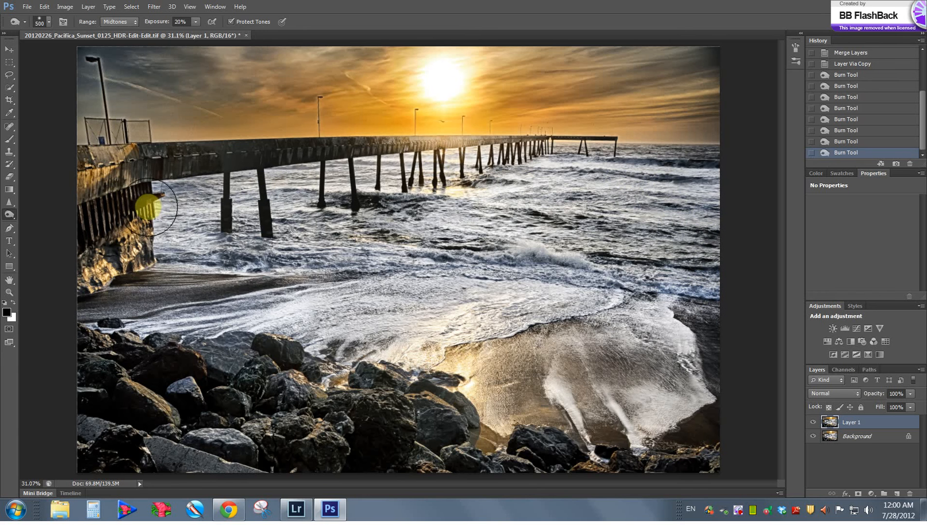
drag(387, 163, 494, 152)
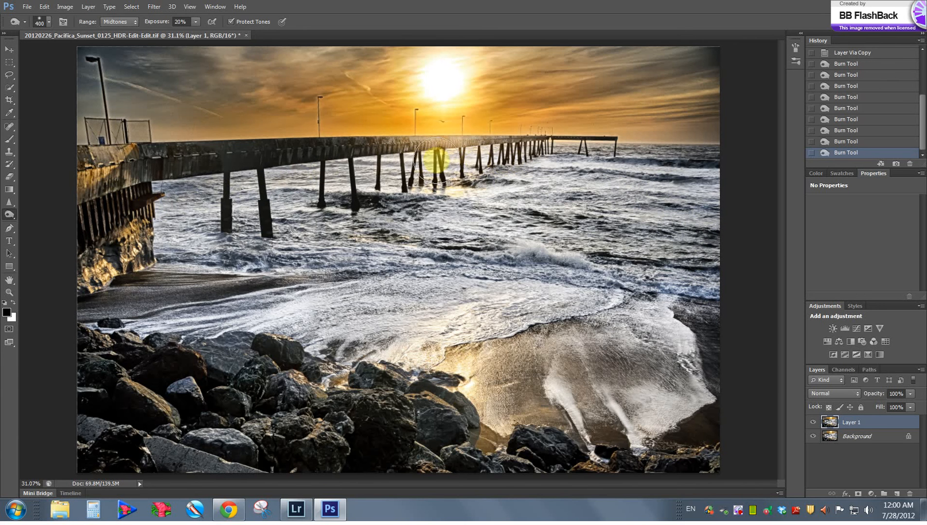
key(bracketleft)
mouse_move(168, 208)
mouse_down()
mouse_move(207, 233)
mouse_move(62, 241)
mouse_move(237, 180)
mouse_move(192, 184)
mouse_up()
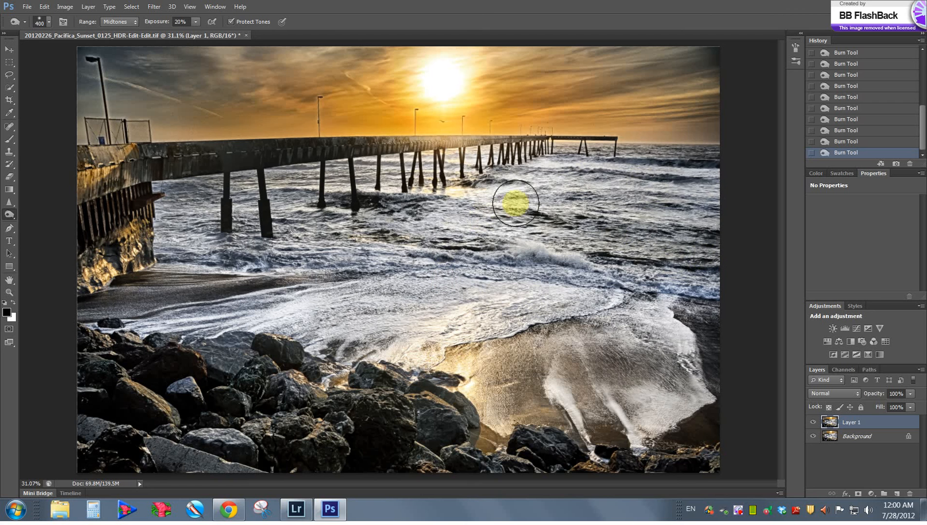
Continue burning parts of the sea, pier and left-hand shoreline, varying the brush between 600 and 100 px
key(bracketright)
key(bracketright)
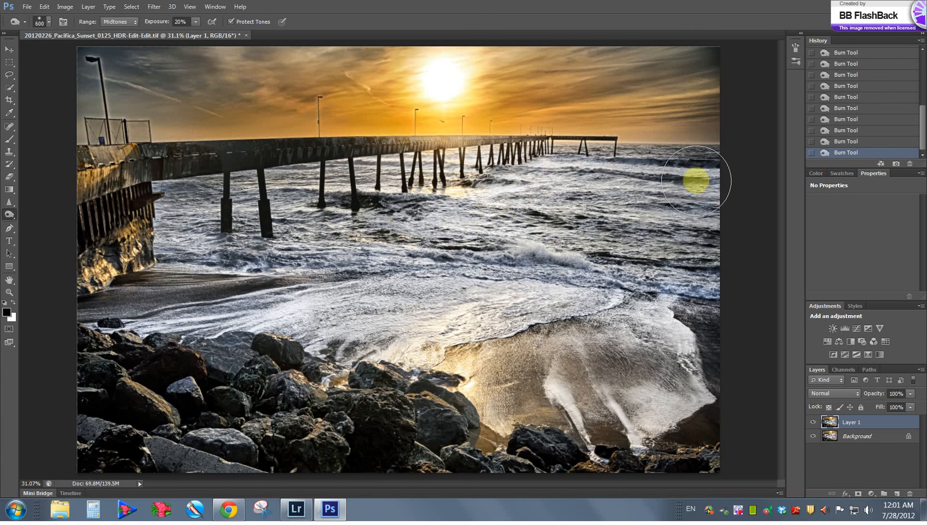
key(bracketleft)
key(bracketleft)
key(bracketleft)
key(bracketleft)
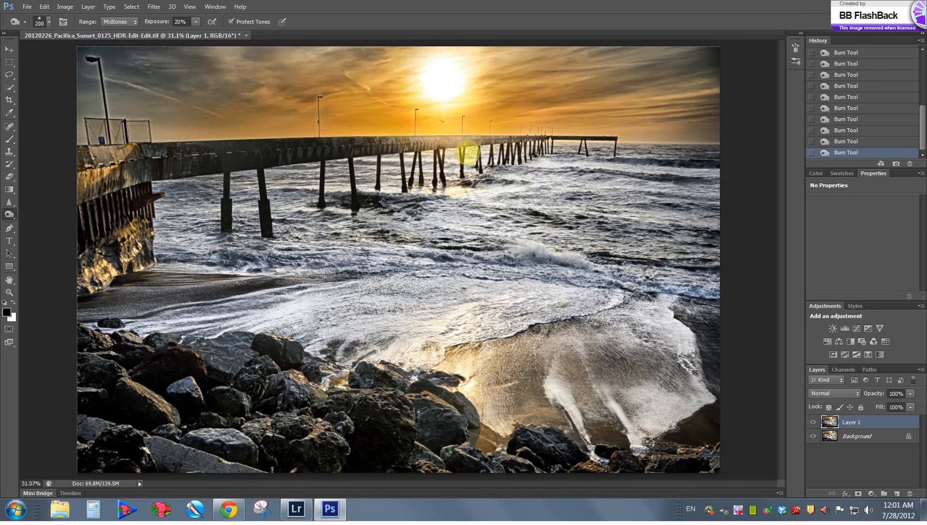
key(bracketright)
key(bracketright)
mouse_move(187, 303)
mouse_down()
mouse_move(104, 315)
mouse_move(161, 294)
mouse_move(206, 296)
mouse_move(102, 285)
mouse_up()
key(bracketleft)
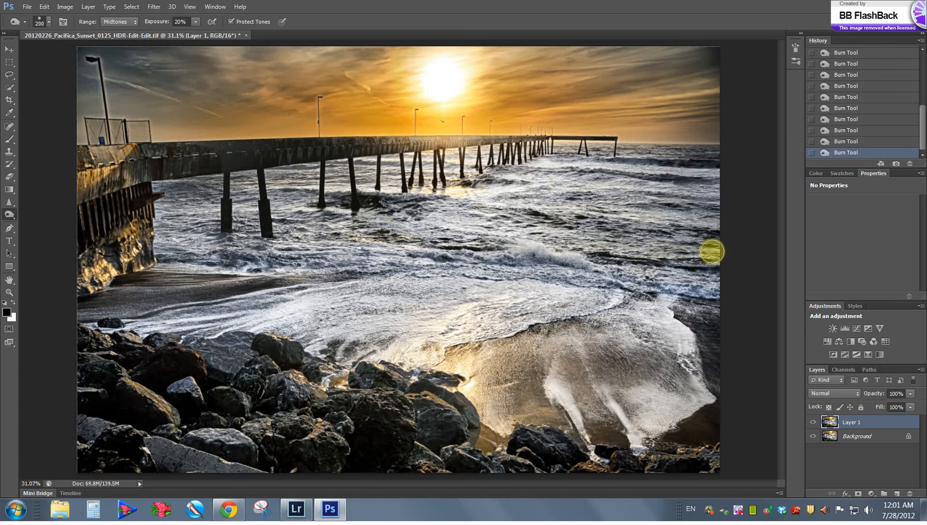
key(bracketleft)
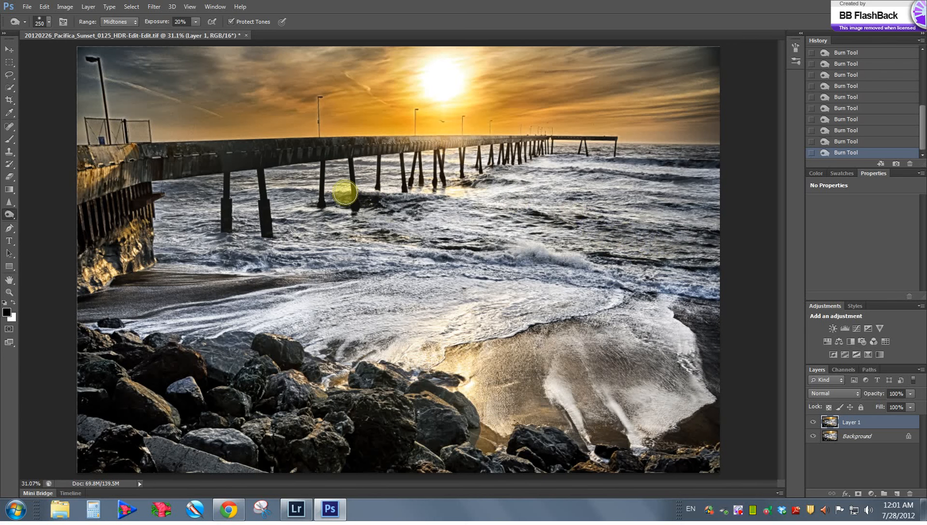
key(bracketleft)
key(bracketleft)
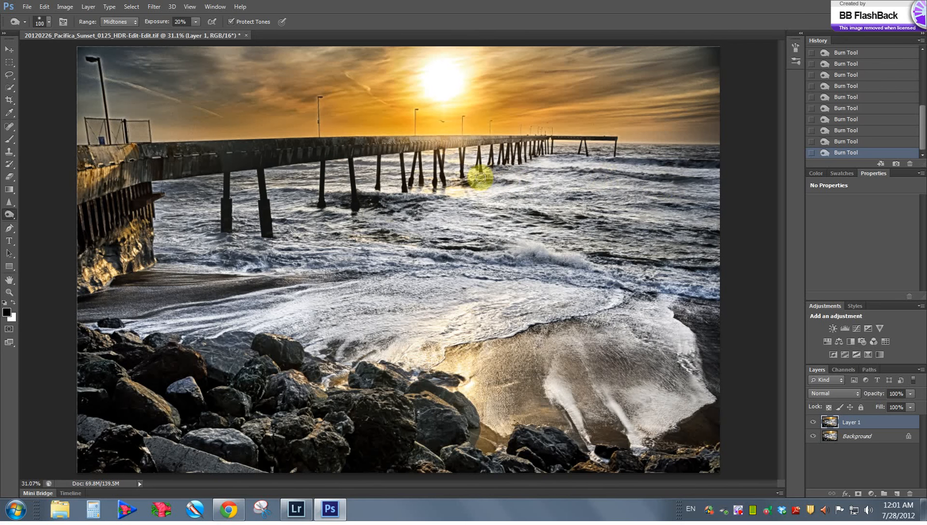
Enlarge the Burn brush to 500 px and darken the outer areas of the sky and the pier wall
key(bracketright)
key(bracketright)
key(bracketright)
key(bracketright)
key(bracketright)
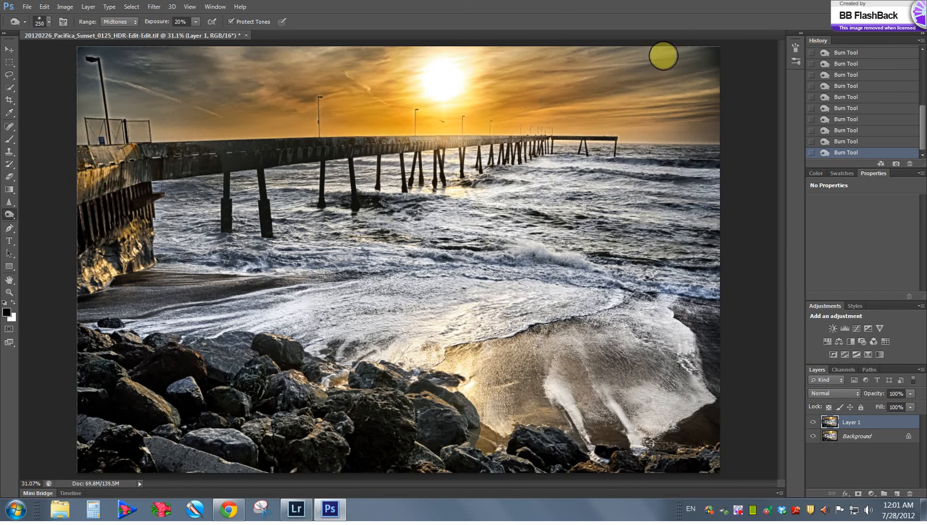
key(bracketright)
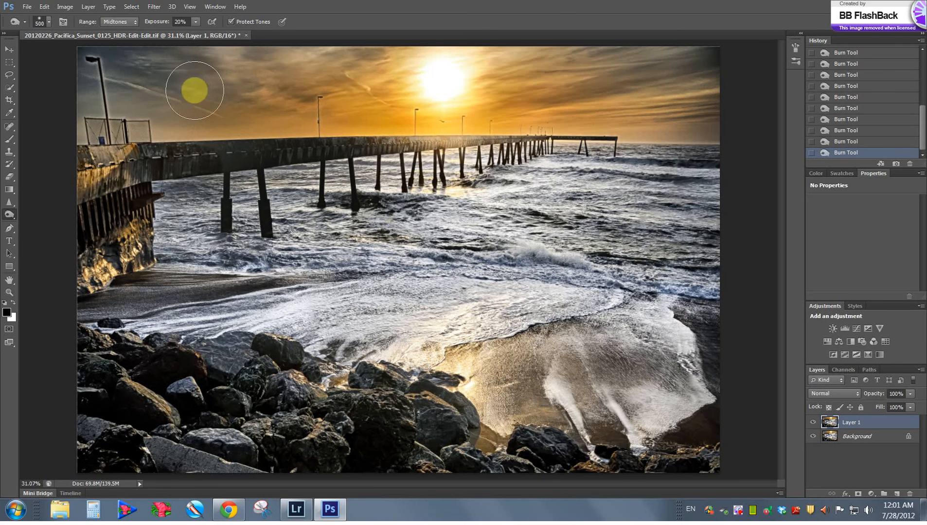
key(bracketright)
key(bracketright)
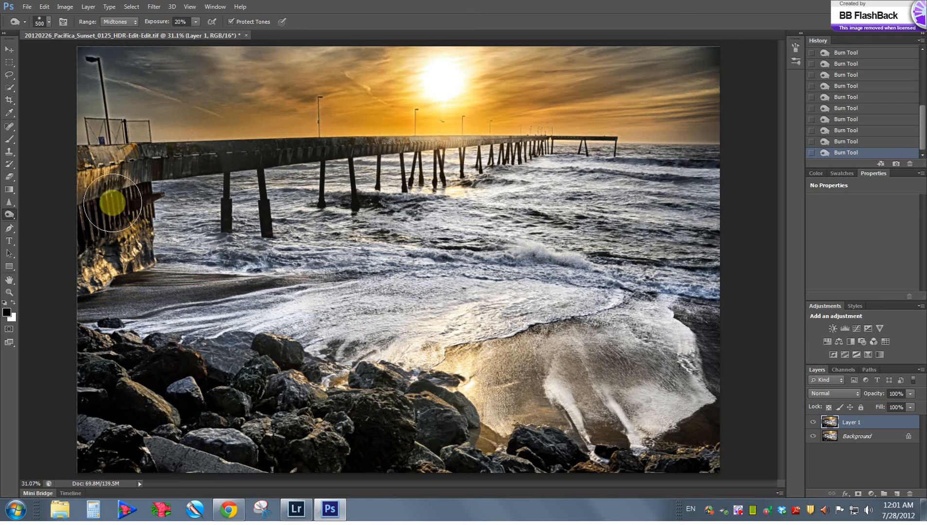
Lighten the beach foam streaks, sunlit sand, foreground surf and breaking wave using the Dodge tool at 20% exposure with a brush around 200 px
click(11, 217)
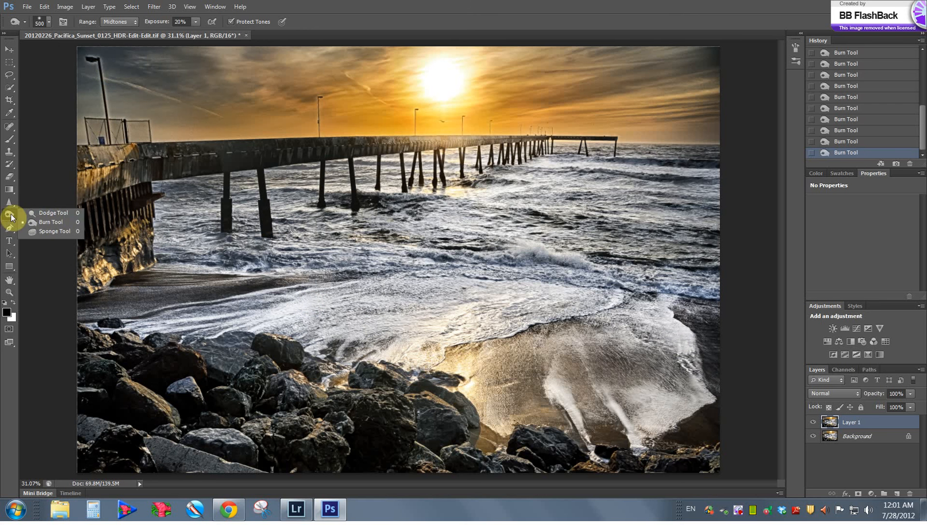
click(46, 212)
key(bracketleft)
drag(583, 435, 584, 405)
key(bracketleft)
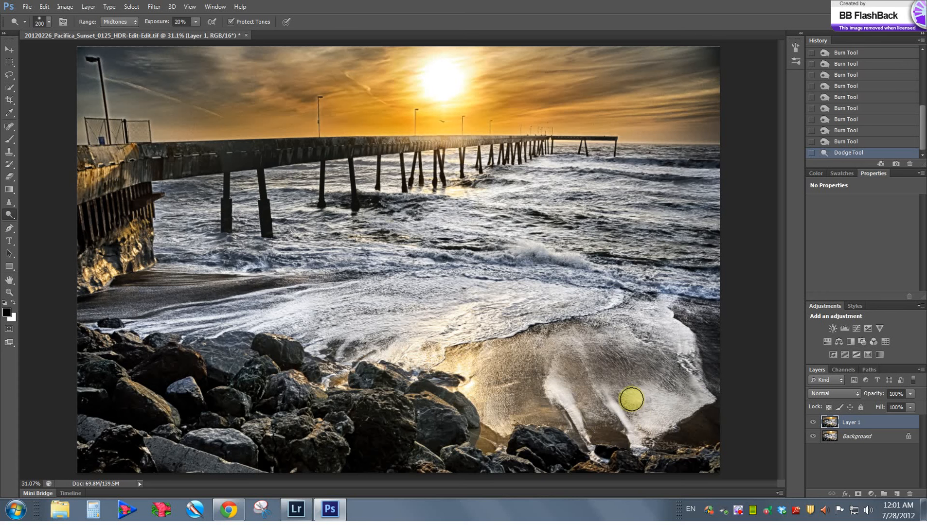
key(bracketright)
drag(464, 390, 450, 349)
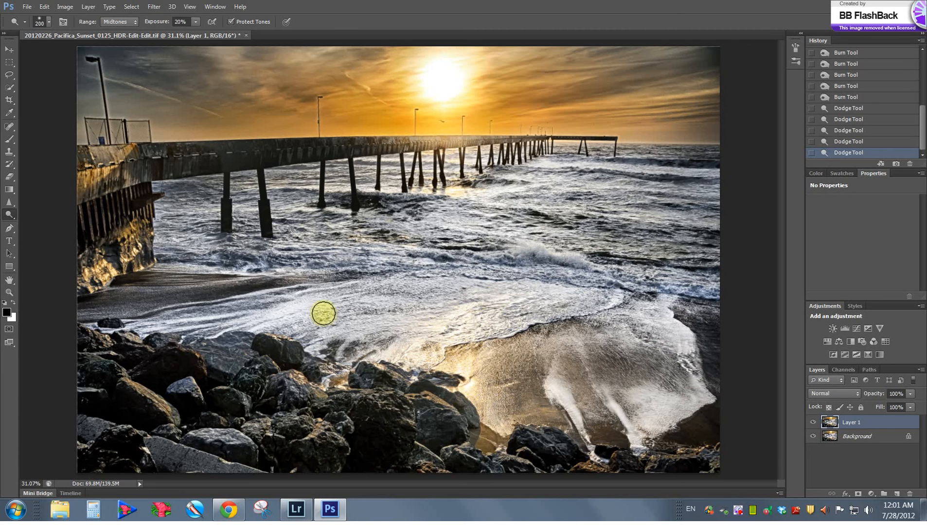
drag(324, 324, 349, 284)
mouse_move(233, 333)
mouse_down()
mouse_move(264, 284)
mouse_move(219, 267)
mouse_up()
drag(554, 265, 584, 269)
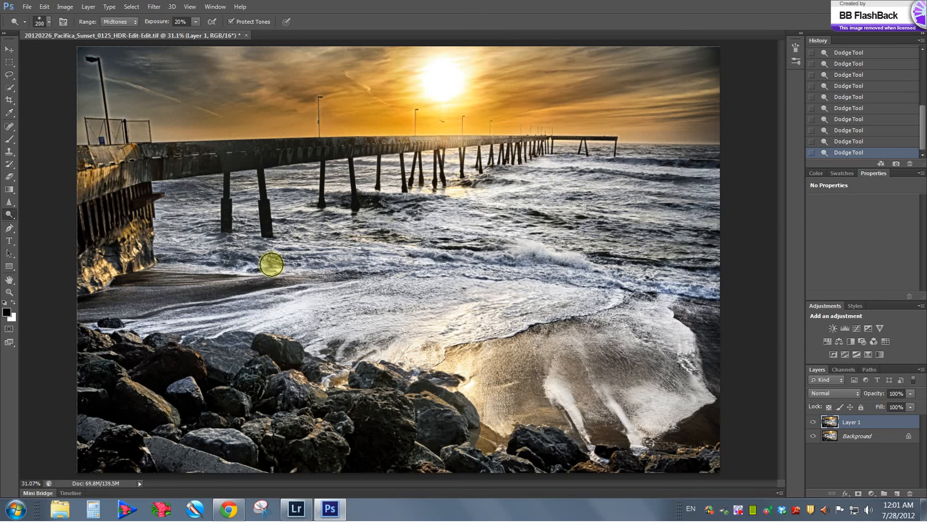
Dodge more highlights along the shoreline surf, foreground rocks and beach, varying the brush between 125 and 300 px
key(bracketleft)
key(bracketleft)
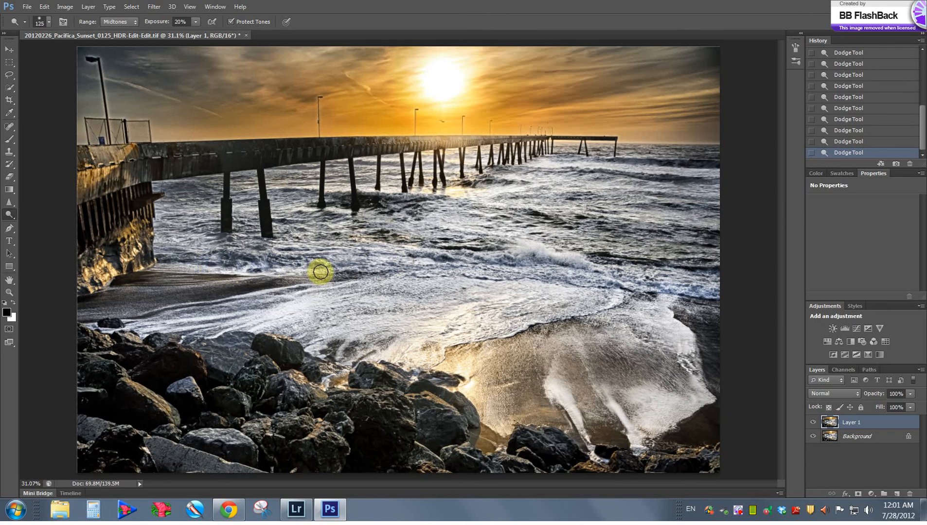
key(bracketright)
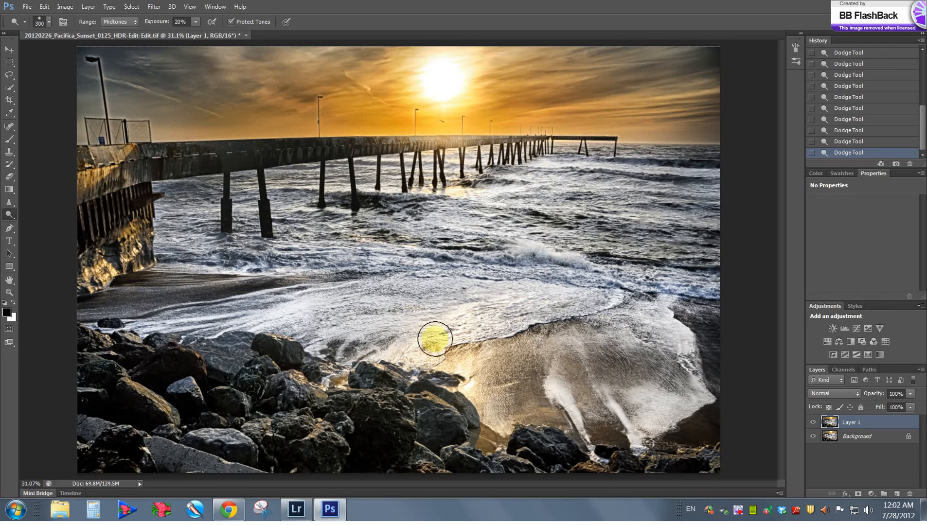
key(bracketright)
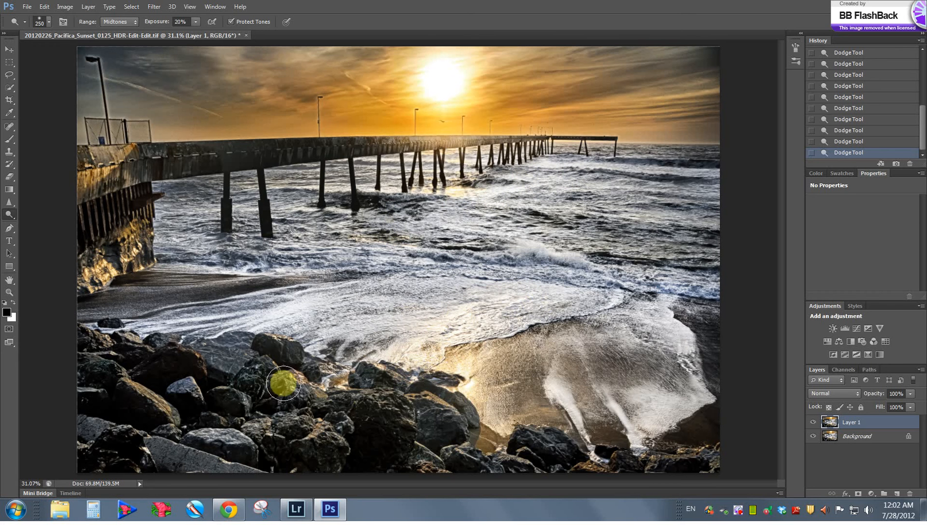
key(bracketleft)
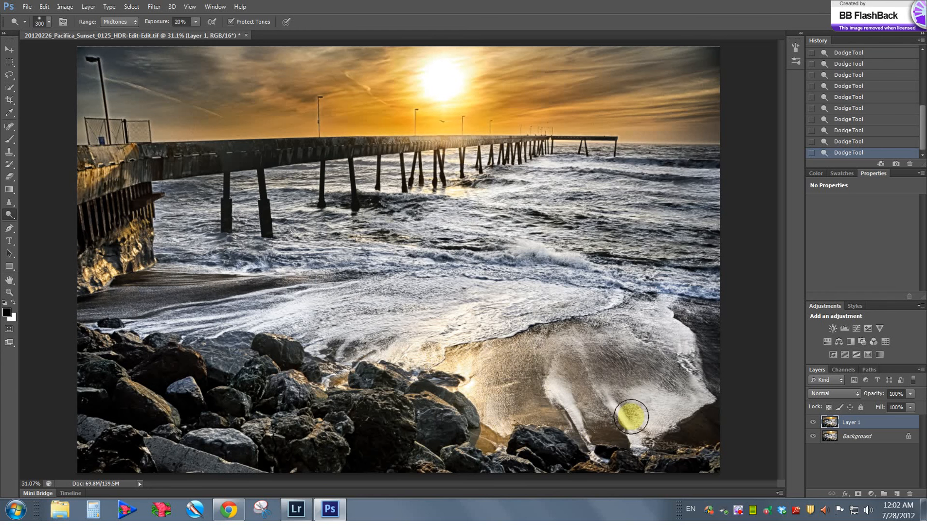
key(bracketleft)
key(bracketleft)
key(bracketleft)
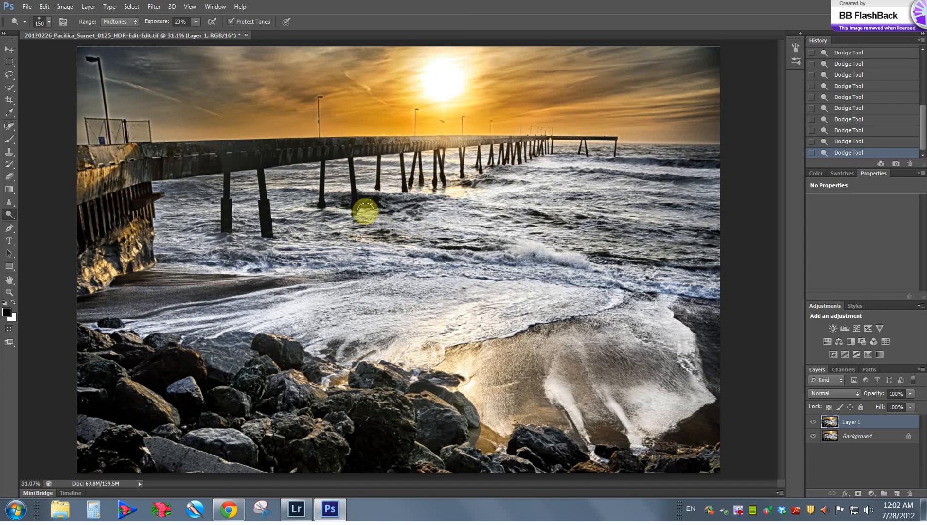
Set up the Sponge tool with a 600 px brush in Saturate mode, undoing the desaturating trial stroke on the sand
click(10, 219)
click(57, 231)
key(bracketright)
key(bracketright)
key(bracketright)
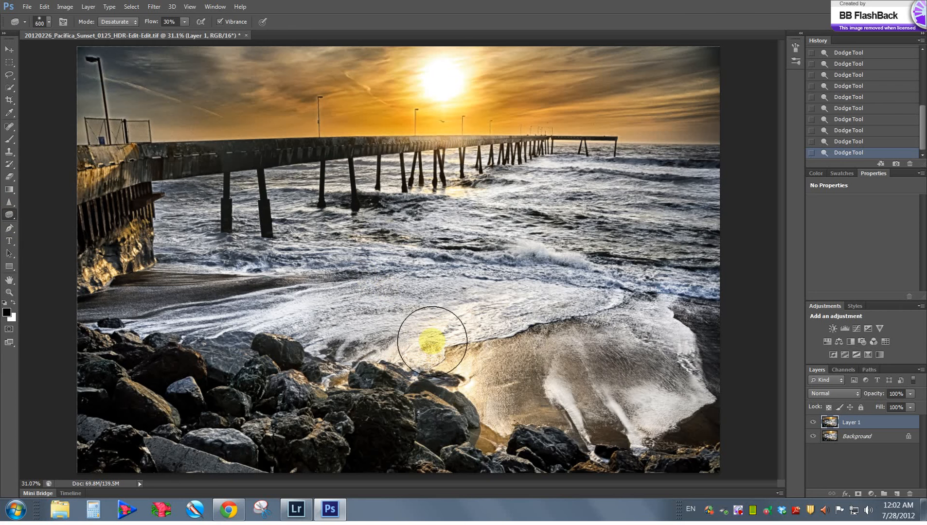
drag(512, 352, 488, 396)
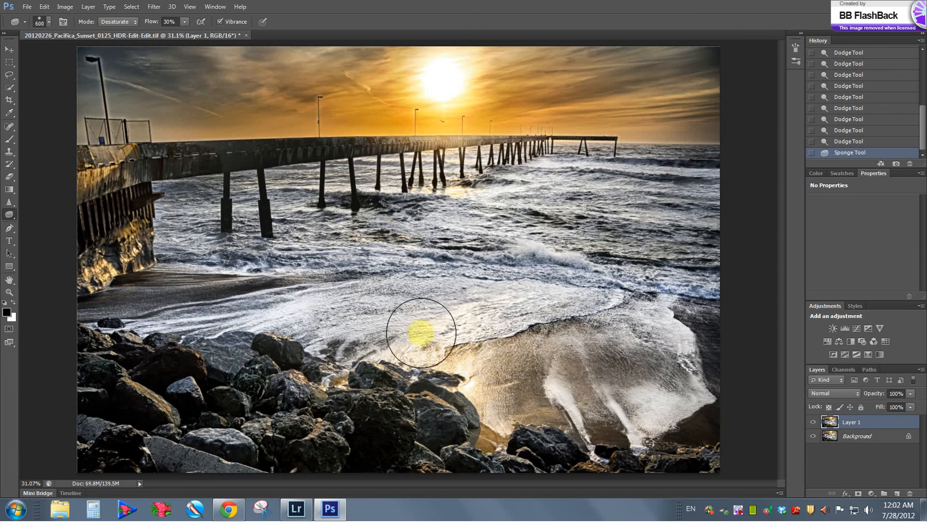
key(ctrl+z)
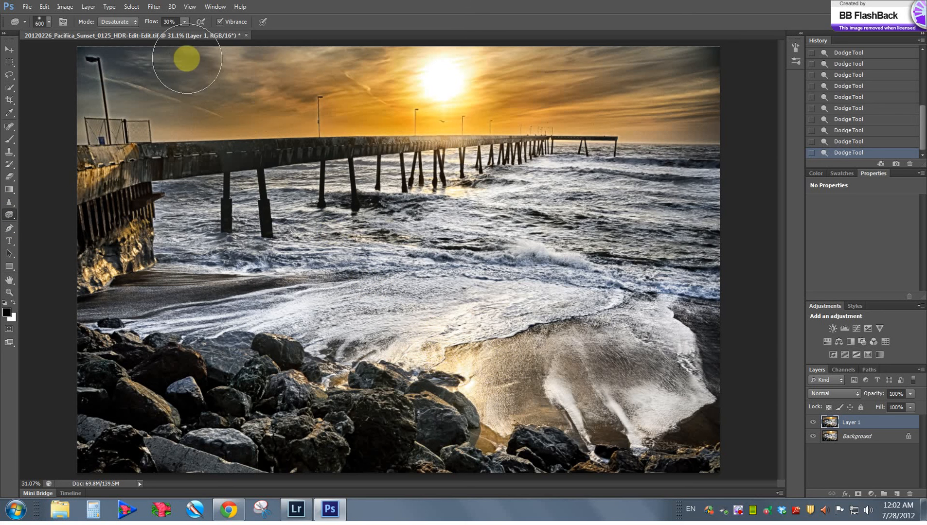
click(134, 23)
click(118, 40)
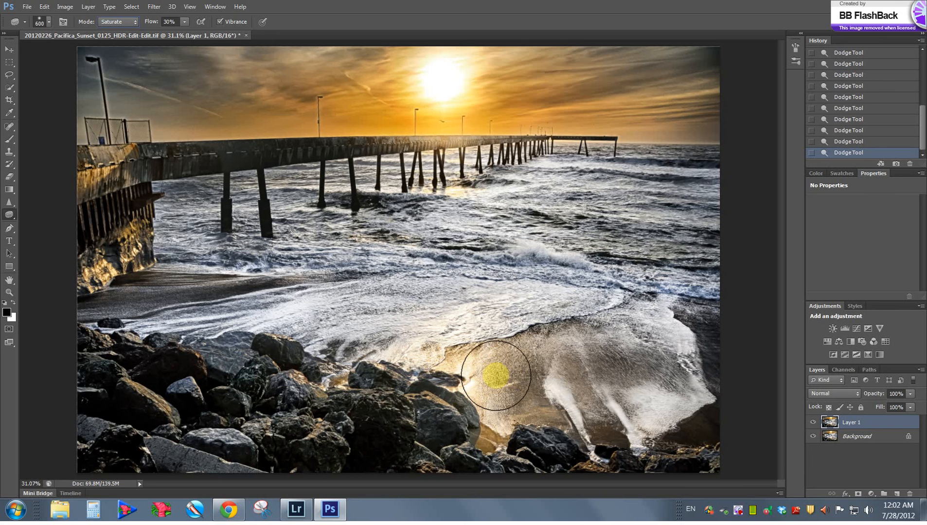
Saturate the golden sunlit sand beside the rocks with the Sponge tool, enlarging the brush to 700 px
drag(496, 375, 497, 368)
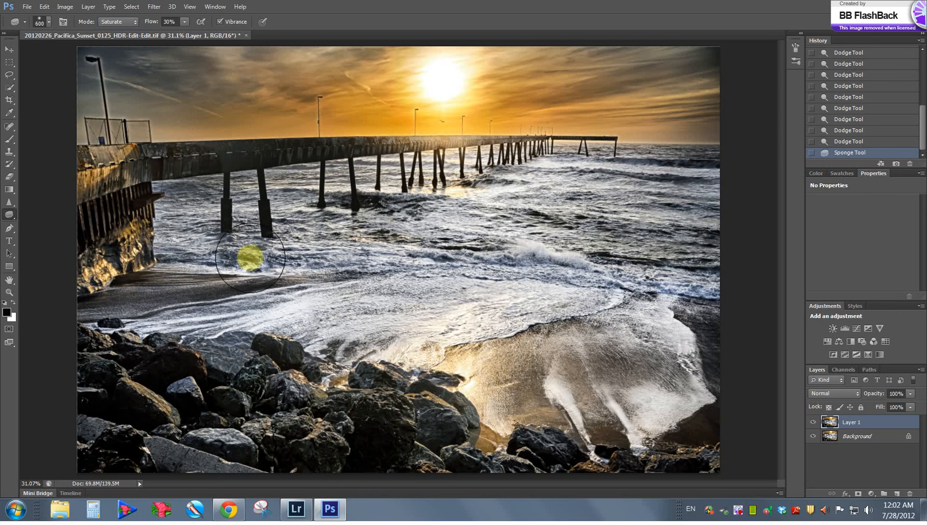
key(bracketright)
mouse_move(534, 375)
mouse_down()
mouse_move(485, 378)
mouse_move(567, 348)
mouse_move(473, 359)
mouse_up()
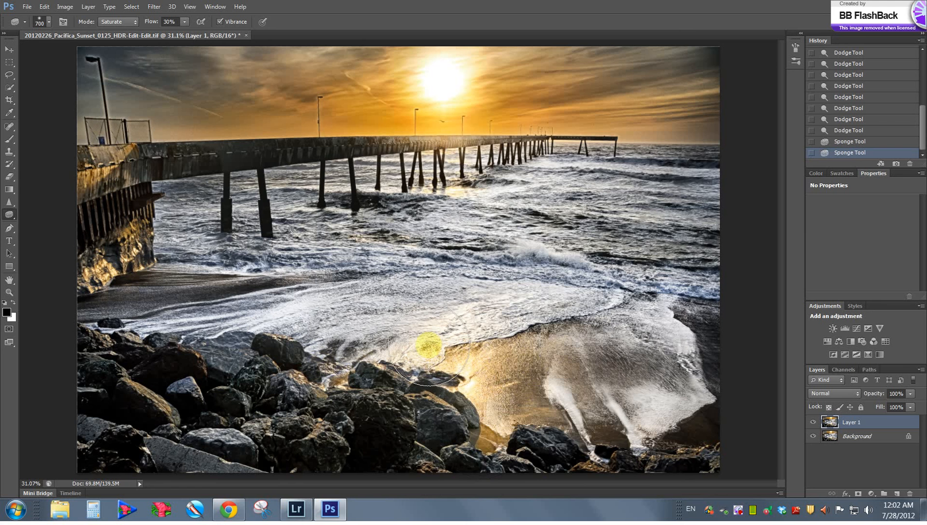
drag(470, 321, 493, 343)
Saturate the sun's reflection on the water beneath the pier with a 400 px Sponge brush
key(bracketleft)
key(bracketleft)
key(bracketleft)
drag(459, 180, 471, 195)
mouse_move(399, 239)
mouse_down()
mouse_move(435, 198)
mouse_move(478, 182)
mouse_move(428, 188)
mouse_up()
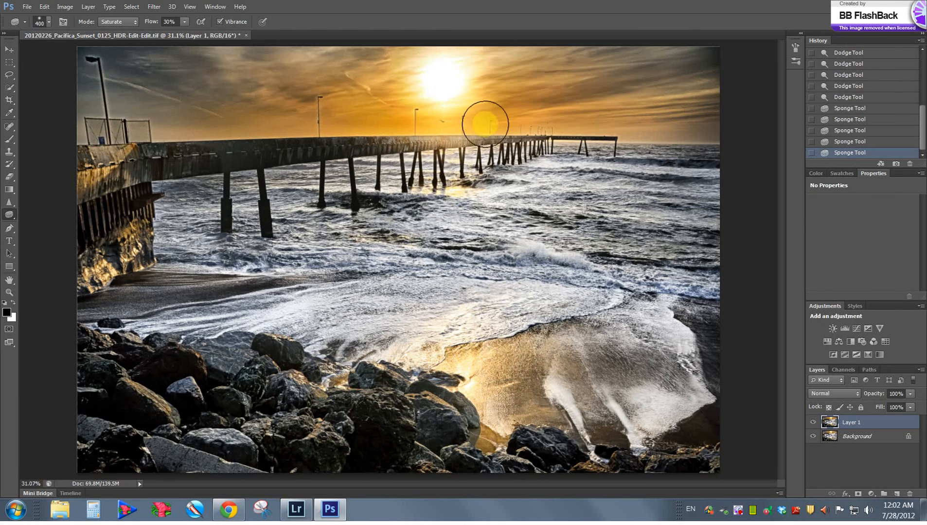
Saturate the orange sunset sky around the sun and across the clouds with the Sponge tool
drag(545, 79, 453, 109)
mouse_move(324, 86)
mouse_down()
mouse_move(569, 63)
mouse_move(621, 114)
mouse_move(602, 83)
mouse_move(683, 58)
mouse_up()
key(bracketright)
mouse_move(363, 88)
mouse_down()
mouse_move(134, 65)
mouse_move(149, 137)
mouse_move(240, 125)
mouse_move(193, 127)
mouse_move(333, 129)
mouse_move(163, 121)
mouse_move(612, 127)
mouse_move(532, 148)
mouse_move(687, 65)
mouse_move(319, 146)
mouse_up()
key(bracketleft)
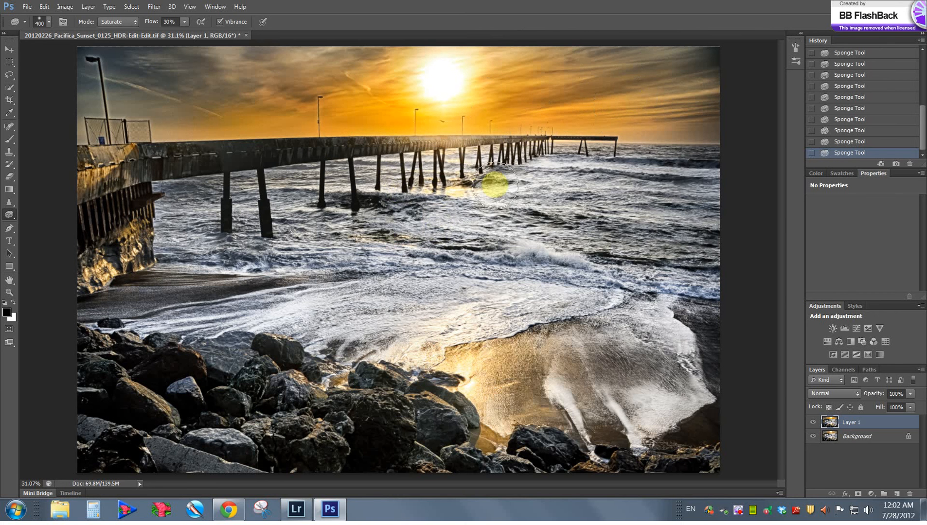
Saturate the sunlit water beneath the pier and the golden pier wall with the Sponge tool at 200 to 300 px
key(bracketleft)
key(bracketleft)
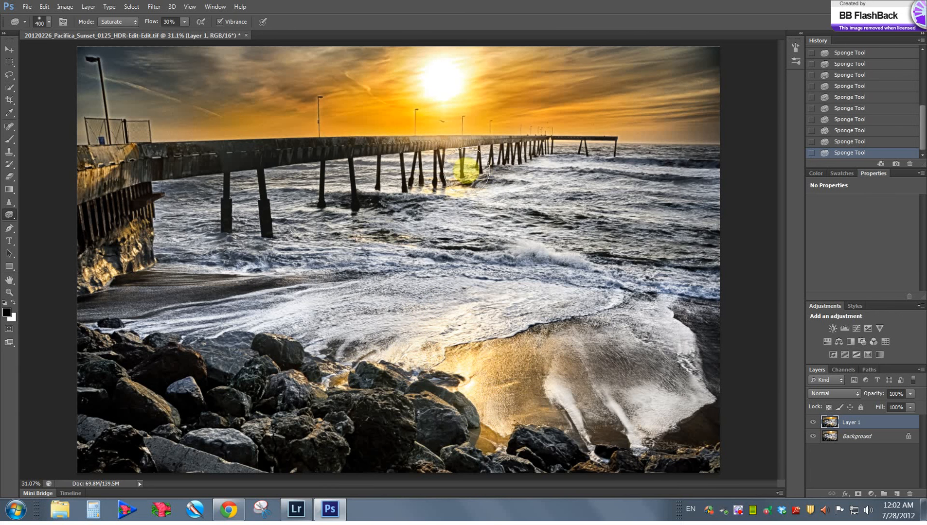
key(bracketleft)
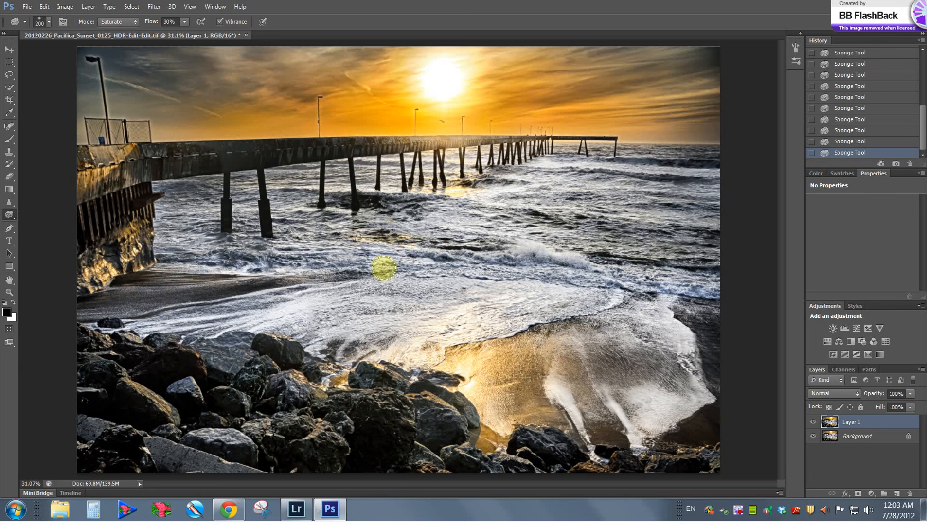
key(bracketright)
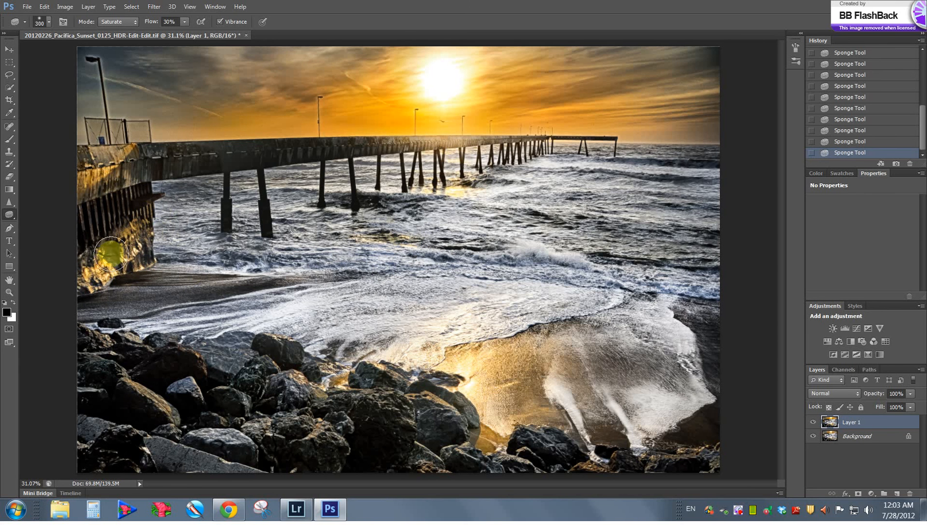
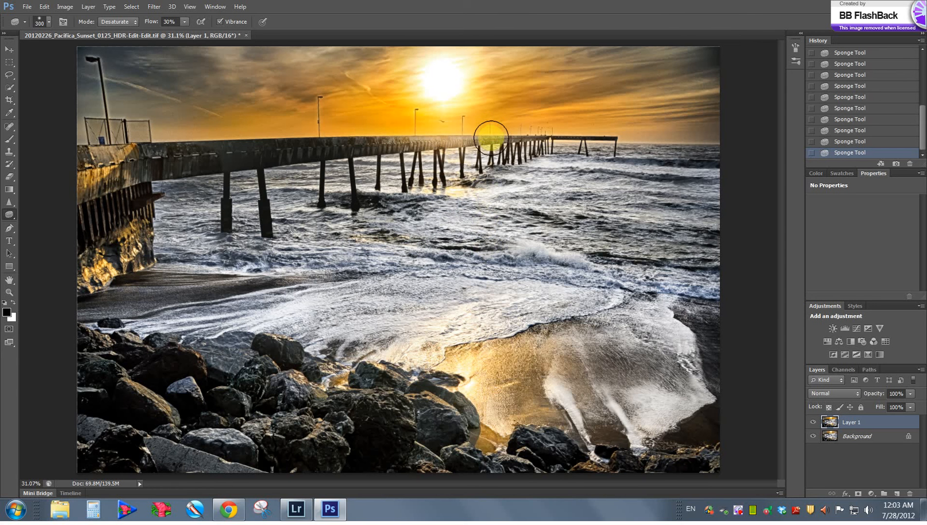
Compare the image with and without the sponged Layer 1 by repeatedly hiding and showing it
click(814, 423)
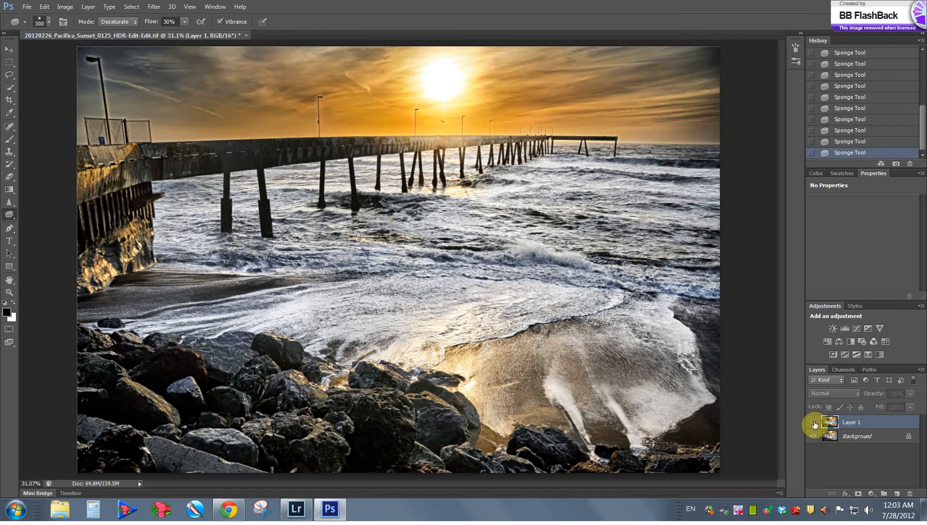
click(814, 424)
click(815, 424)
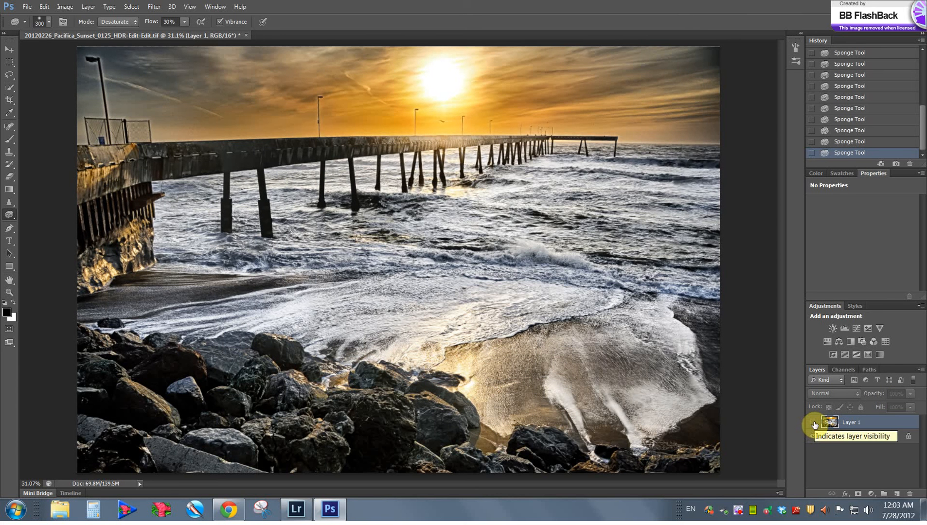
click(815, 423)
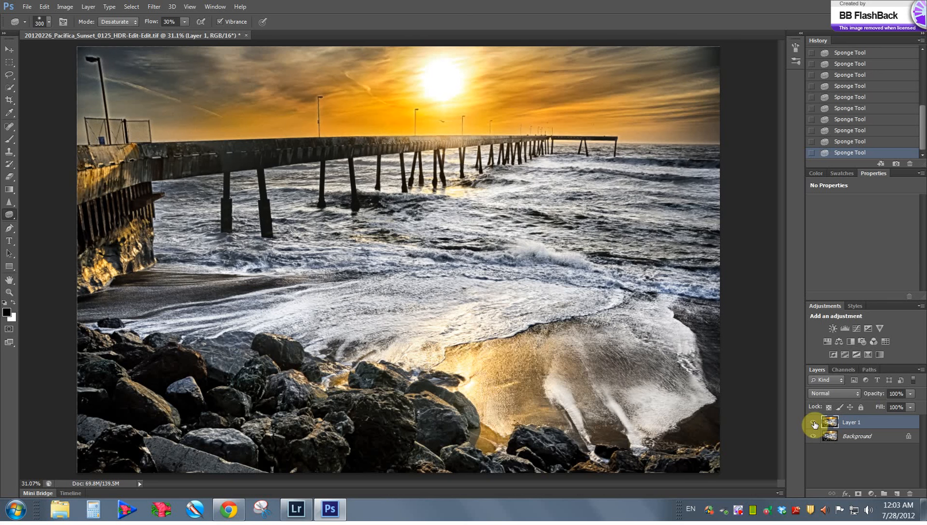
click(814, 424)
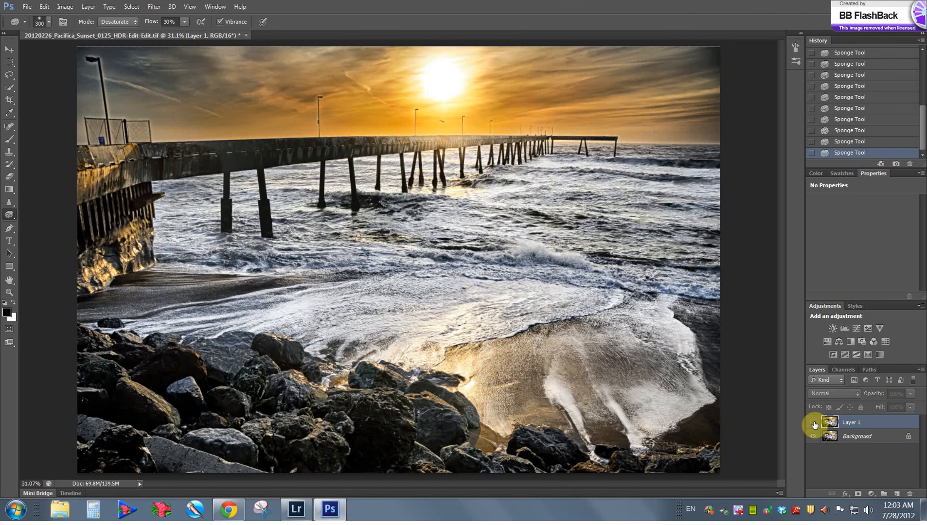
click(814, 424)
click(815, 424)
click(814, 424)
click(815, 424)
click(815, 424)
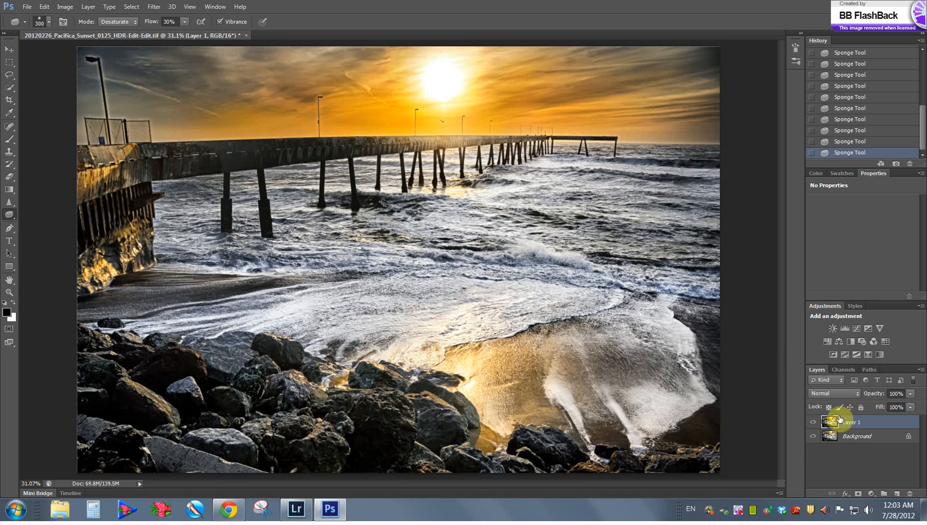
click(814, 424)
click(814, 423)
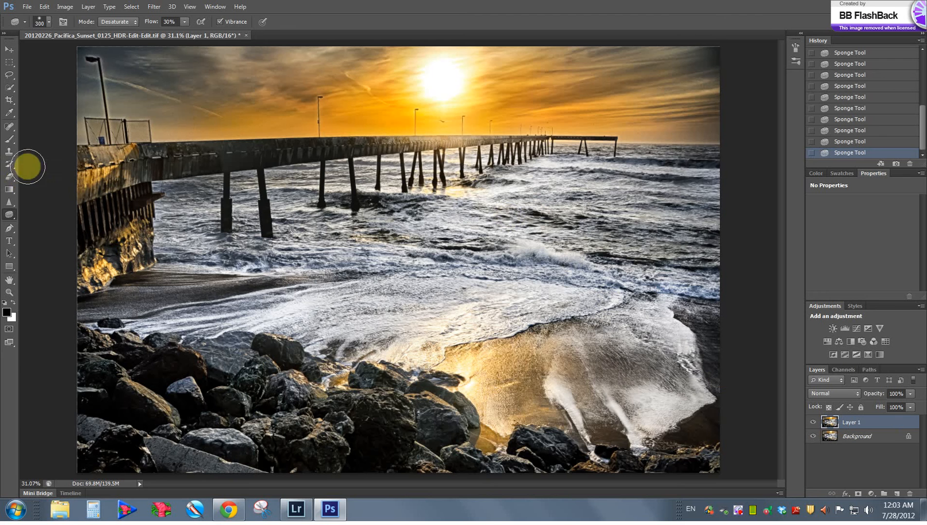
Burn the midtones across the sea and along the shoreline by the pier wall at 20% exposure, enlarging the brush to 800 px
click(8, 216)
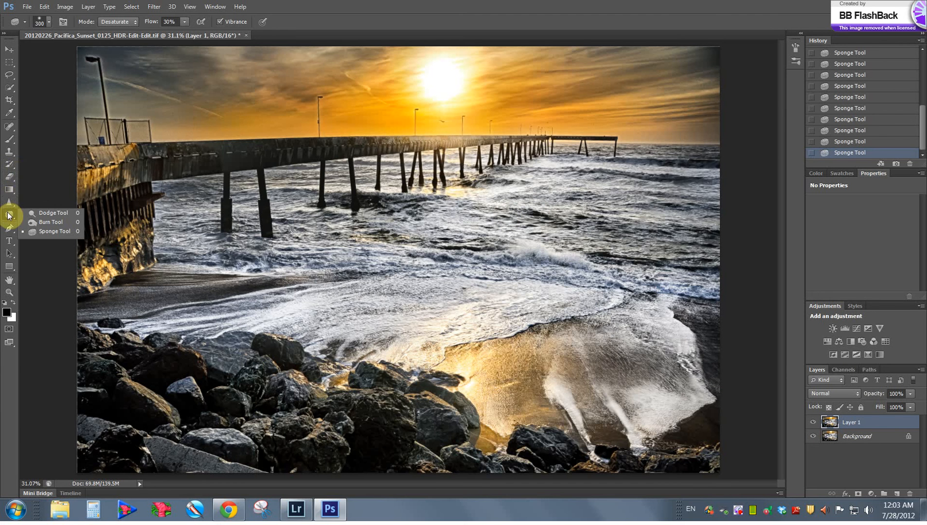
click(57, 222)
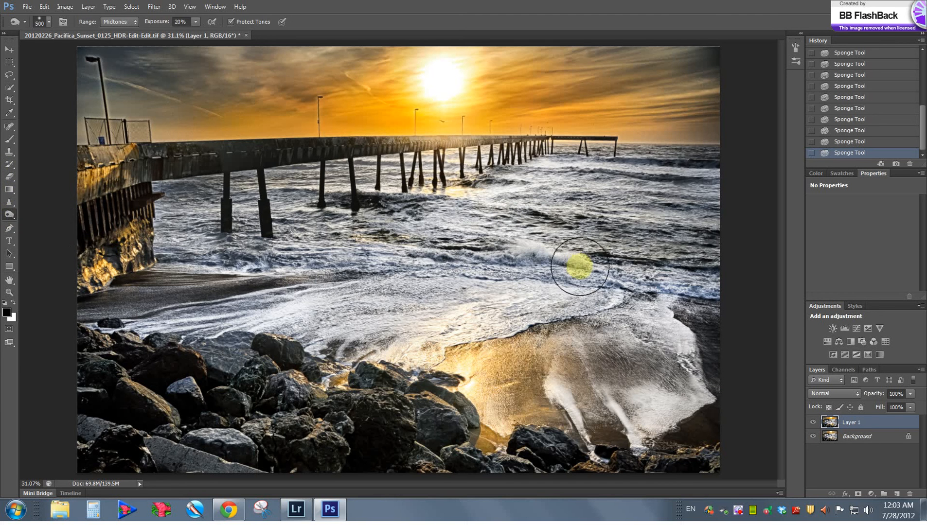
key(bracketright)
key(bracketright)
key(bracketleft)
mouse_move(703, 217)
mouse_down()
mouse_move(462, 155)
mouse_move(191, 199)
mouse_up()
mouse_move(185, 241)
mouse_down()
mouse_move(300, 213)
mouse_move(238, 213)
mouse_move(193, 310)
mouse_move(256, 321)
mouse_move(161, 331)
mouse_up()
key(bracketright)
drag(243, 264, 222, 261)
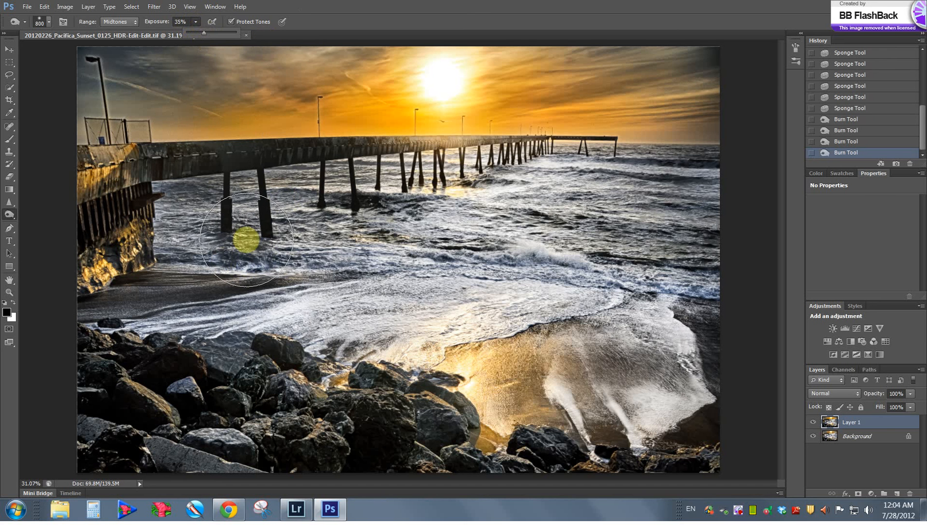
Burn the shallows and the water around the pier pilings at 35% exposure, reducing the brush from 800 to 250 px
mouse_move(246, 240)
mouse_down()
mouse_move(289, 289)
mouse_move(320, 298)
mouse_move(278, 297)
mouse_up()
key(bracketleft)
key(bracketleft)
key(bracketleft)
click(269, 180)
drag(368, 203, 375, 203)
click(366, 183)
key(bracketleft)
click(427, 174)
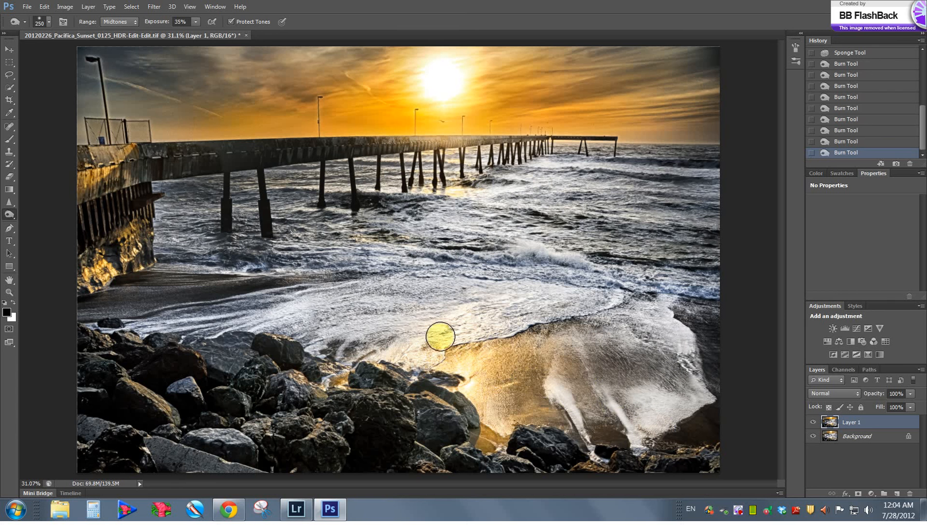
Burn the photo's right edge beside the wet sand with a 500 px brush at 35% exposure
key(bracketright)
key(bracketright)
key(bracketright)
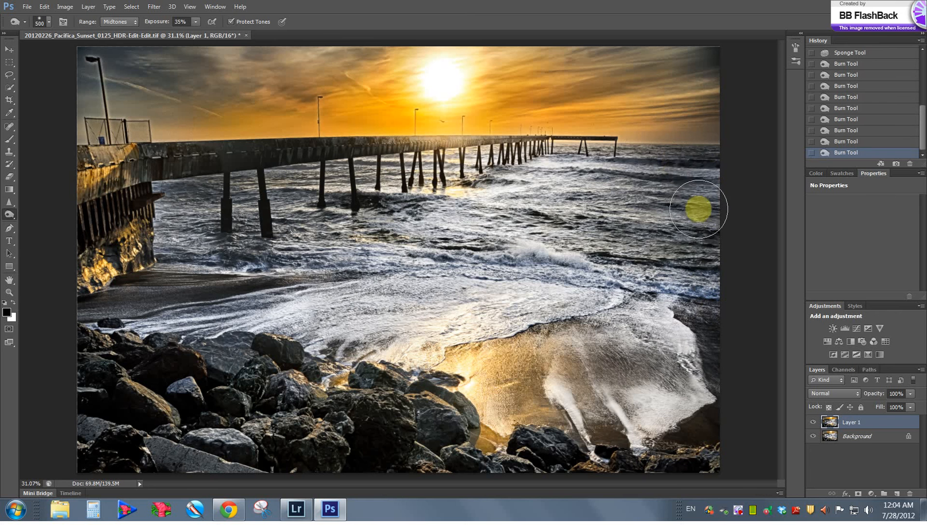
mouse_move(731, 340)
mouse_down()
mouse_move(706, 255)
mouse_move(691, 272)
mouse_move(629, 268)
mouse_move(674, 189)
mouse_move(700, 192)
mouse_move(702, 182)
mouse_move(732, 291)
mouse_up()
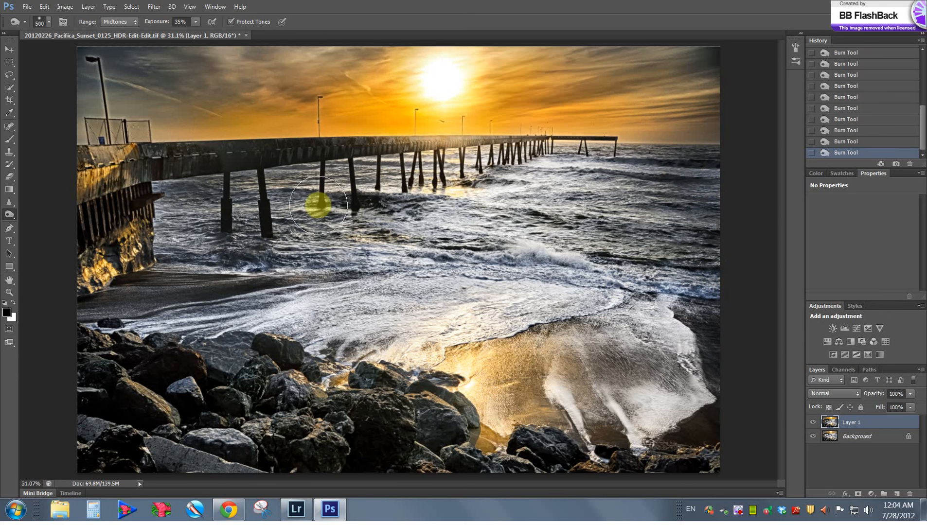
Burn the water under the pier with a 250 px brush and the foreground rocks with a brush enlarged to 700 px
key(bracketleft)
key(bracketleft)
key(bracketleft)
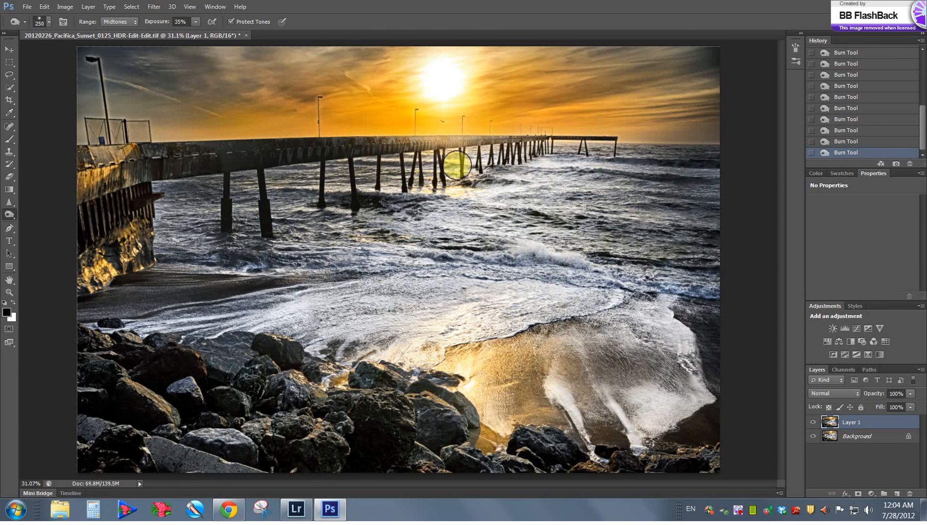
key(bracketright)
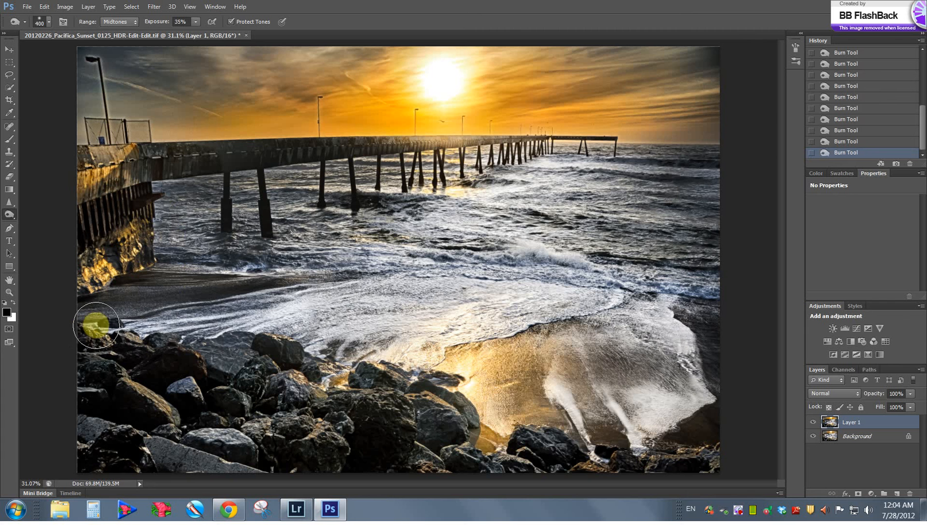
key(bracketright)
key(bracketright)
key(bracketright)
key(bracketright)
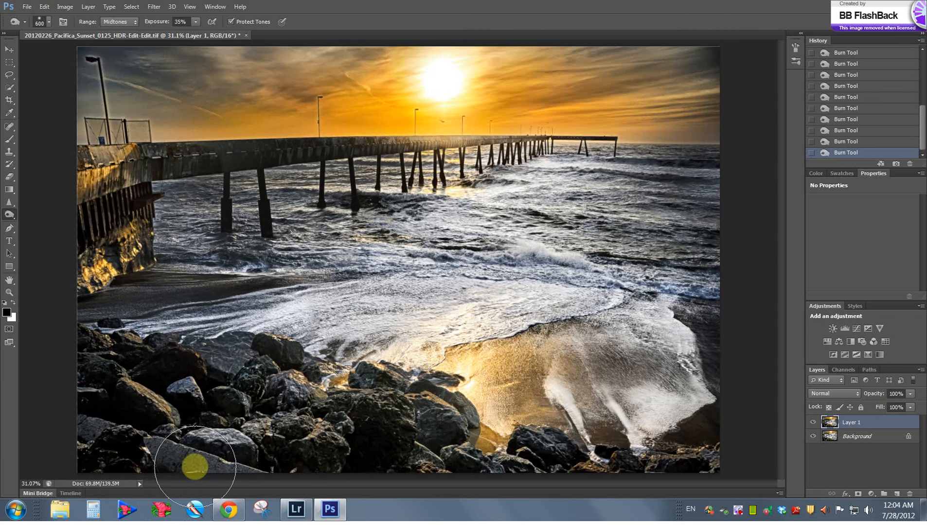
key(bracketright)
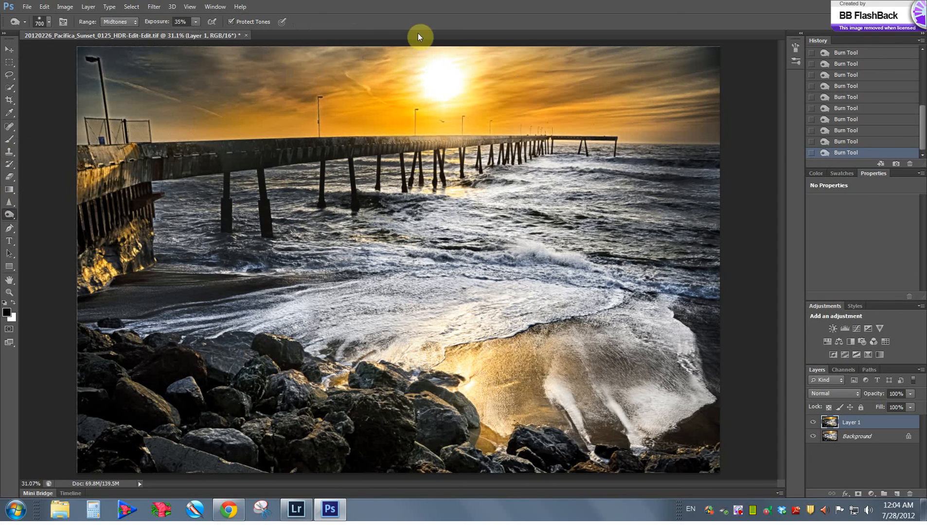
Float the image in its own window, view it maximized, and restore it to the workspace between the panels
drag(421, 34, 367, 46)
key(super+Up)
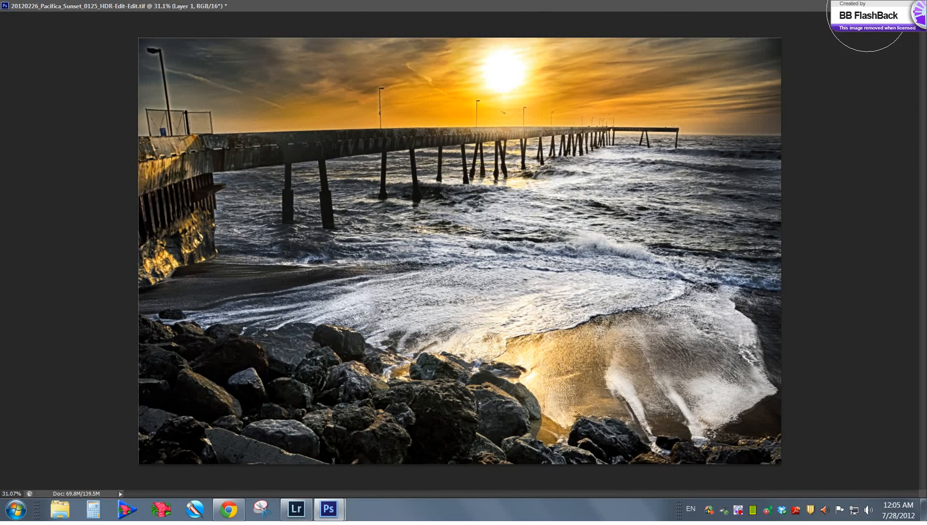
click(896, 6)
drag(295, 53, 350, 45)
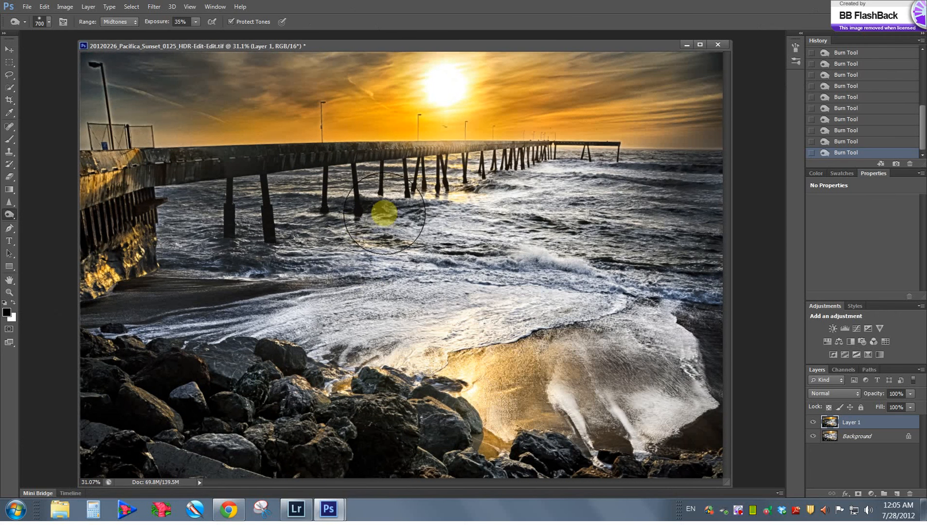
Compare the burned photo with the original background by hiding and showing Layer 1
key(bracketleft)
key(bracketright)
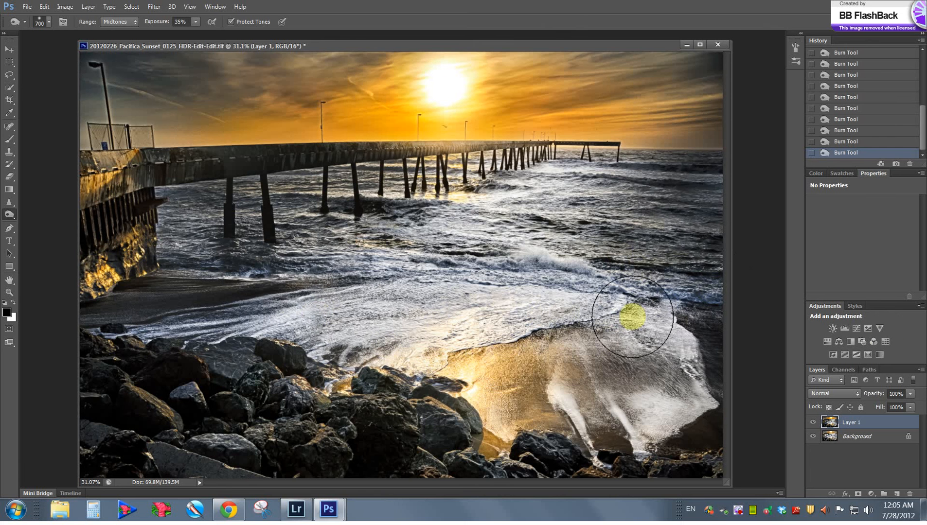
click(813, 424)
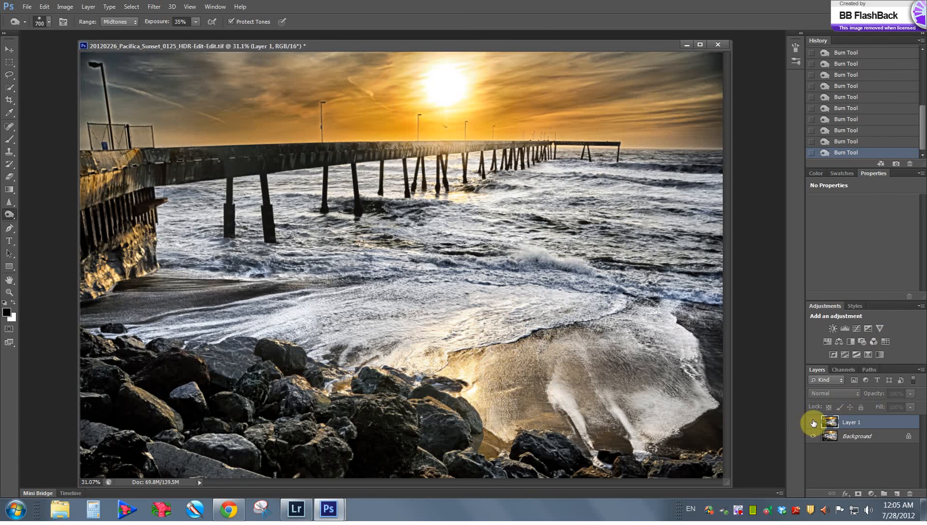
click(813, 424)
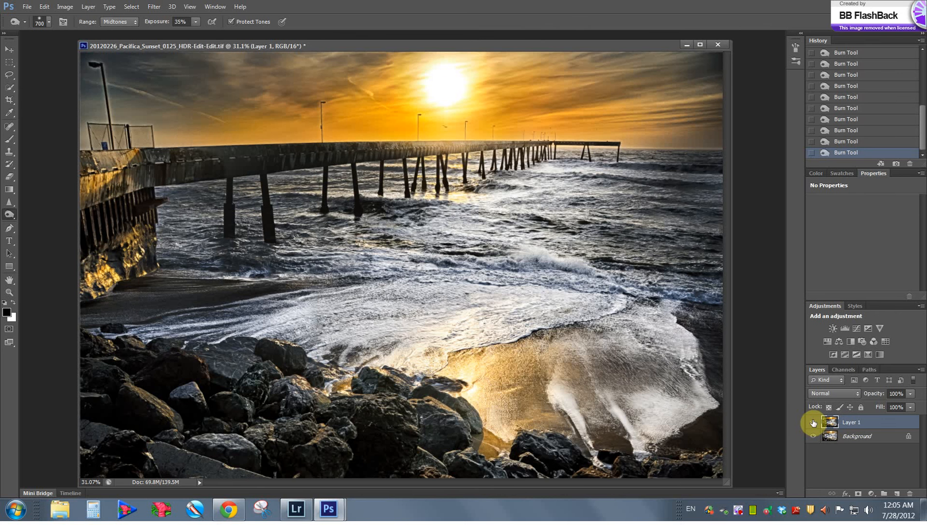
click(813, 423)
click(813, 423)
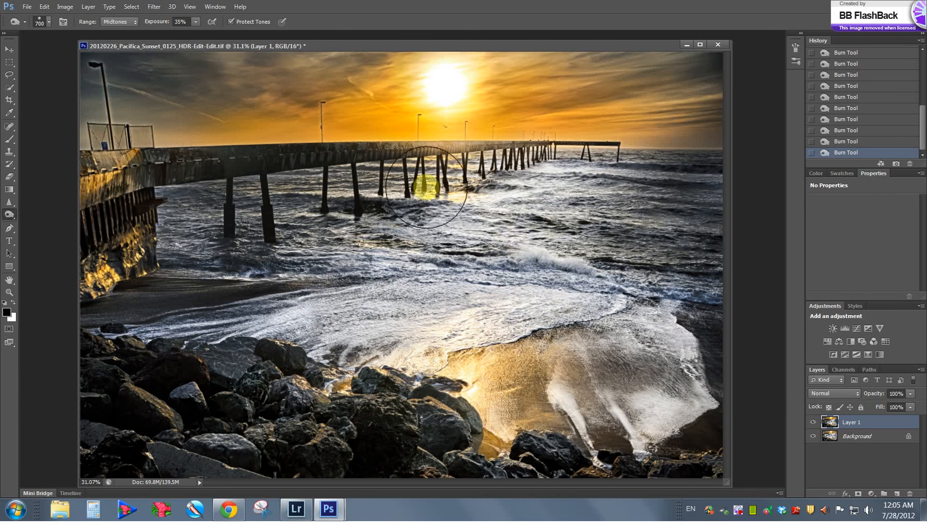
Burn the water near the pier's far end with a 250 px brush, and the sky with a 700 px brush at 10% exposure
key(bracketleft)
key(bracketleft)
key(bracketleft)
key(bracketleft)
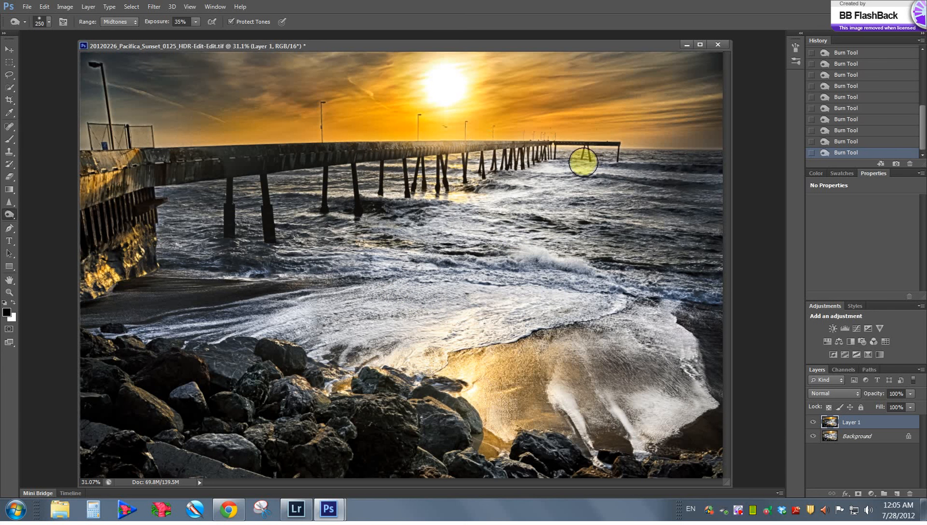
key(bracketright)
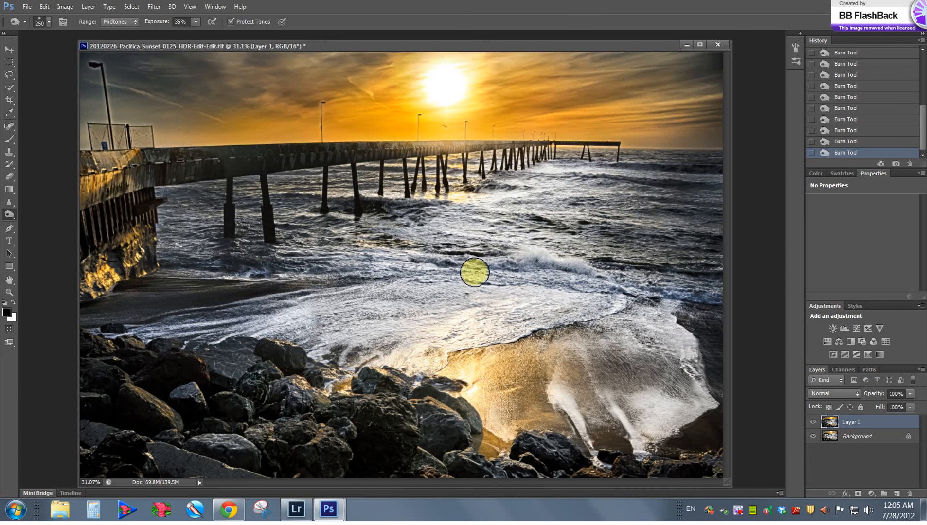
key(bracketright)
key(bracketright)
key(bracketright)
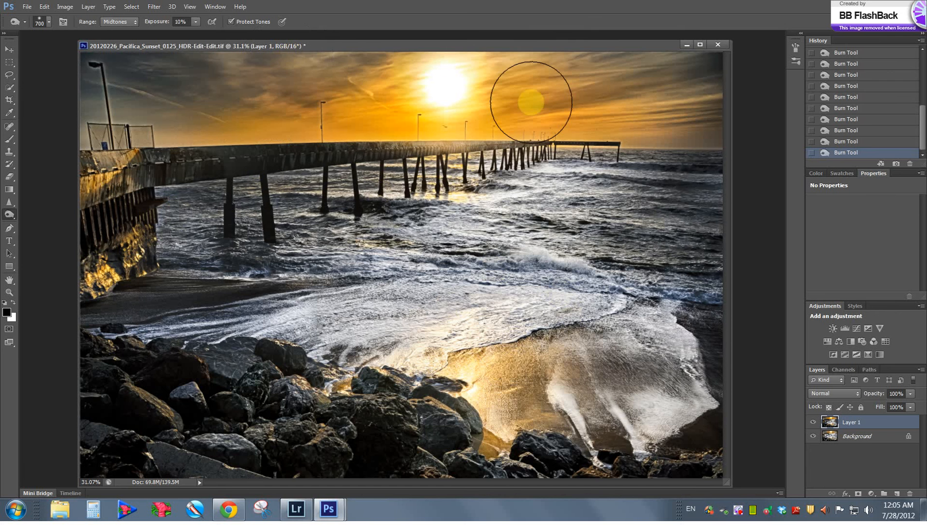
Check Layer 1 against the background, merge it down, and duplicate the merged background onto a new layer
click(813, 423)
click(812, 423)
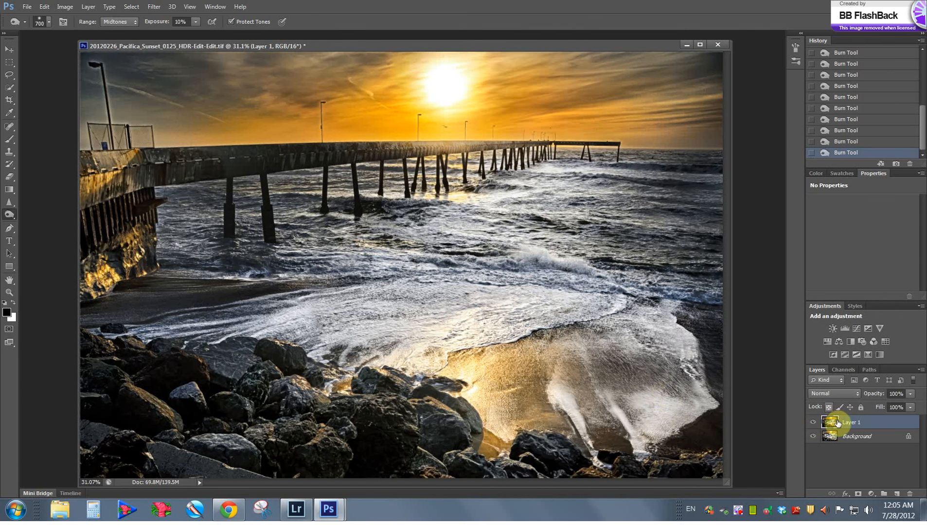
key(ctrl+e)
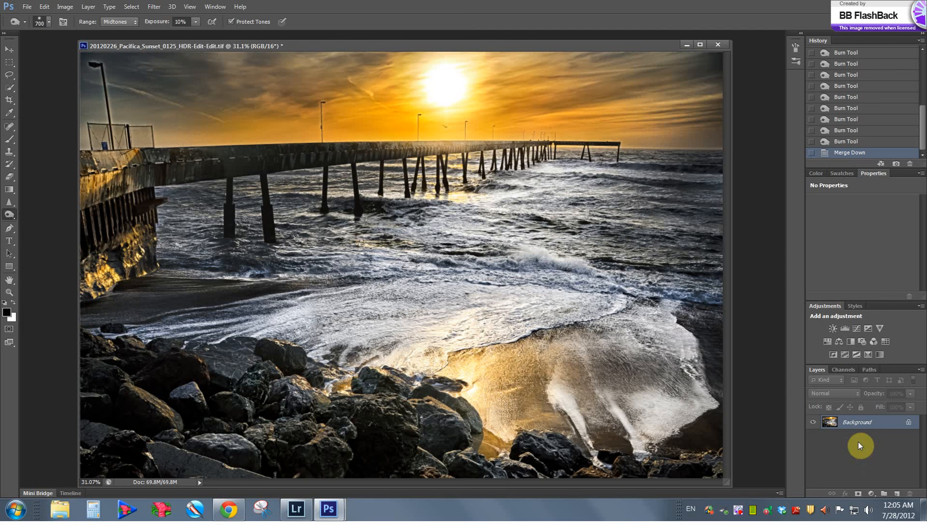
key(ctrl+j)
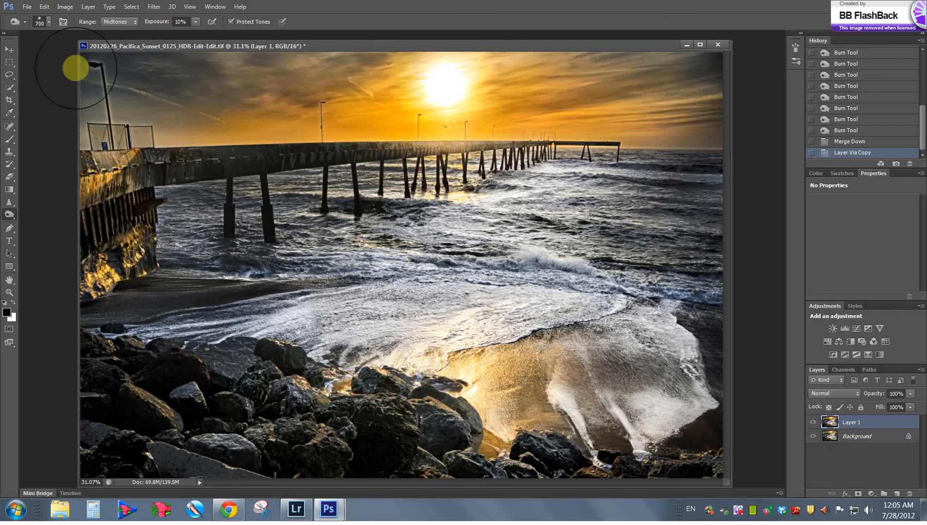
click(154, 6)
mouse_move(196, 188)
click(302, 223)
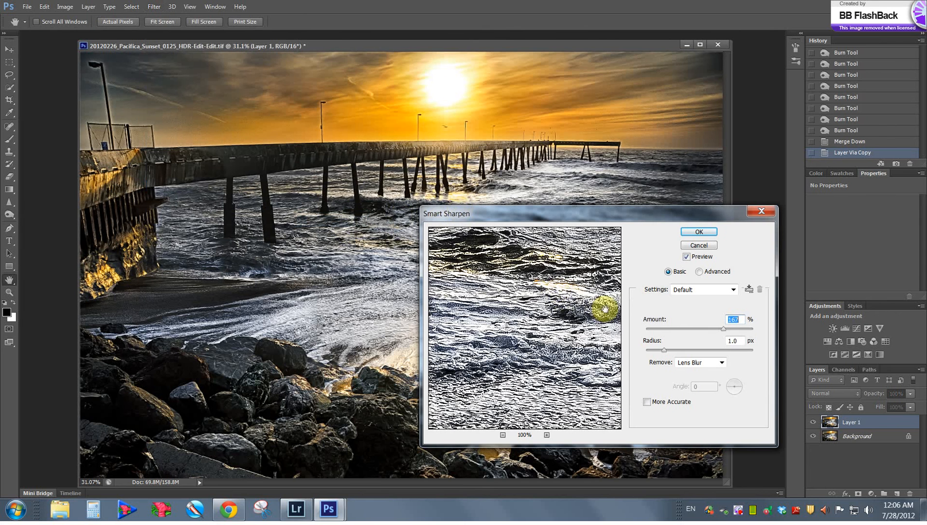
drag(570, 330, 565, 399)
drag(529, 286, 528, 369)
drag(520, 302, 572, 386)
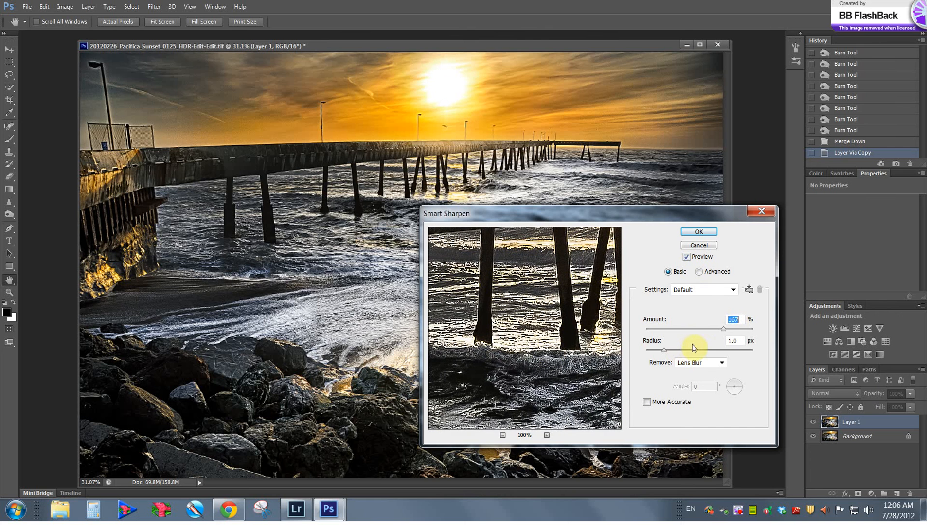
drag(585, 306, 569, 389)
drag(547, 304, 382, 232)
drag(589, 343, 544, 310)
drag(558, 362, 542, 283)
drag(534, 387, 537, 301)
drag(553, 374, 662, 357)
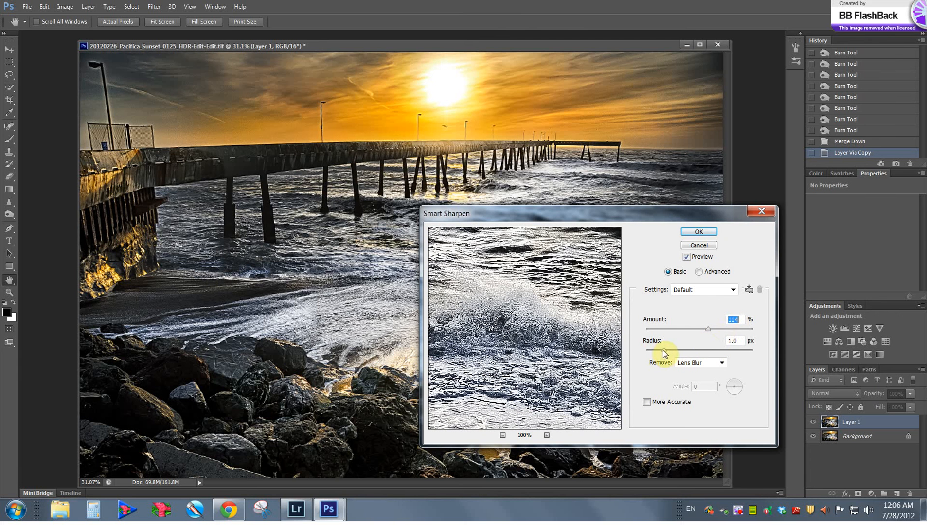
drag(576, 360, 551, 308)
drag(516, 390, 596, 312)
drag(537, 350, 622, 289)
drag(546, 337, 542, 381)
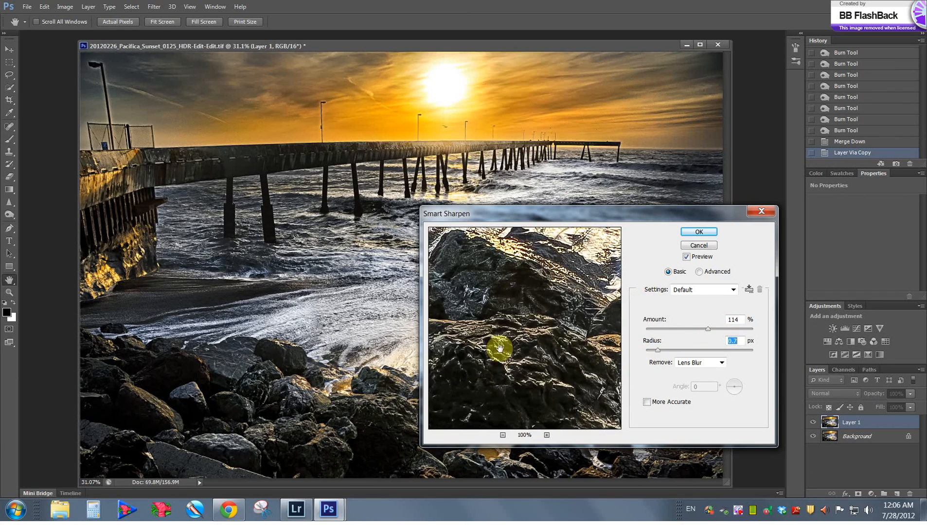
drag(503, 314, 524, 384)
drag(534, 303, 508, 313)
drag(516, 365, 477, 339)
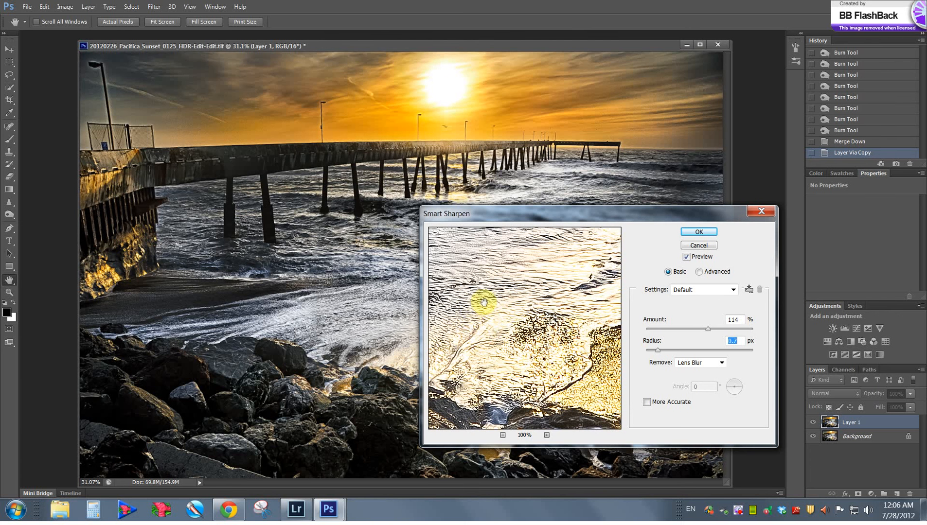
drag(534, 318, 511, 356)
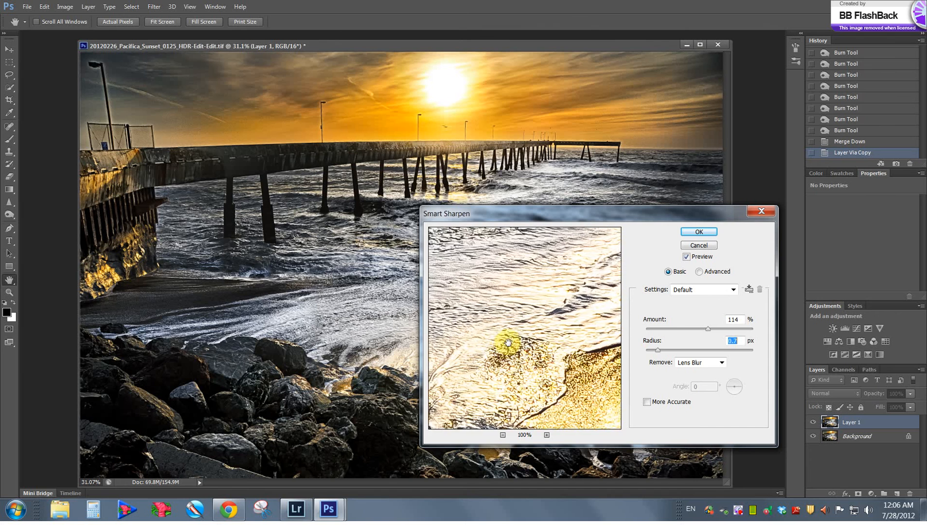
drag(478, 321, 520, 343)
drag(495, 252, 510, 363)
drag(511, 288, 518, 381)
drag(544, 276, 404, 372)
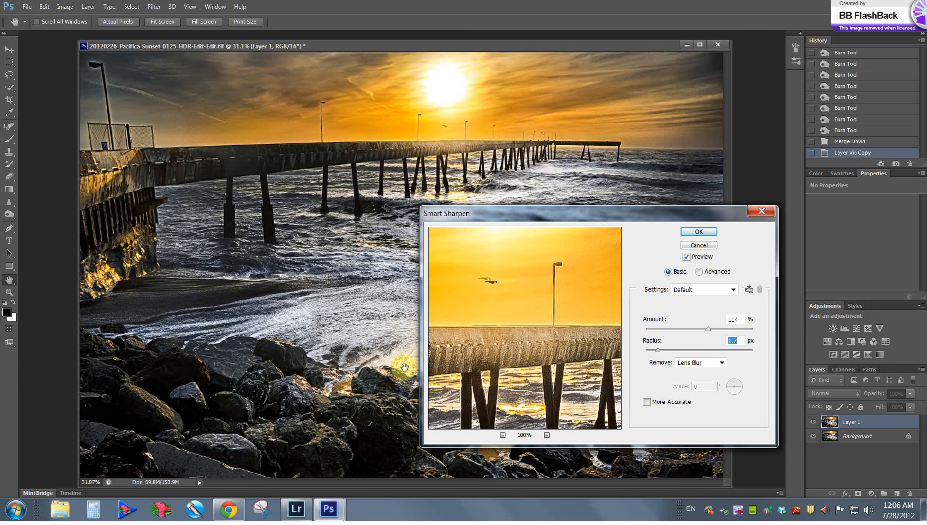
click(694, 246)
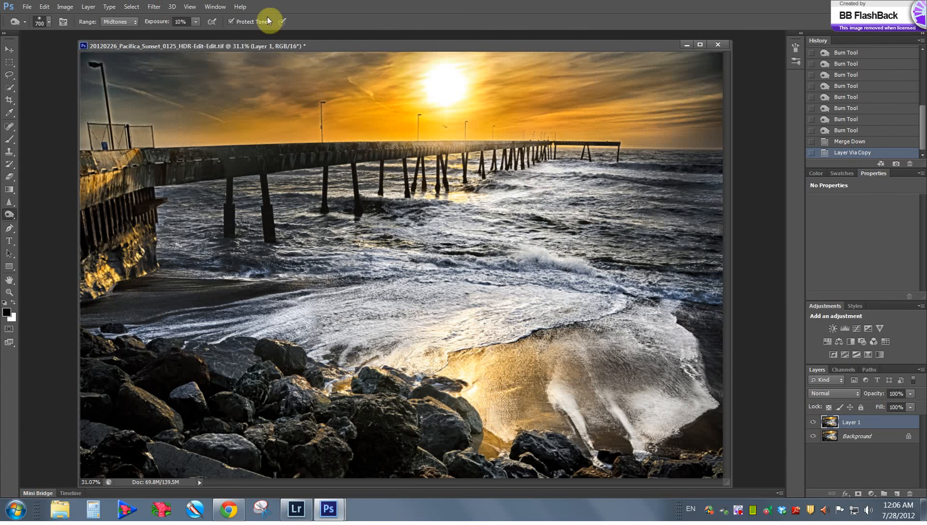
Apply Smart Sharpen to Layer 1 at 167% amount and 1.0 px radius, removing Lens Blur, after comparing the preview on and off
click(155, 6)
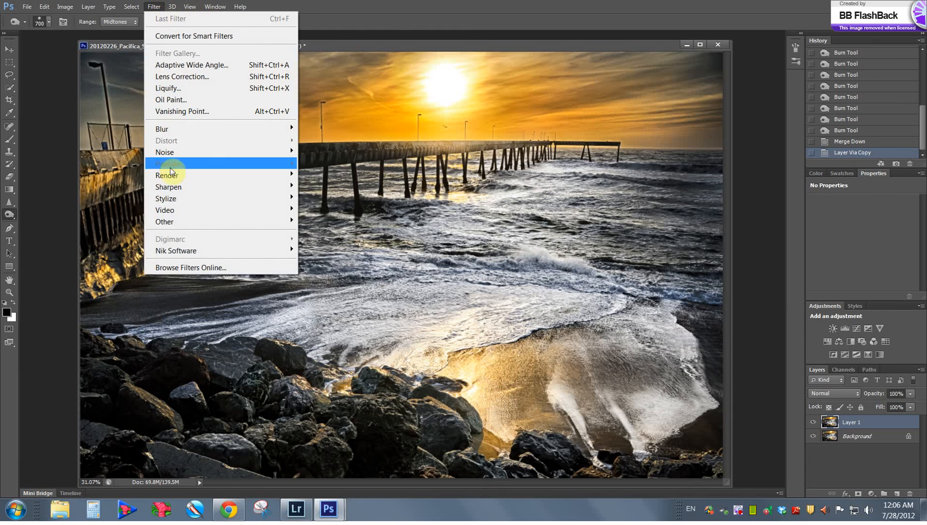
mouse_move(171, 187)
click(330, 223)
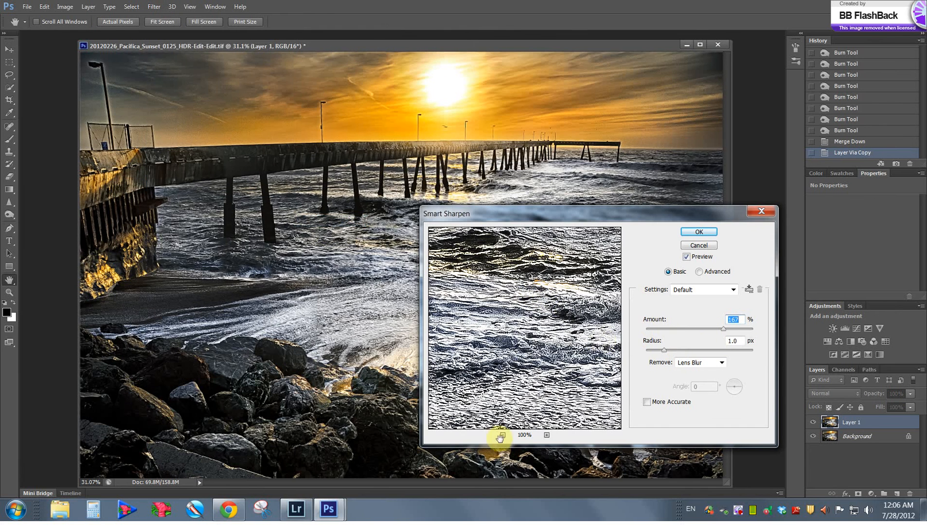
click(504, 435)
drag(510, 212, 652, 99)
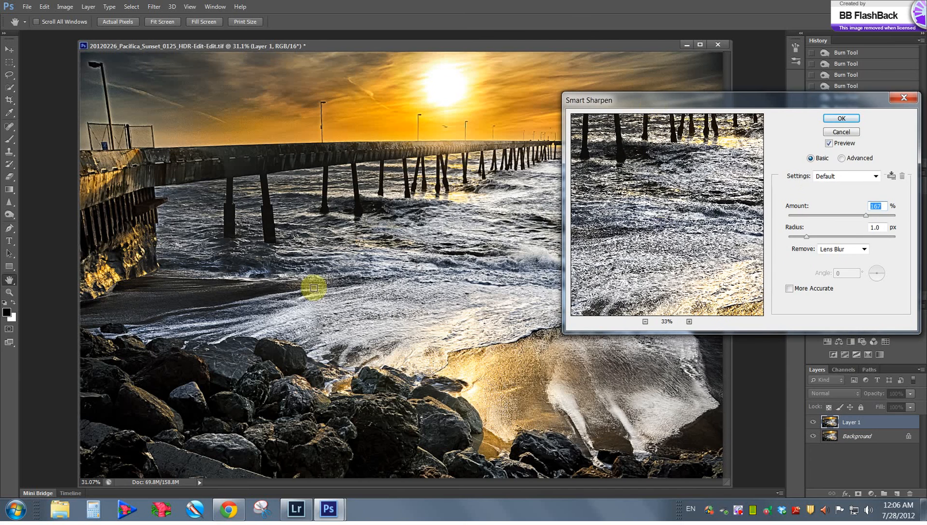
click(830, 144)
click(831, 146)
click(831, 146)
click(831, 146)
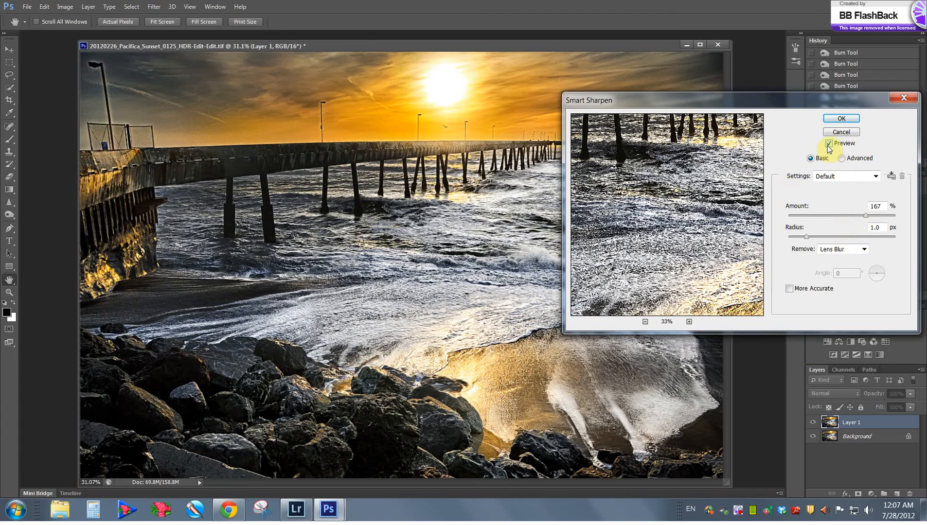
click(836, 121)
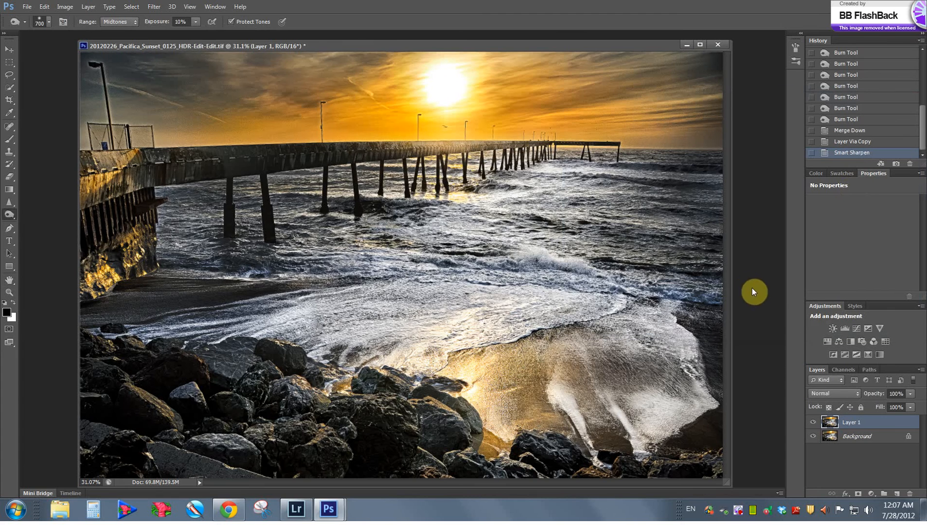
Compare sharpened Layer 1 with the background by hiding and showing it, and view the image in full-screen mode
click(812, 424)
click(812, 425)
click(812, 424)
click(812, 424)
key(f)
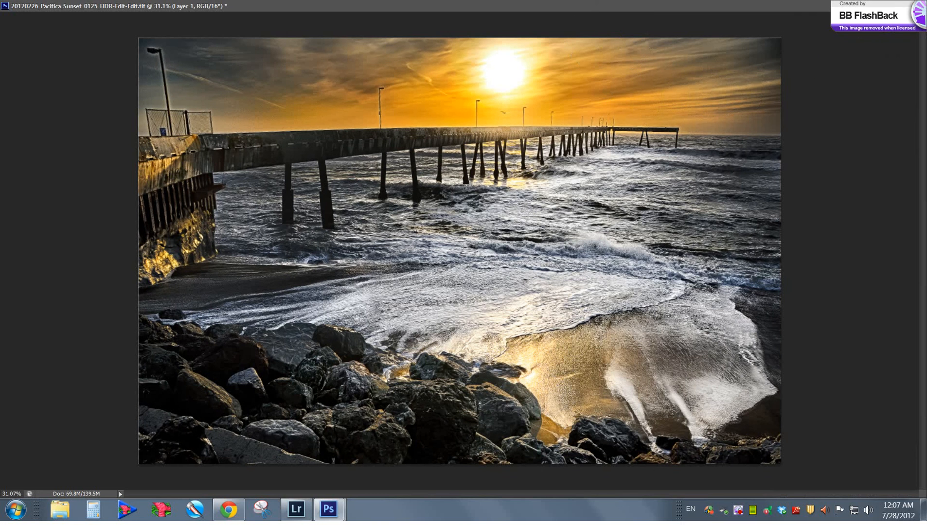
key(f)
Fit the floating image to the screen and dock its window as a document tab
drag(592, 42, 607, 43)
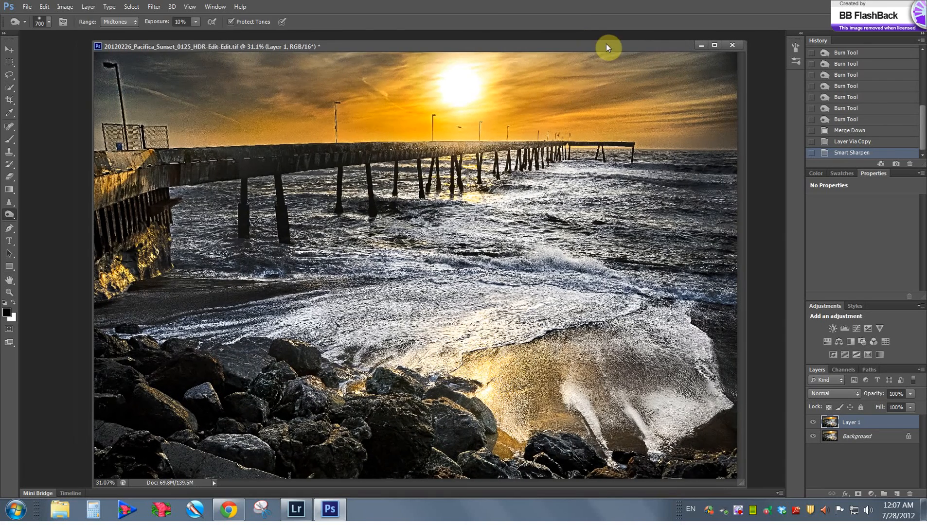
key(z)
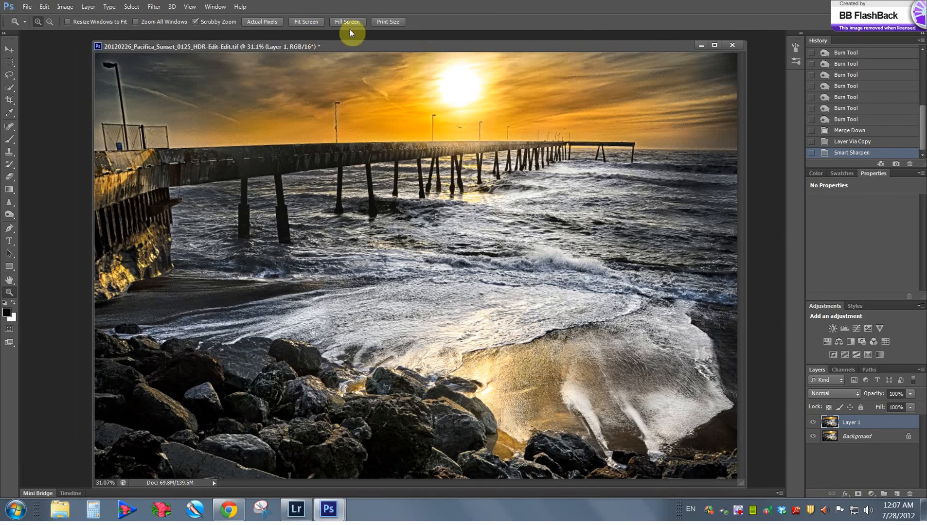
click(313, 22)
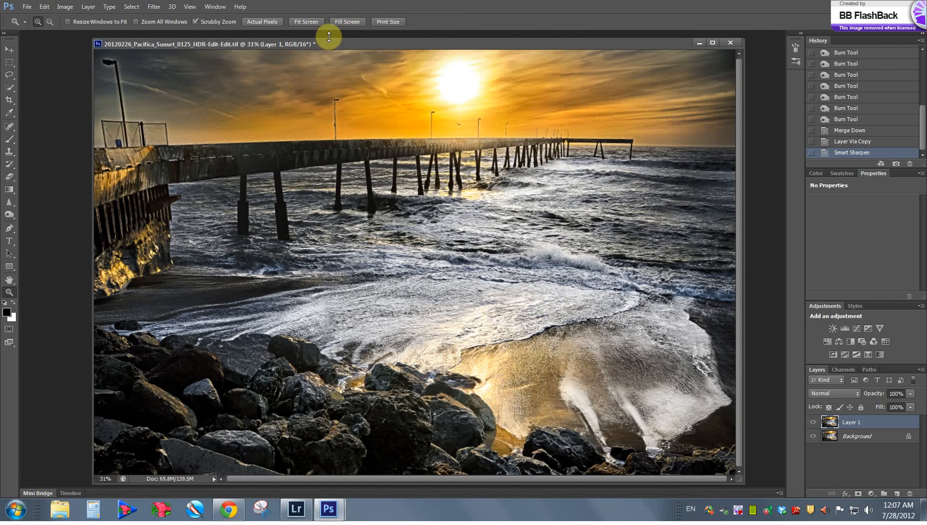
drag(337, 44, 339, 34)
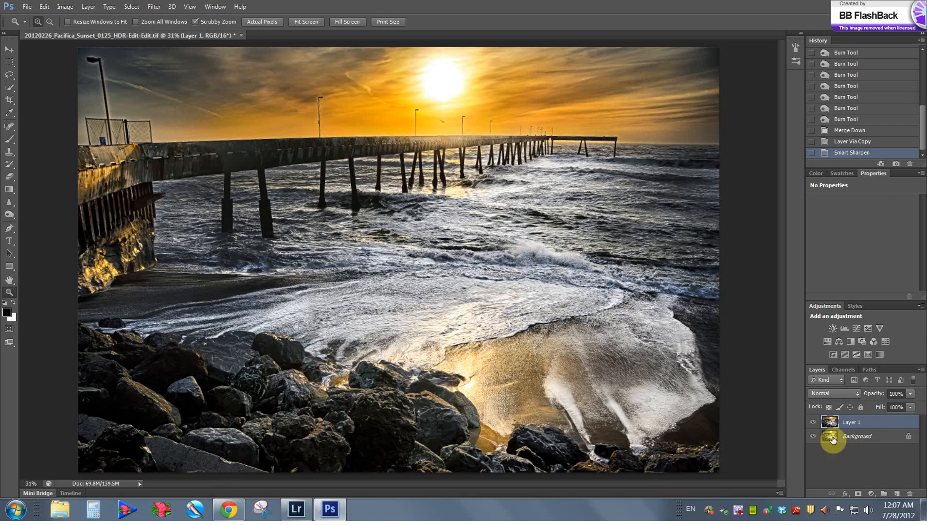
Add a layer mask to sharpened Layer 1, try it filled with black, and fill it with white
click(689, 107)
click(671, 110)
click(672, 110)
scroll(530, 224, up, 3)
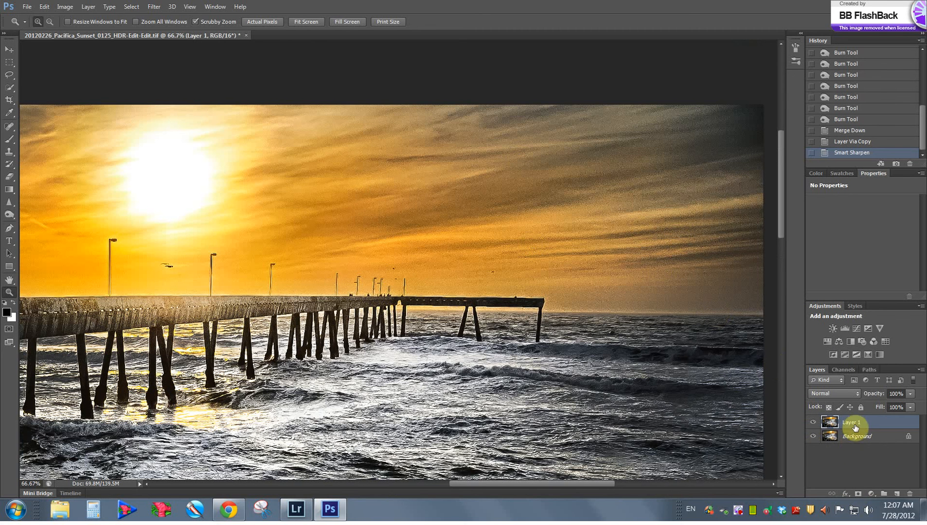
alt+click(858, 497)
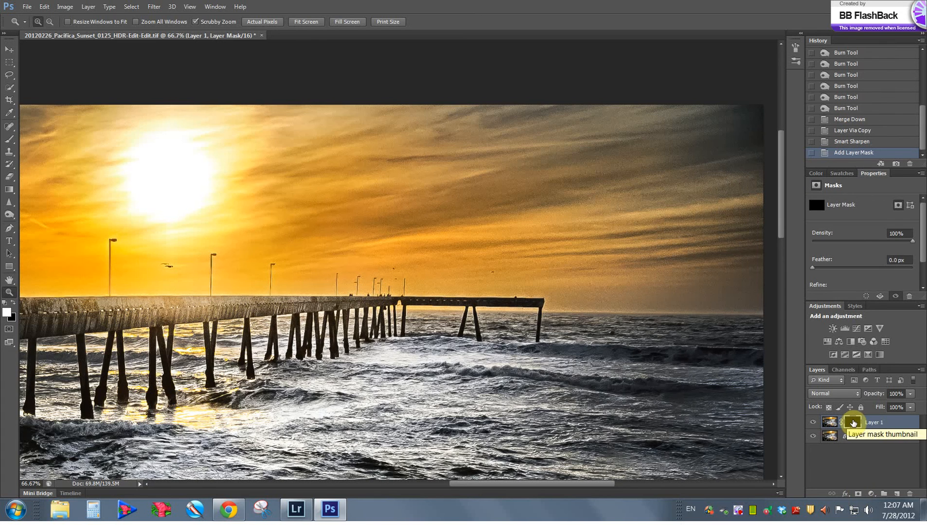
key(ctrl+BackSpace)
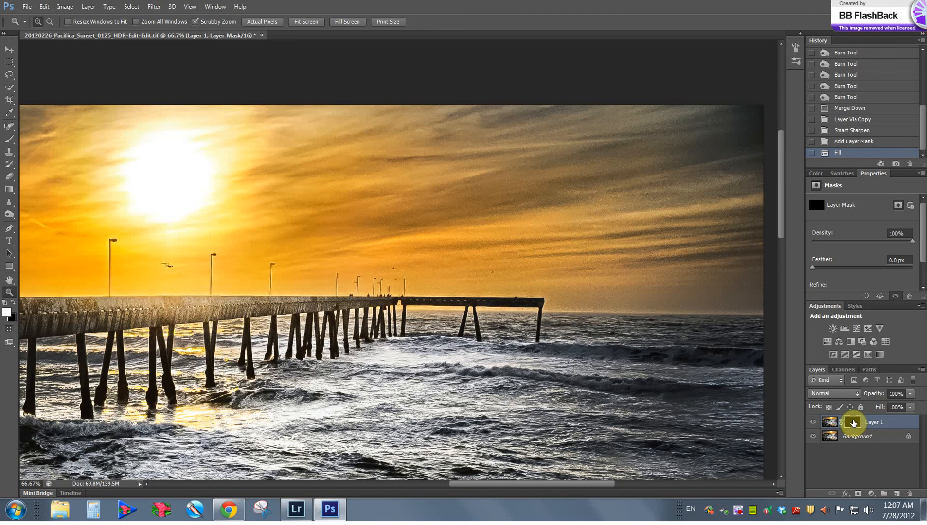
key(alt+BackSpace)
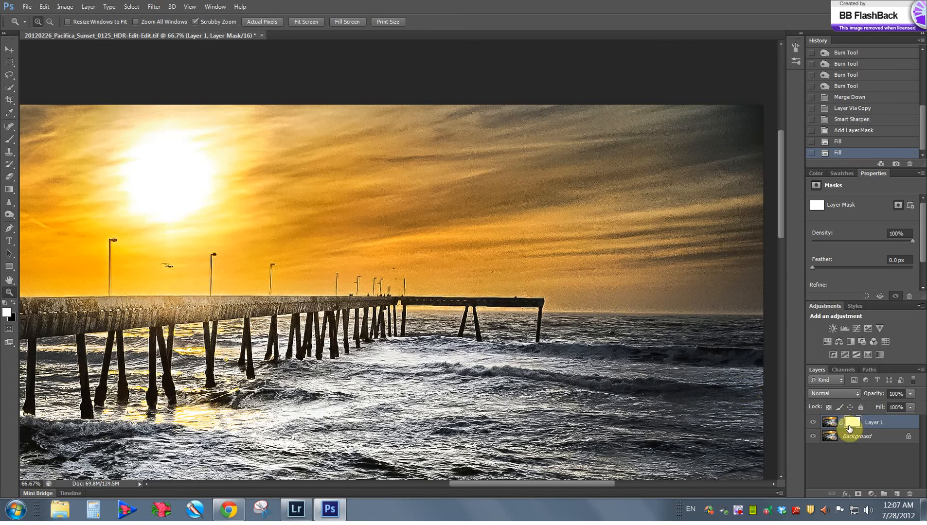
Paint the mask black over the sky above the pier's far end with 250 px and 500 px brushes at 100% opacity
key(b)
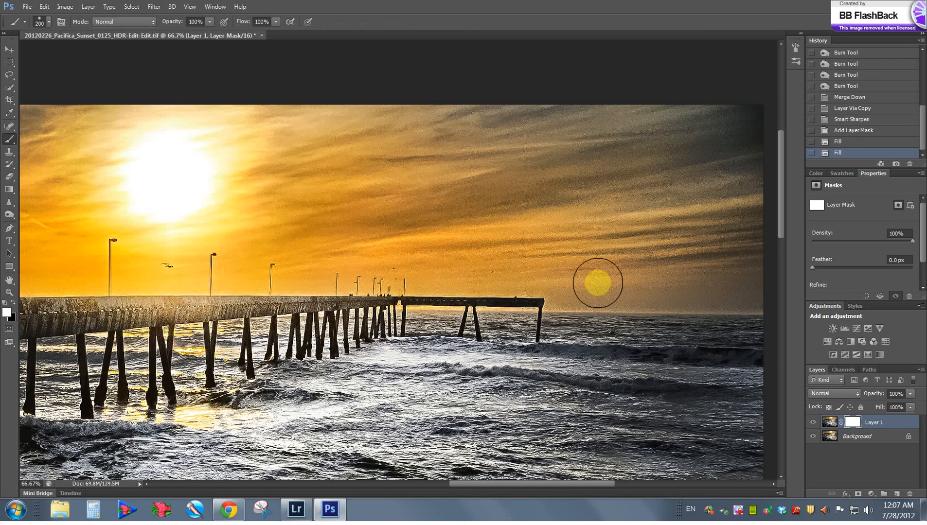
key(bracketright)
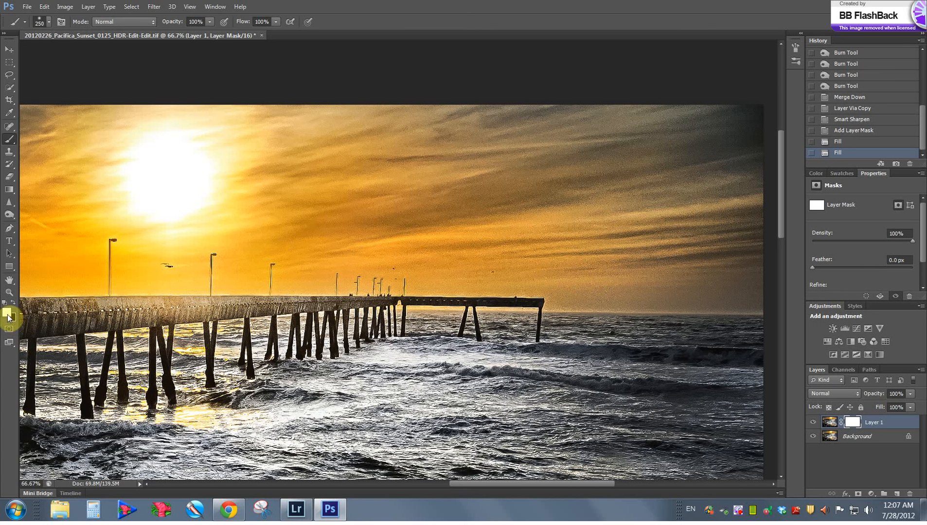
key(x)
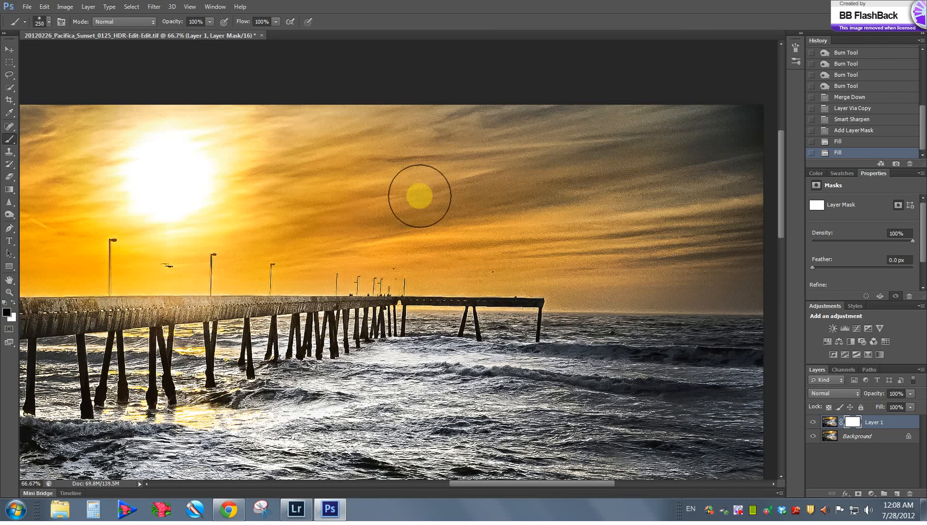
mouse_move(488, 262)
mouse_down()
mouse_move(645, 266)
mouse_move(597, 270)
mouse_up()
key(bracketright)
key(bracketright)
key(bracketright)
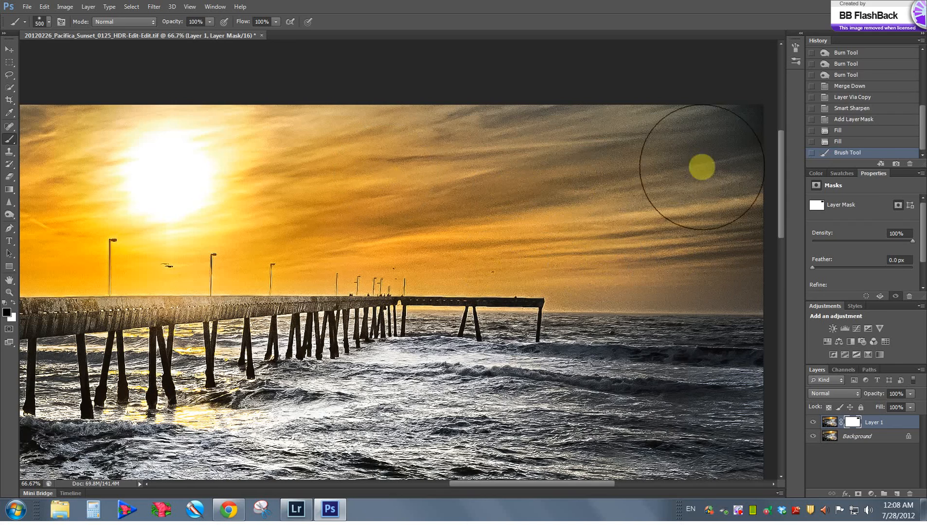
drag(314, 260, 349, 273)
drag(403, 276, 605, 314)
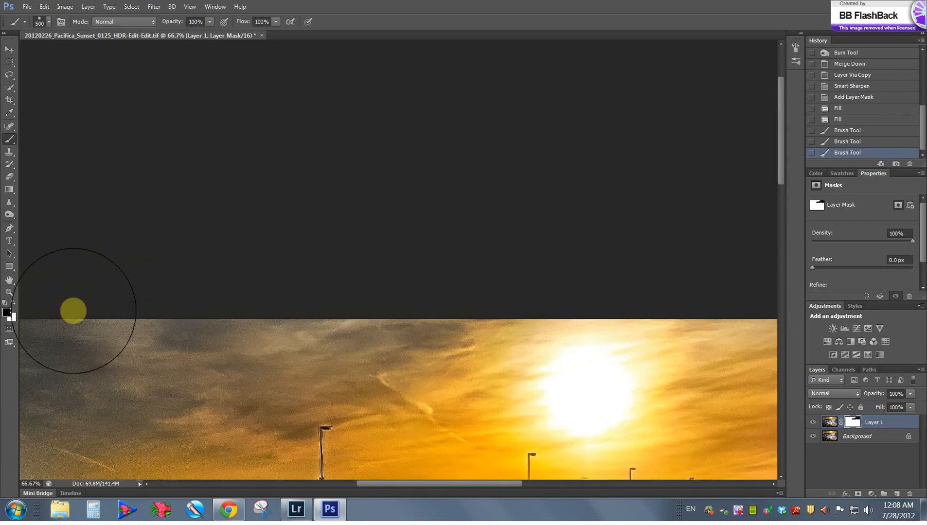
Mask the sharpening out of the sky around the sun and the near lamp post with a black 500 px brush
drag(74, 311, 126, 331)
mouse_move(284, 328)
mouse_down()
mouse_move(306, 87)
mouse_move(210, 207)
mouse_move(219, 214)
mouse_up()
drag(377, 219, 578, 221)
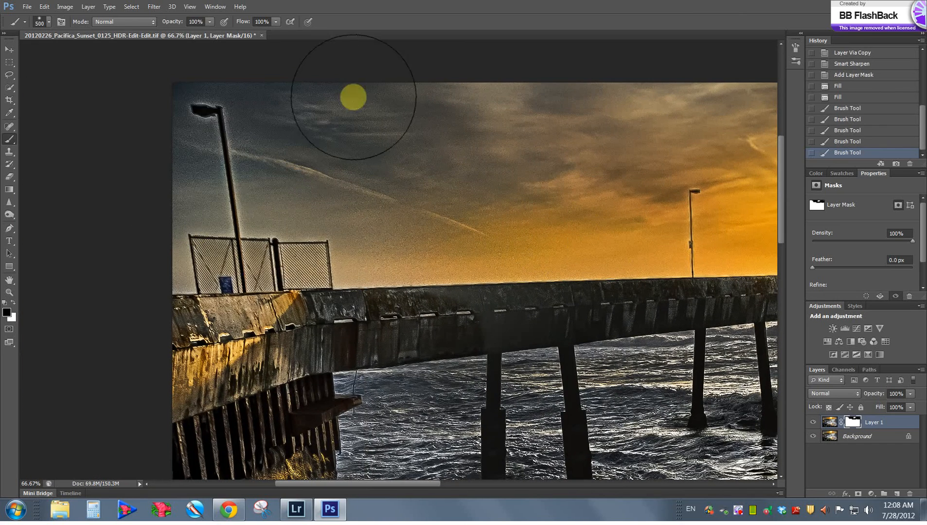
drag(301, 130, 379, 111)
drag(396, 87, 373, 64)
mouse_move(590, 406)
mouse_down()
mouse_move(460, 236)
mouse_move(596, 156)
mouse_move(531, 139)
mouse_move(431, 277)
mouse_move(560, 362)
mouse_up()
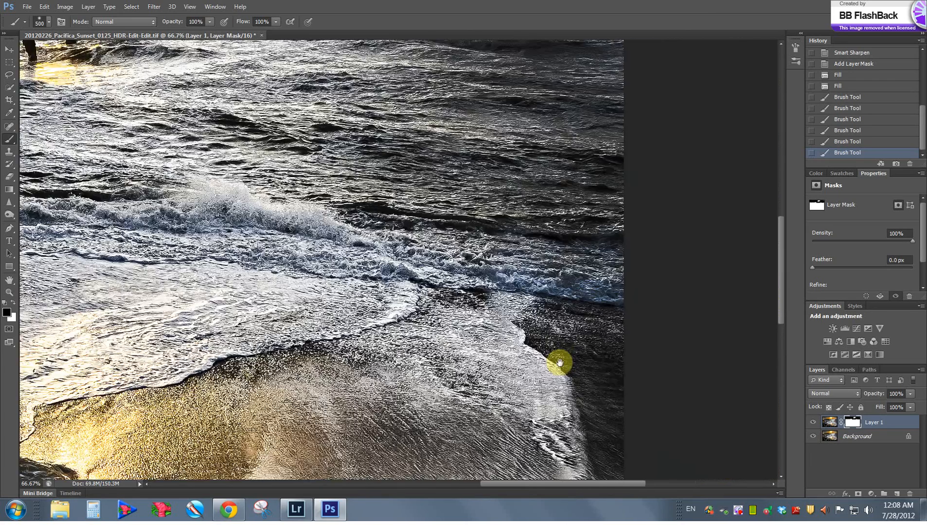
mouse_move(493, 117)
mouse_down()
mouse_move(302, 131)
mouse_move(380, 105)
mouse_up()
Fit the whole image on screen and compare it with masked Layer 1 hidden and shown
key(z)
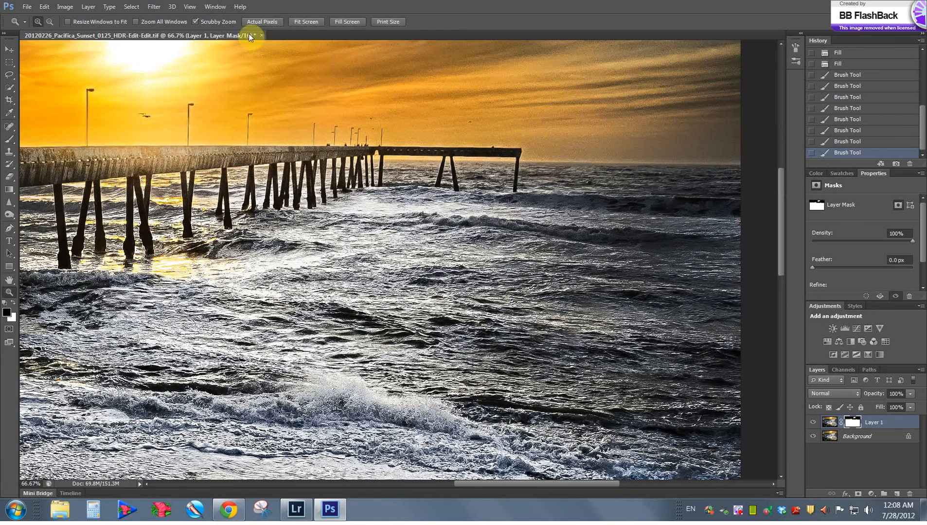
click(302, 22)
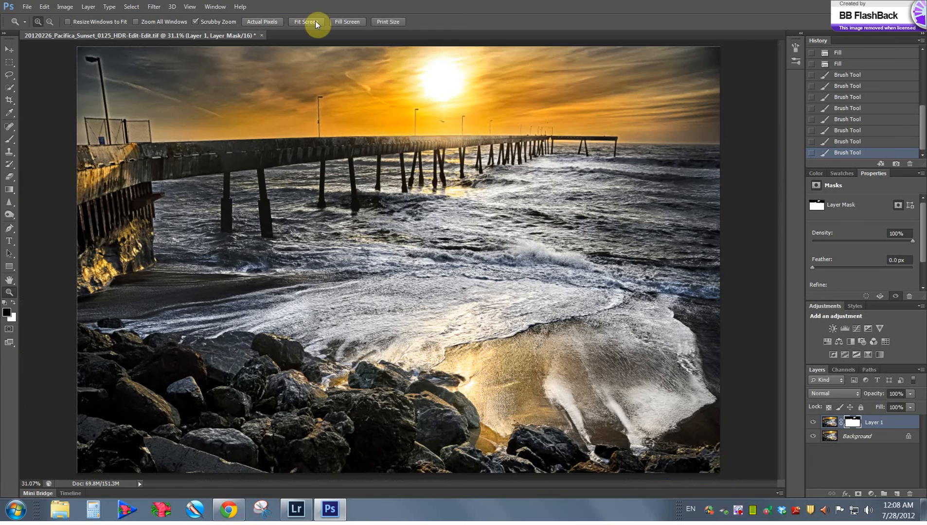
click(815, 423)
click(814, 423)
click(815, 422)
click(814, 423)
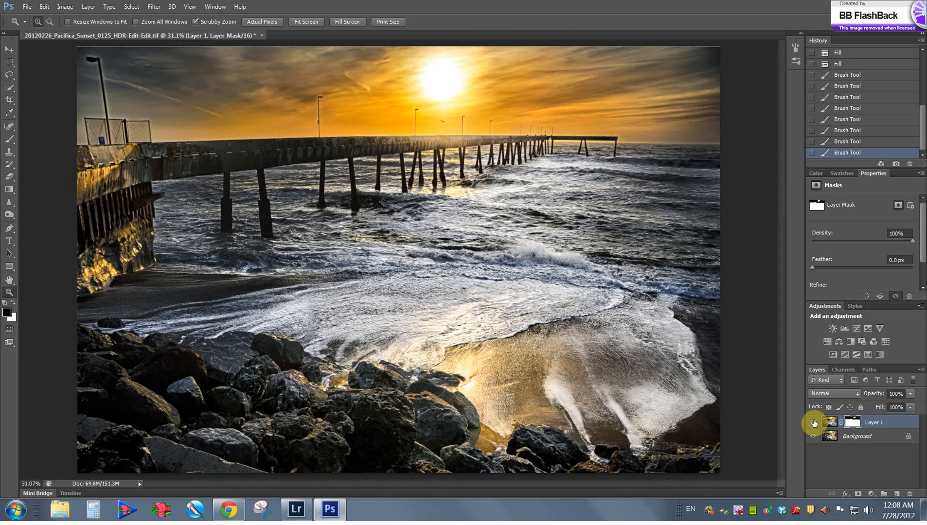
Merge Layer 1 and the background into a single layer and save the image
shift+click(864, 437)
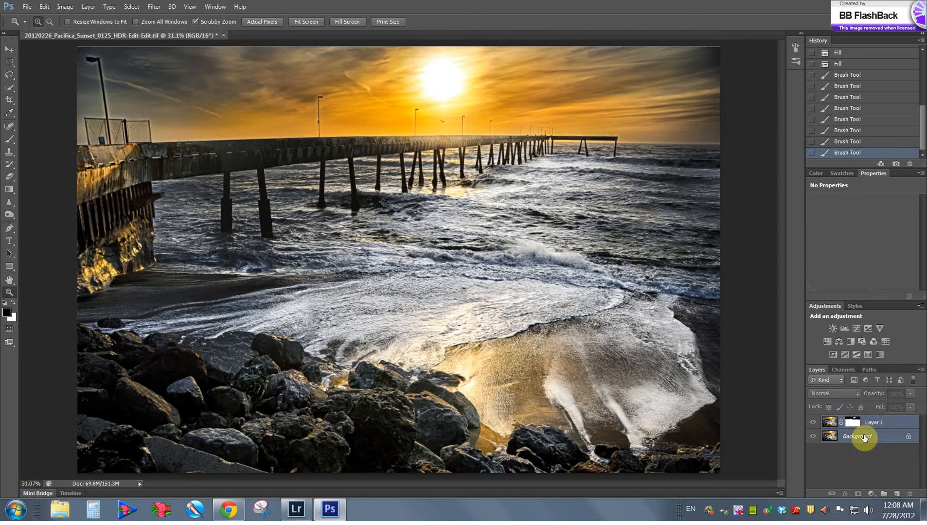
key(ctrl+e)
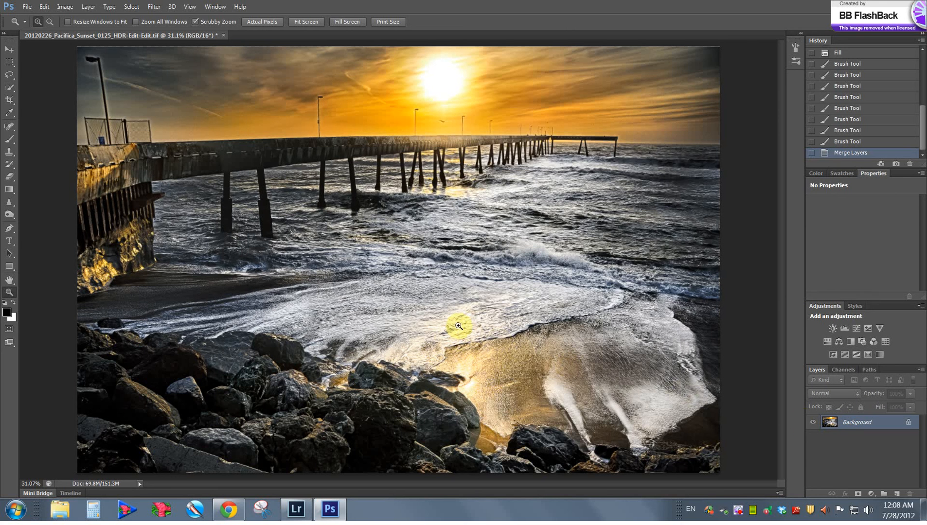
key(ctrl+s)
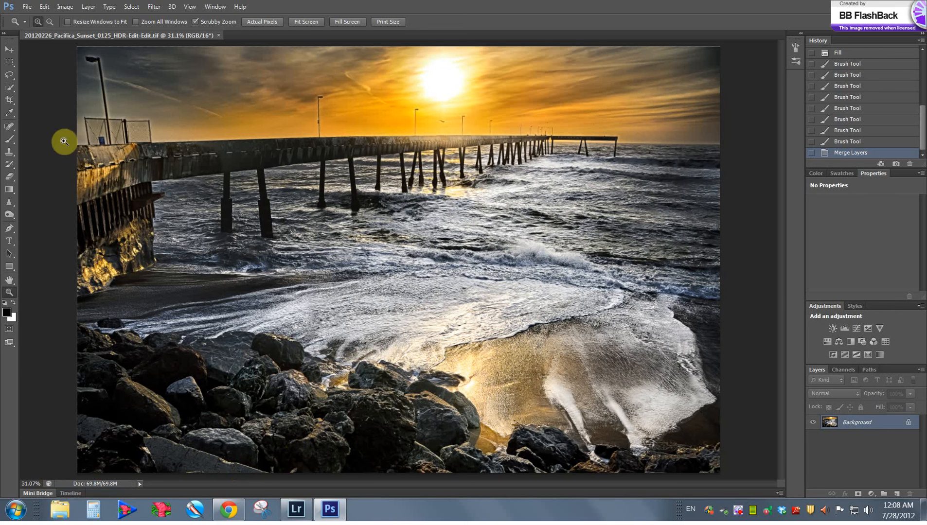
Close the saved image, switch to Lightroom, and compare the original HDR photo with the HDR-Edit-Edit version
click(219, 36)
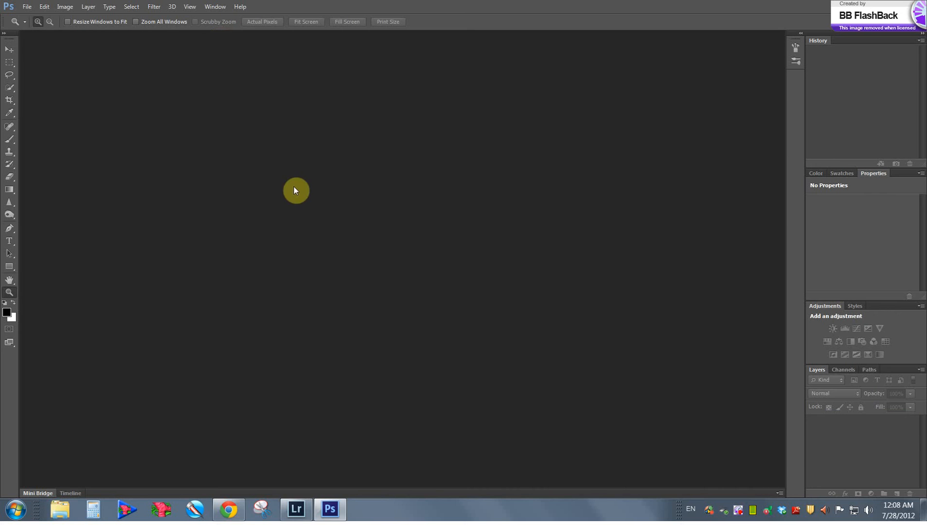
click(297, 507)
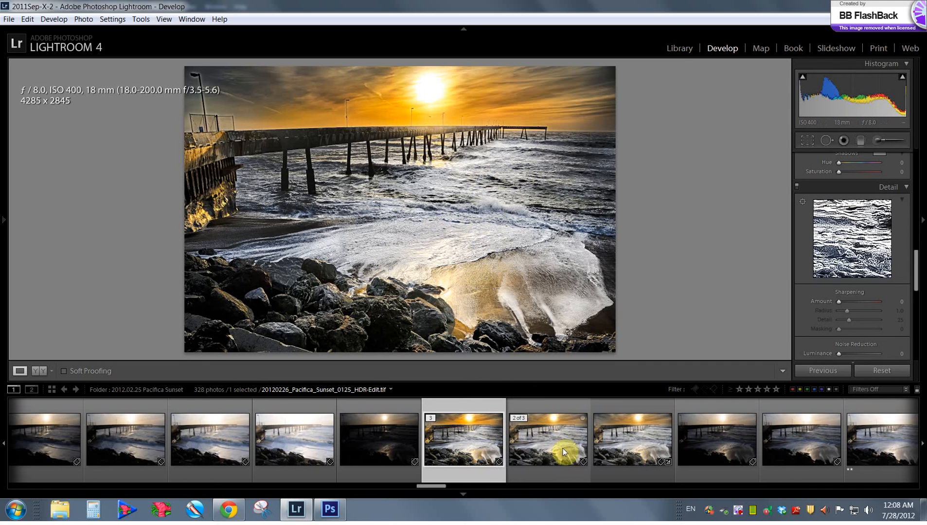
click(623, 453)
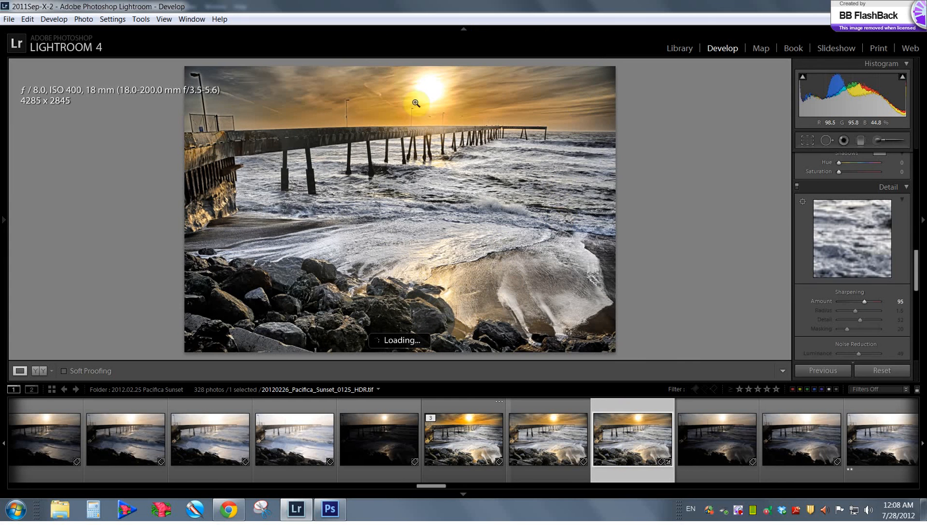
click(469, 440)
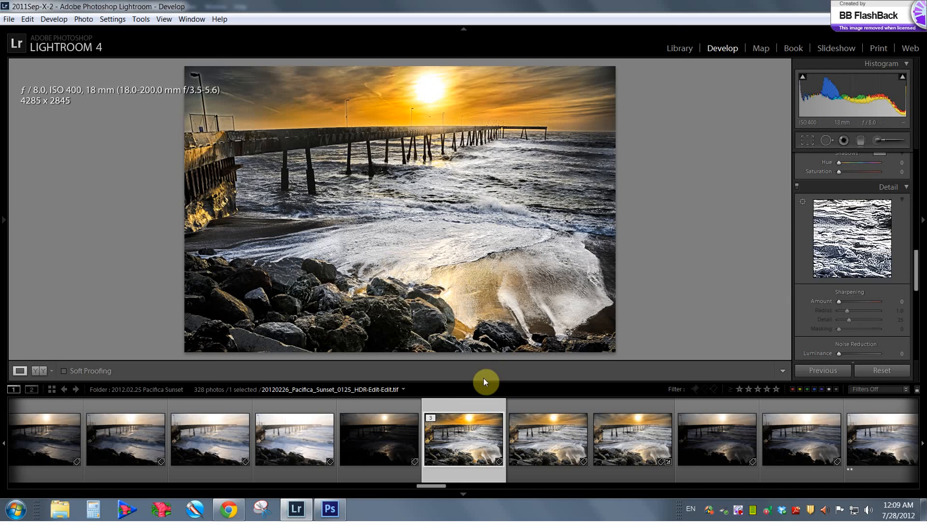
Adjust the yellow saturation of the HDR-Edit-Edit photo to +16 in the HSL settings
scroll(849, 258, down, 5)
scroll(852, 277, up, 6)
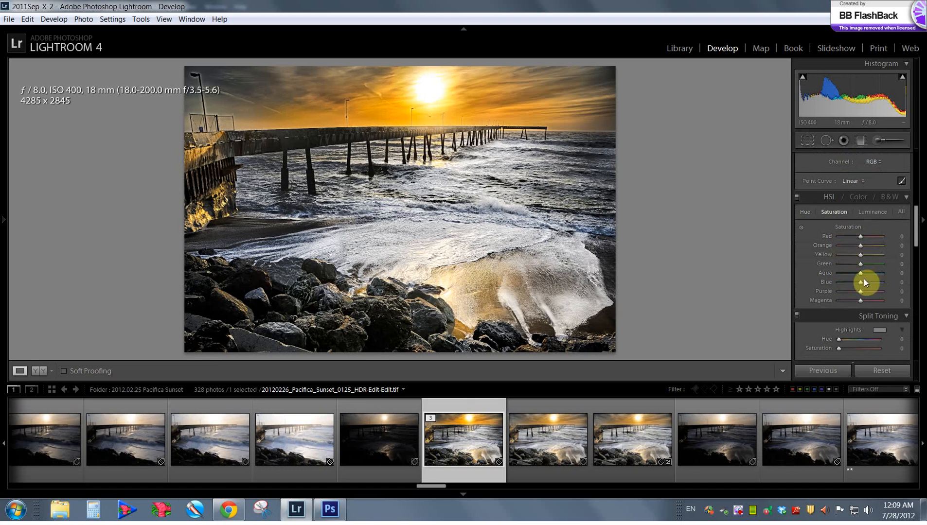
mouse_move(861, 254)
mouse_down()
mouse_move(843, 254)
mouse_move(861, 251)
mouse_up()
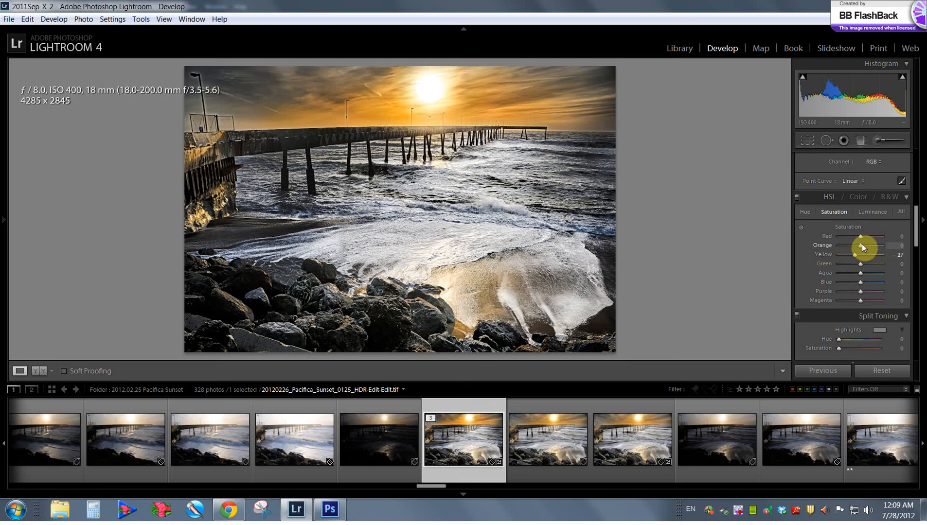
click(806, 213)
click(834, 213)
Warm the sunset colours by shifting the HSL hues to red +33, orange -38 and yellow -40
click(806, 211)
mouse_move(860, 254)
mouse_down()
mouse_move(850, 244)
mouse_move(867, 237)
mouse_move(861, 255)
mouse_up()
click(839, 213)
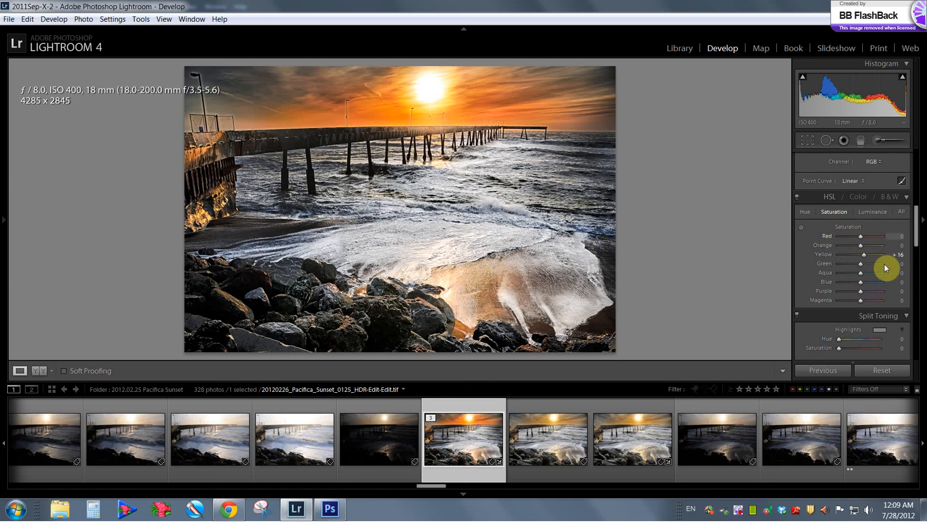
click(809, 211)
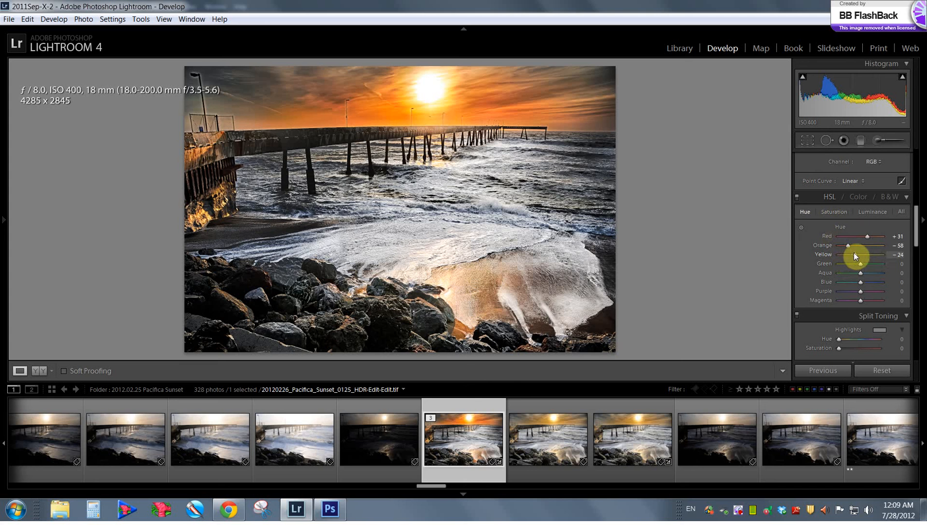
drag(853, 253, 850, 248)
drag(871, 237, 870, 237)
drag(871, 237, 852, 247)
Compare the photo before and after side by side and set the orange hue to -22
key(y)
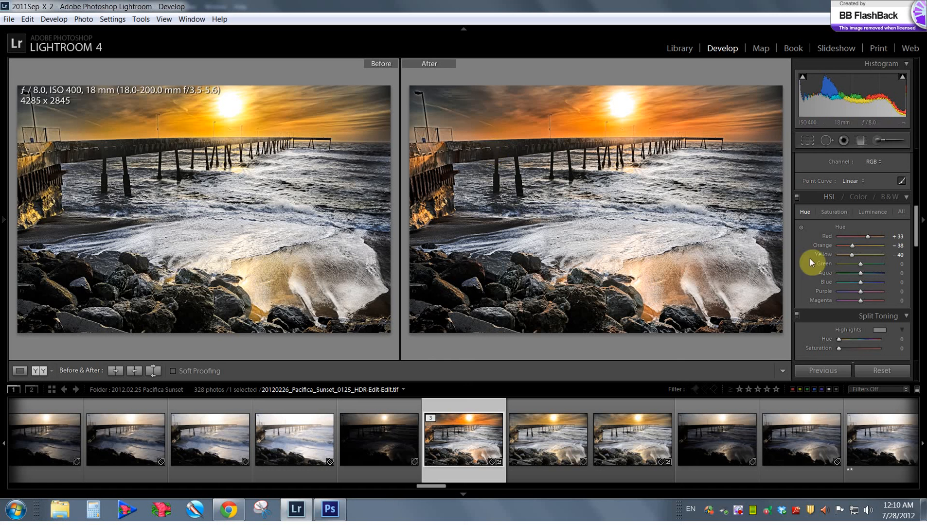
click(856, 245)
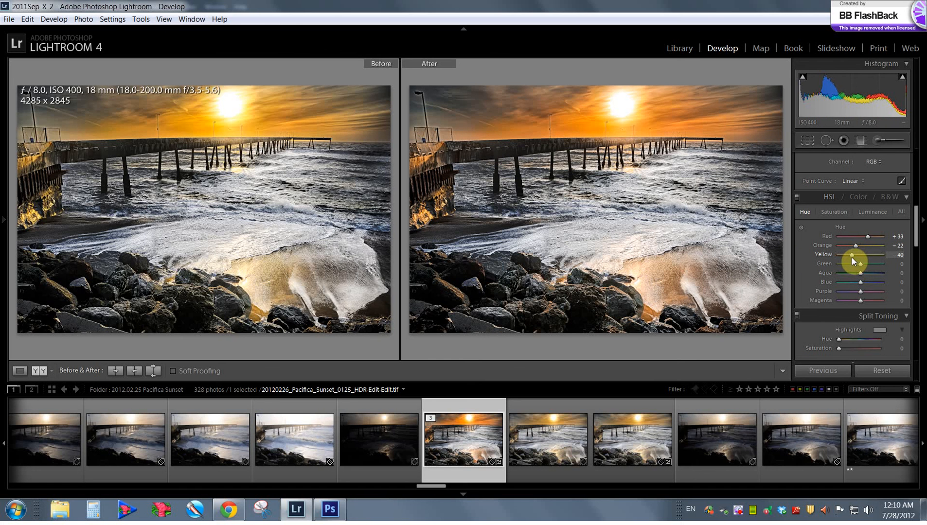
key(y)
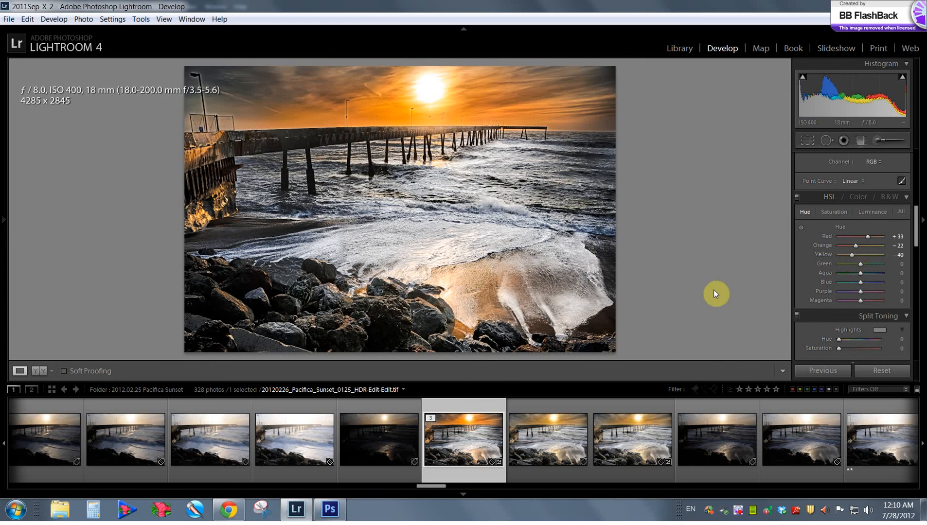
Open the export settings for the edited pier photo and apply the 800px user preset
right_click(381, 192)
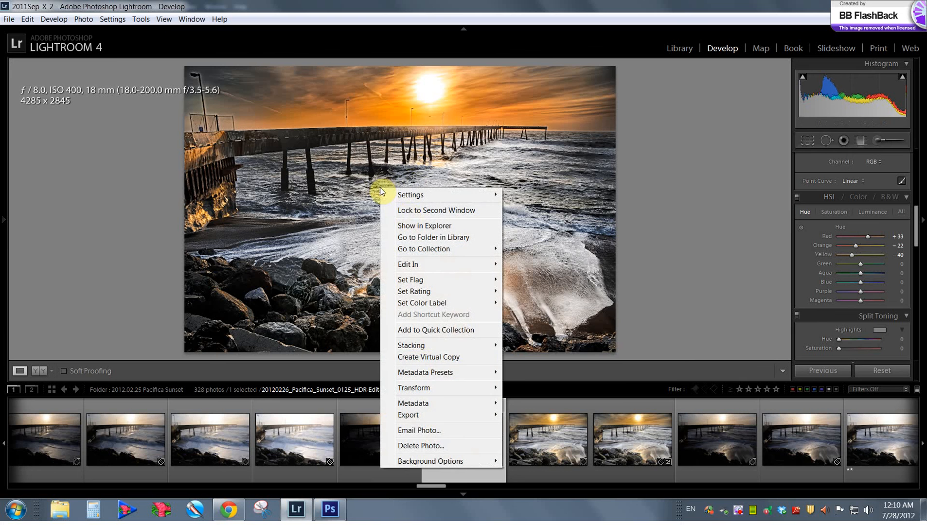
mouse_move(430, 416)
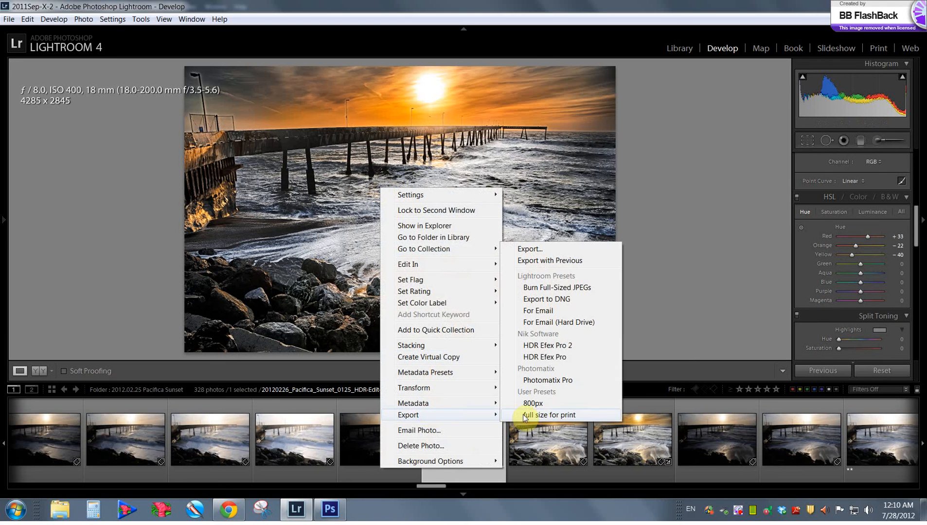
click(555, 252)
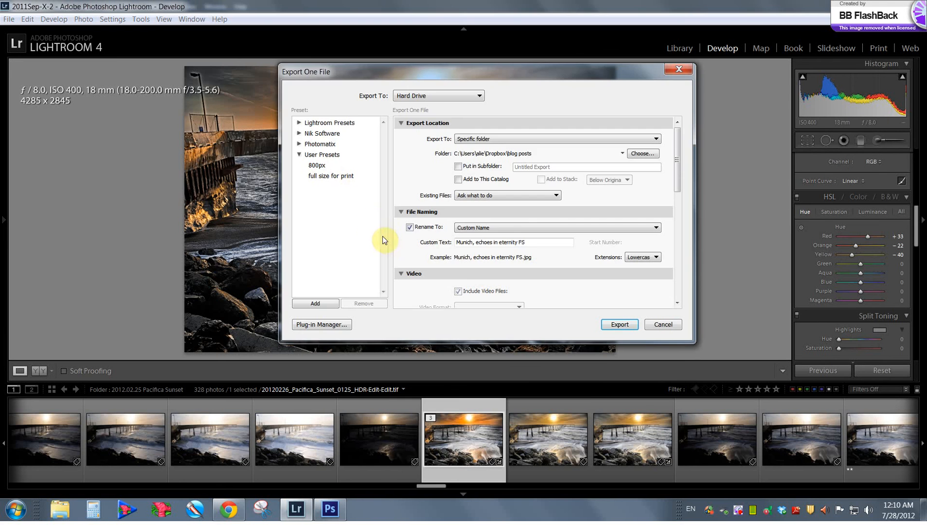
click(321, 167)
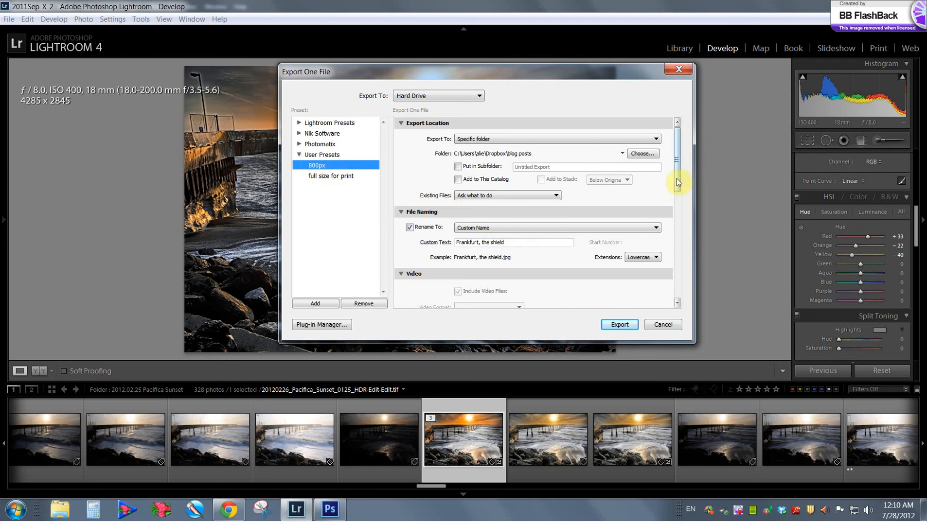
Set the export's custom file name to "Pacifica, the movement of the water"
scroll(677, 178, down, 2)
click(543, 205)
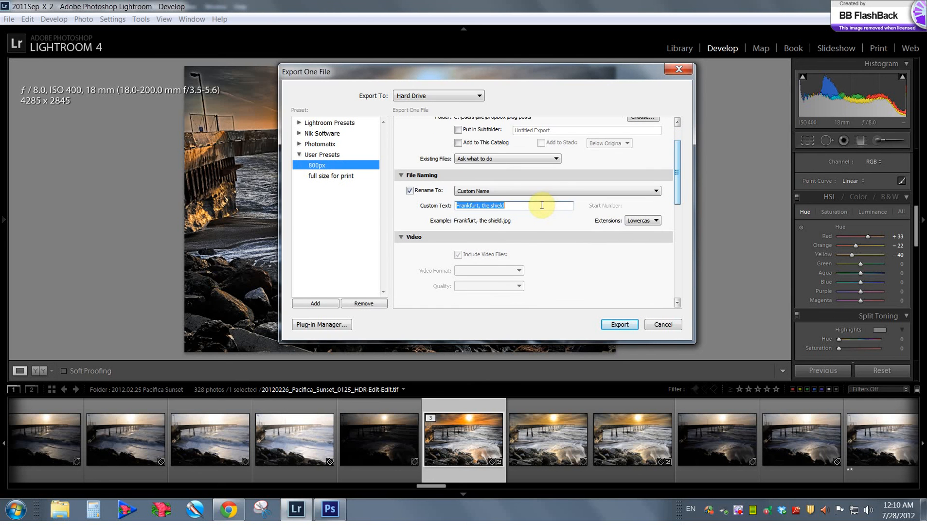
text(Paci)
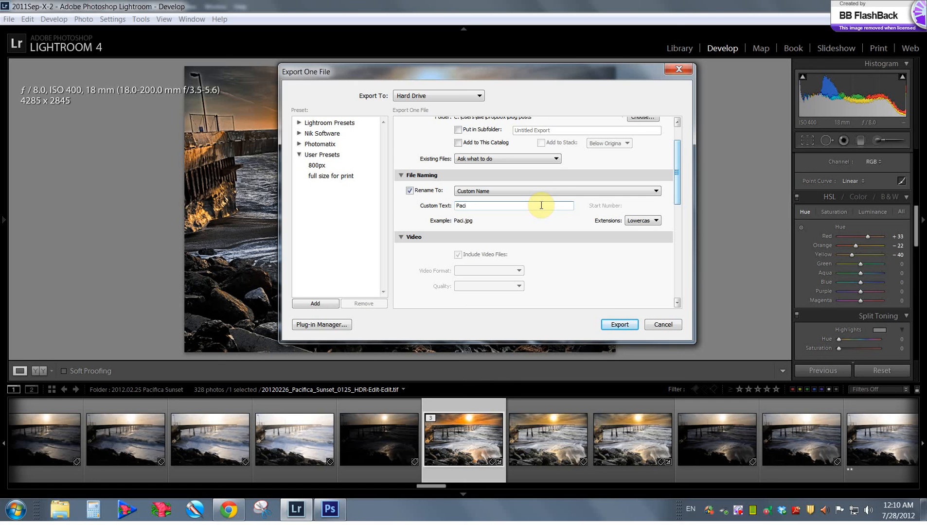
text(fica )
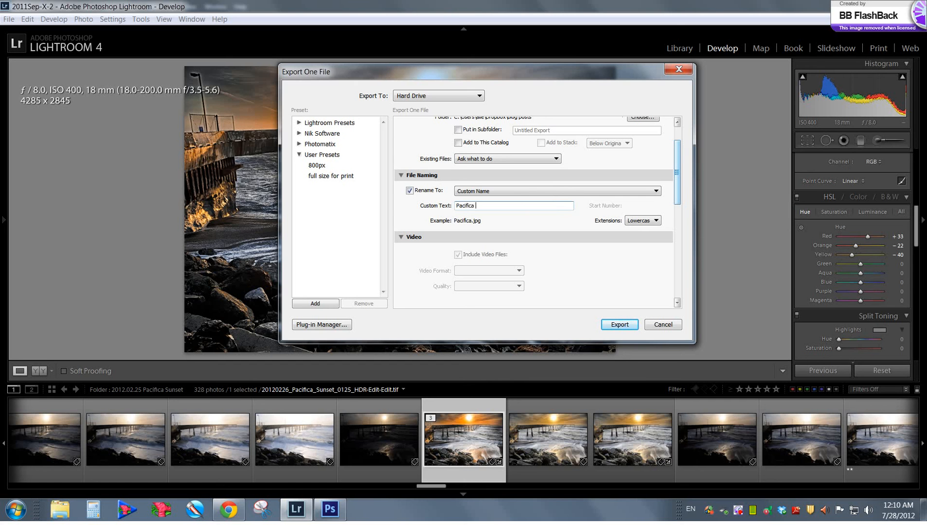
text(,)
drag(526, 74, 501, 115)
text(the )
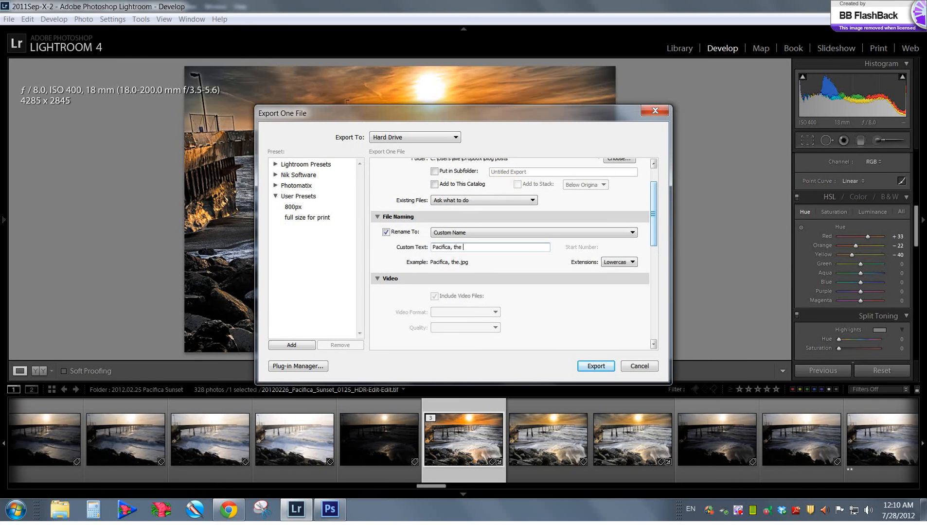
text(movement )
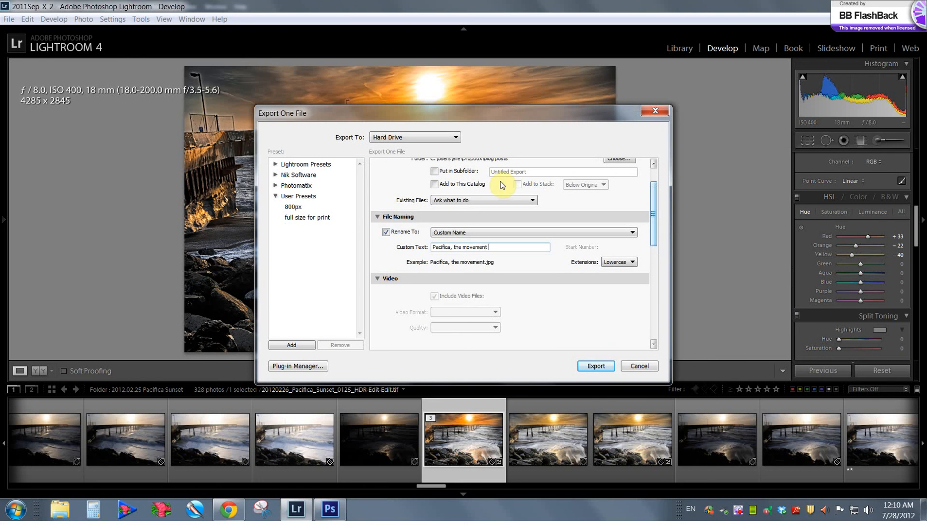
text(of the )
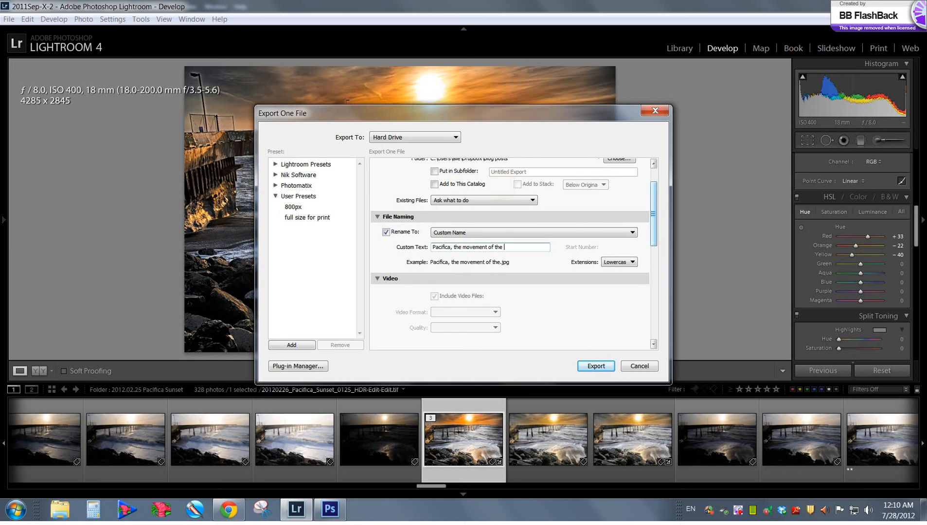
text(water)
Copy the custom file name and export the 800 px version of the photo
key(ctrl+a)
key(ctrl+c)
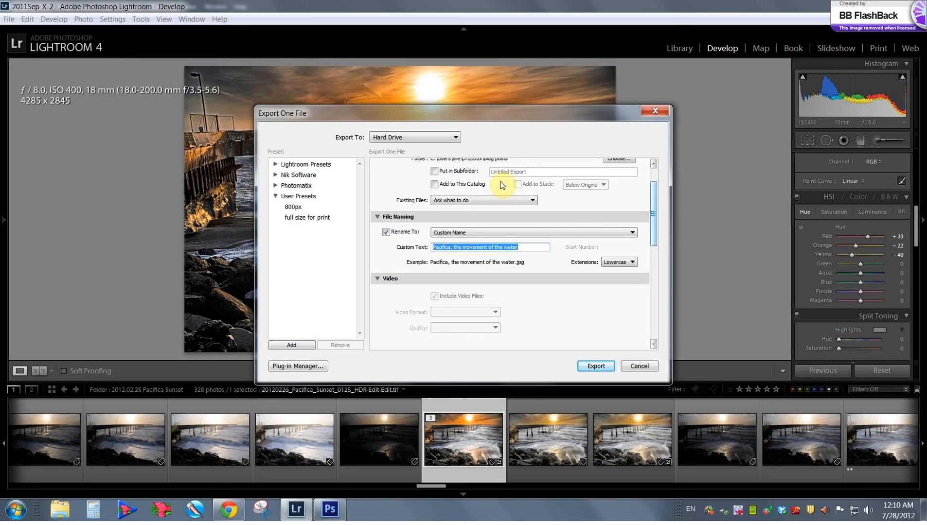
drag(653, 225, 656, 325)
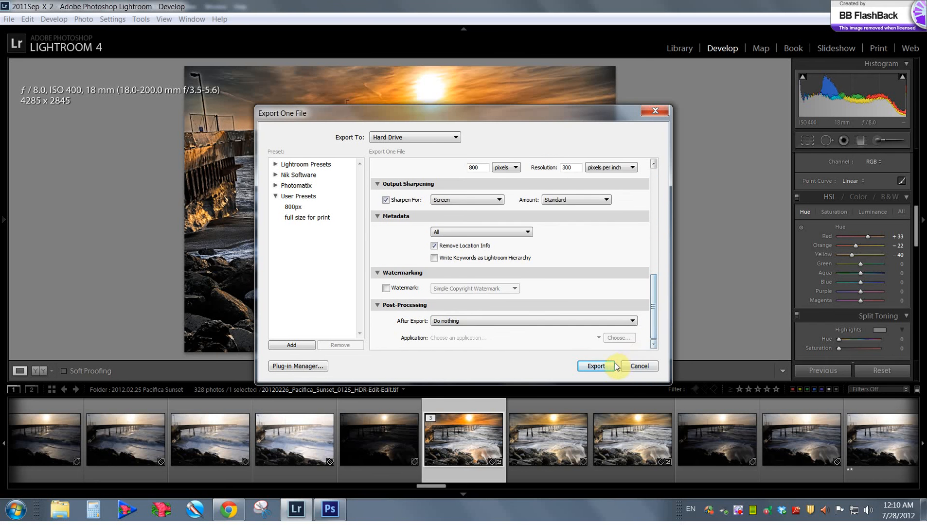
click(608, 366)
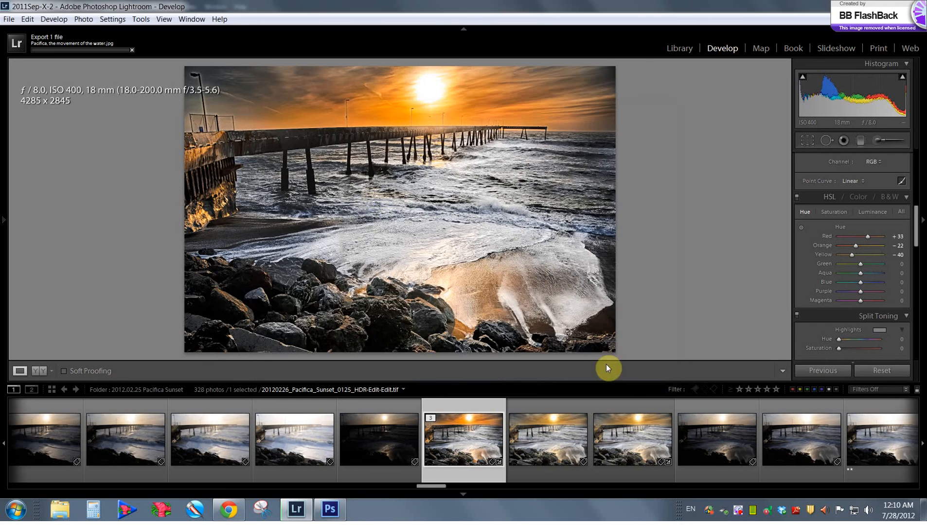
Open the export settings for the same photo again and apply the "full size for print" preset
right_click(399, 204)
mouse_move(491, 431)
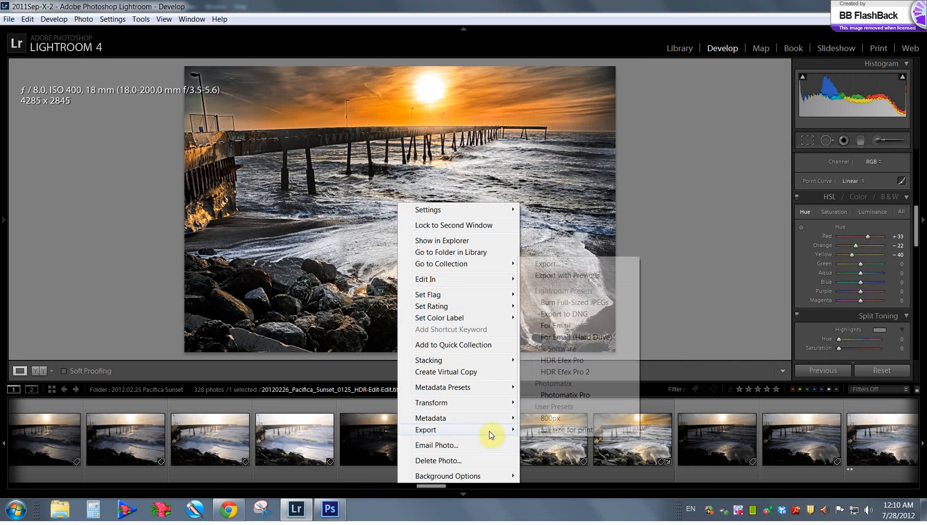
click(550, 265)
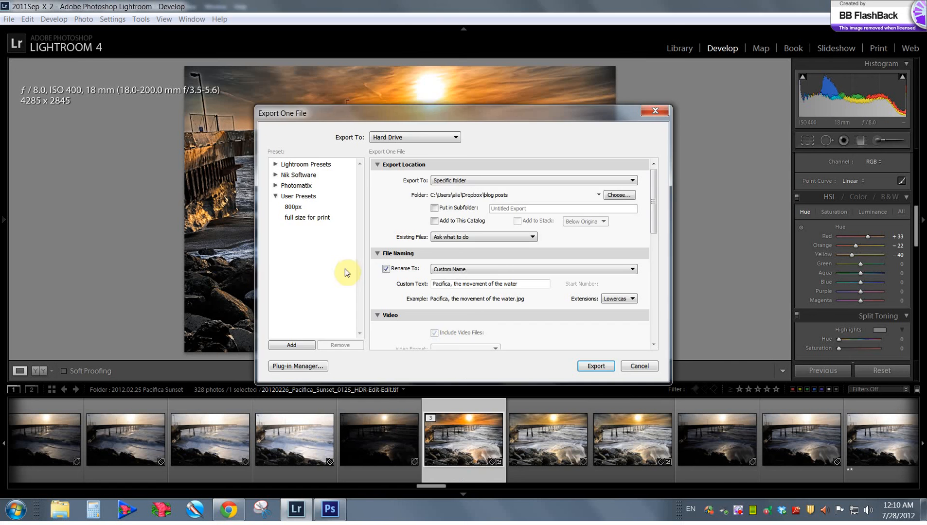
click(310, 219)
Name the file "Pacifica, the movement of the water FS" and export the full-size print version
scroll(654, 228, down, 1)
scroll(654, 229, down, 1)
click(511, 258)
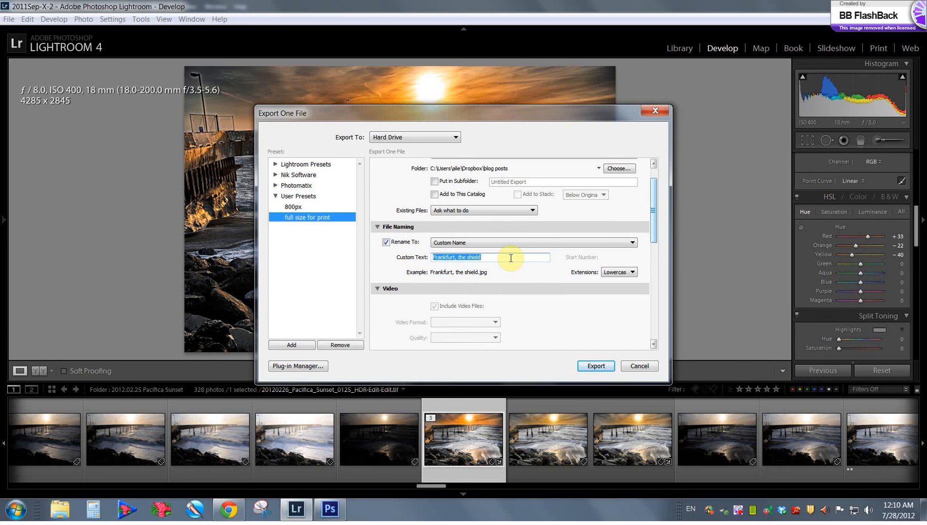
key(ctrl+v)
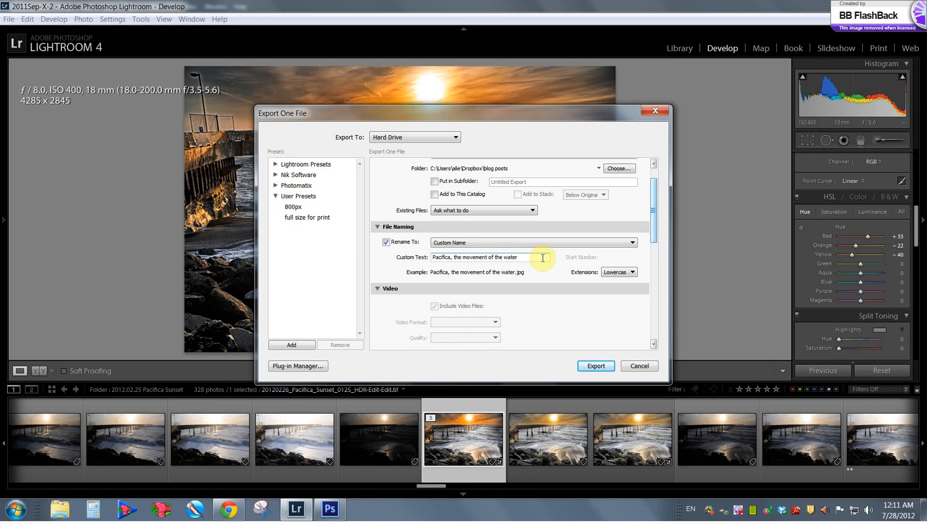
drag(650, 227, 658, 279)
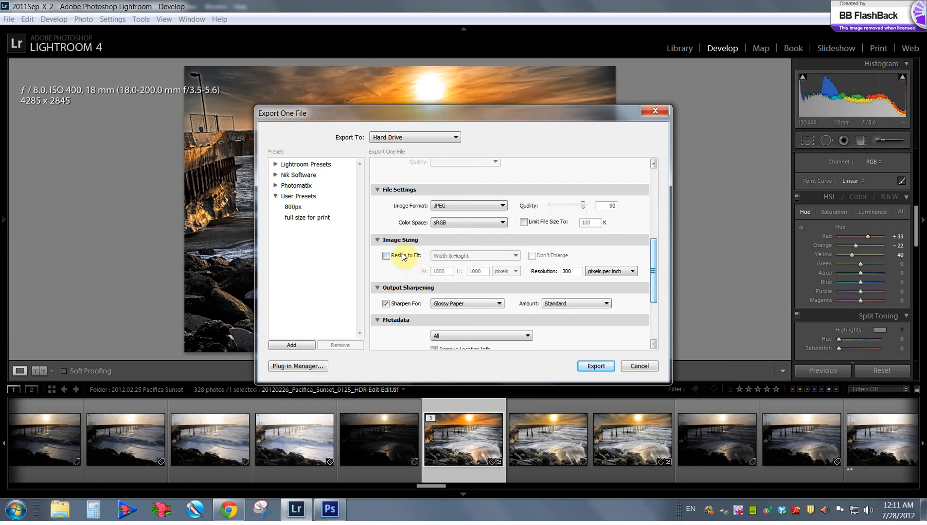
drag(655, 278, 655, 295)
click(590, 365)
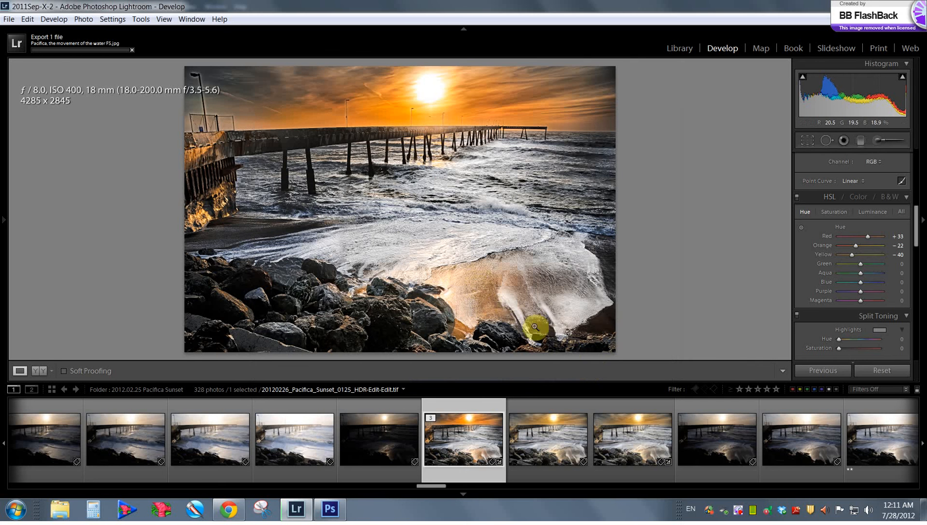